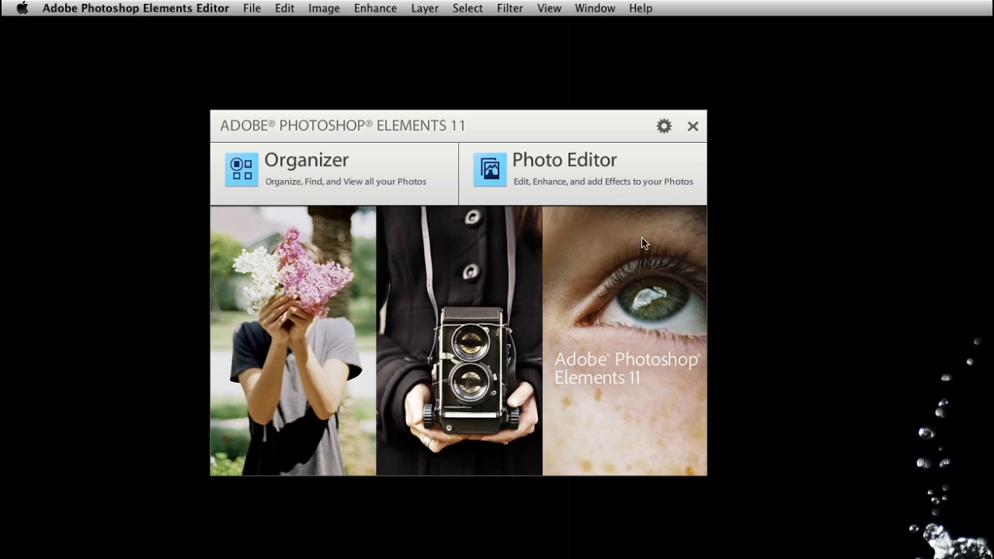
Launch the Photo Editor from the Adobe Photoshop Elements 11 welcome window.
{"action": "left_click", "coordinate": [506, 159]}
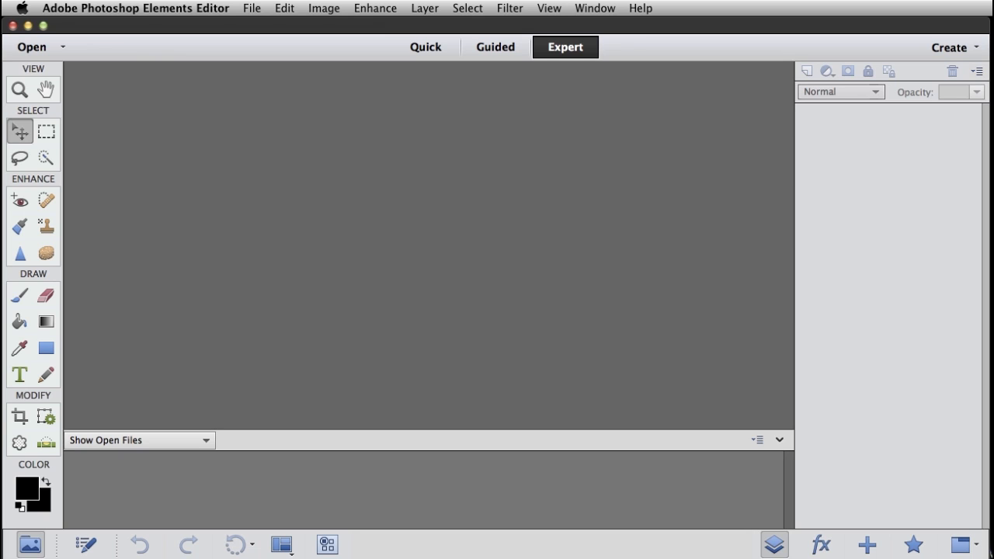
Switch to Finder and open the Watermark Origionals folder to view the original photos.
{"action": "key", "text": "super+Tab"}
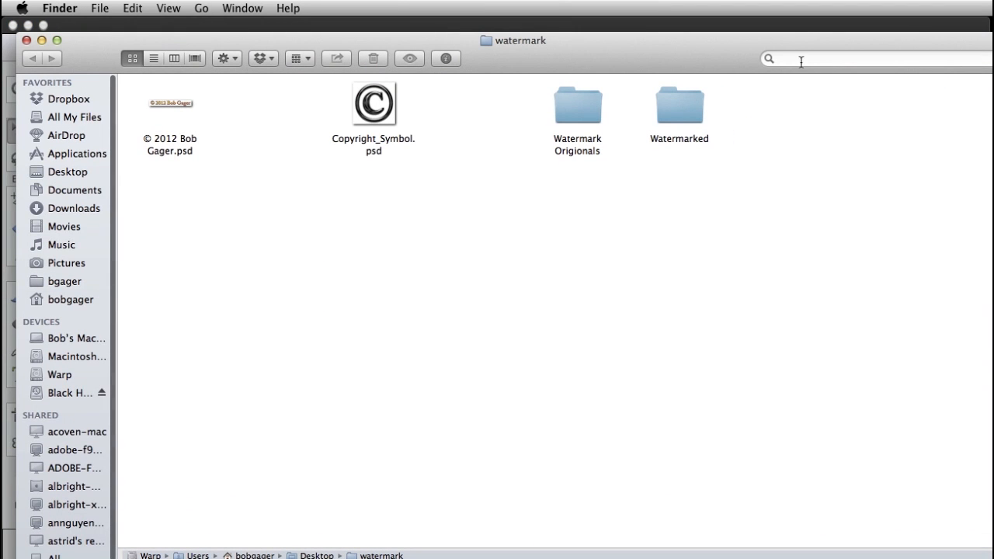
{"action": "double_click", "coordinate": [576, 104]}
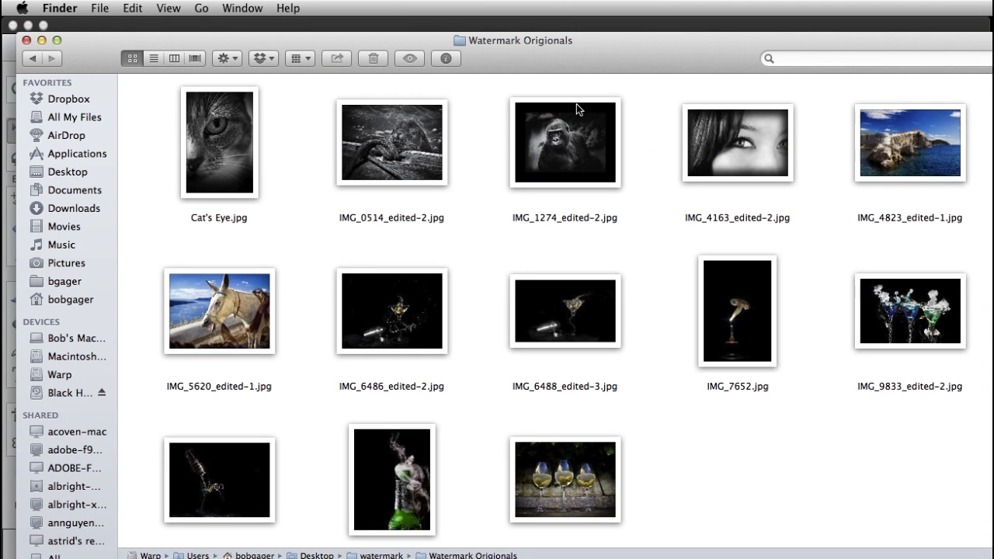
{"action": "left_click_drag", "start_coordinate": [575, 38], "coordinate": [561, 9]}
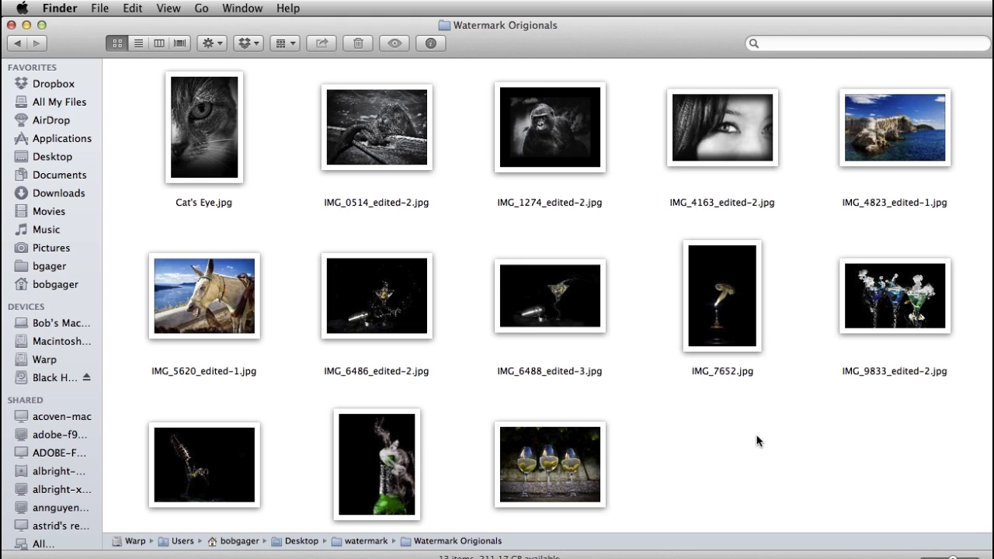
Switch back to Photoshop Elements Editor and open the Process Multiple Files dialog.
{"action": "key", "text": "super+Tab"}
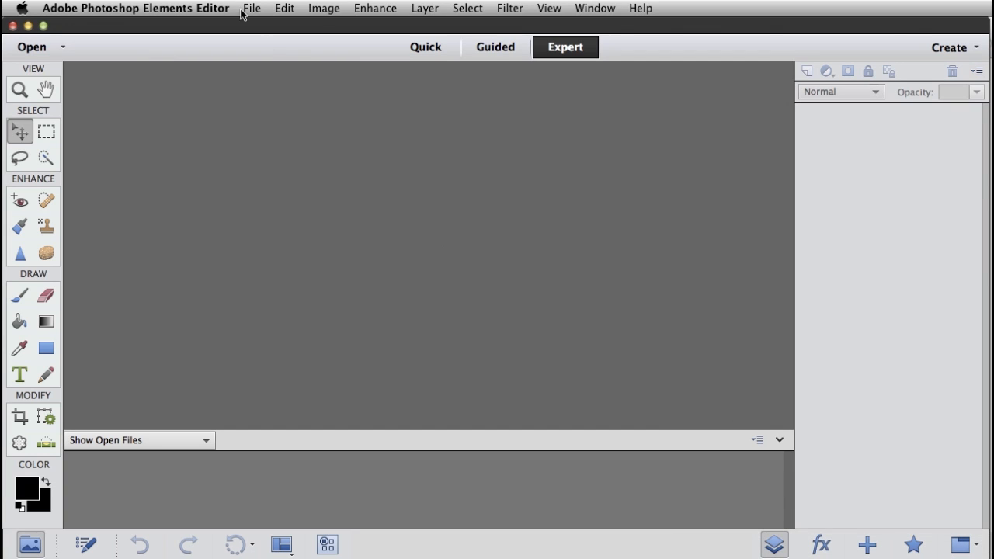
{"action": "left_click", "coordinate": [251, 9]}
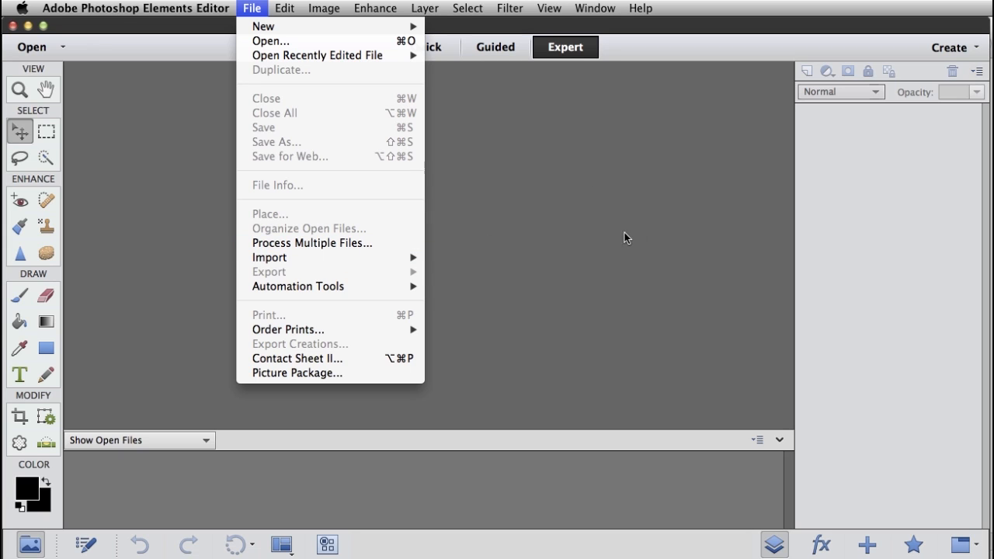
{"action": "left_click", "coordinate": [358, 243]}
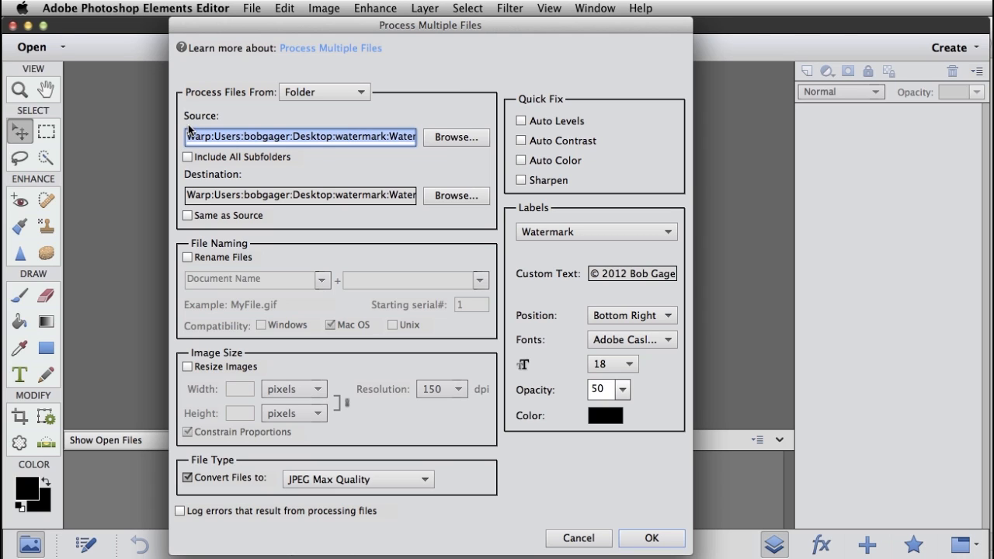
Choose the Watermark Origionals folder as the source for the batch processing.
{"action": "left_click", "coordinate": [443, 140]}
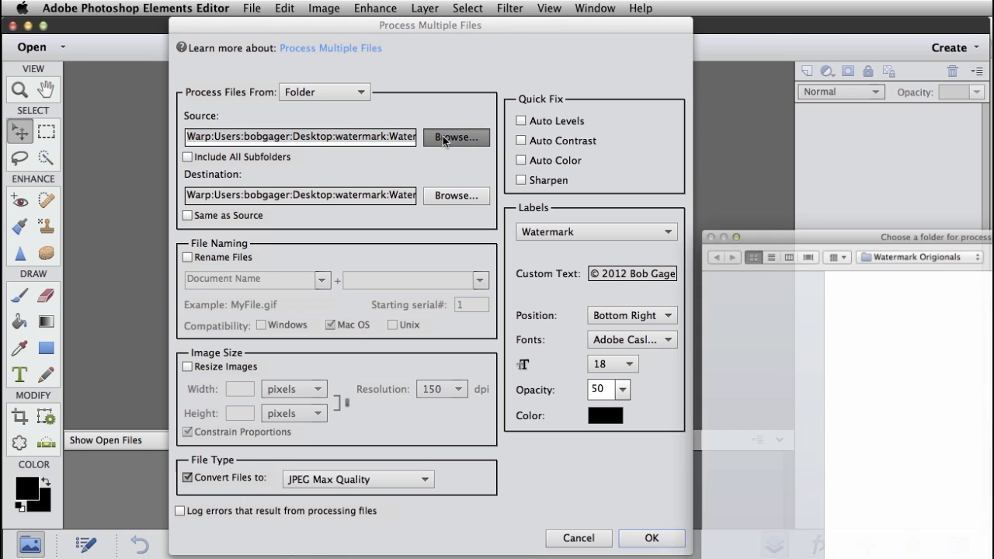
{"action": "left_click_drag", "start_coordinate": [738, 193], "coordinate": [222, 22]}
{"action": "left_click", "coordinate": [428, 47]}
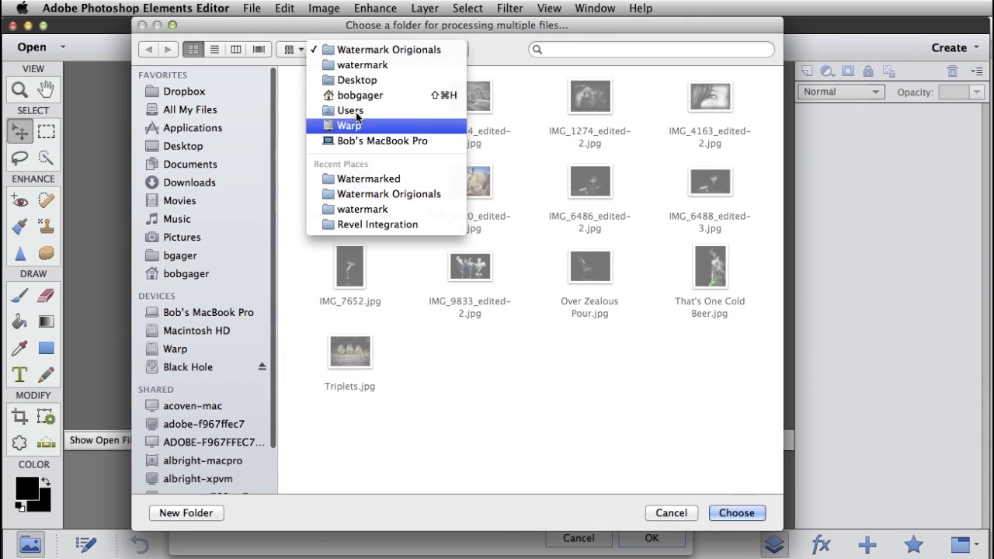
{"action": "left_click", "coordinate": [359, 45]}
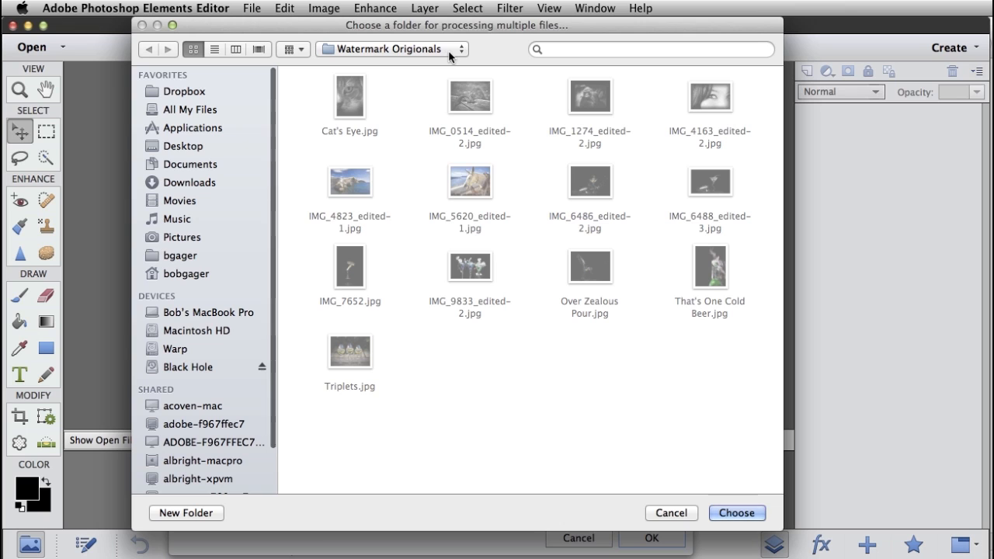
{"action": "left_click", "coordinate": [734, 513]}
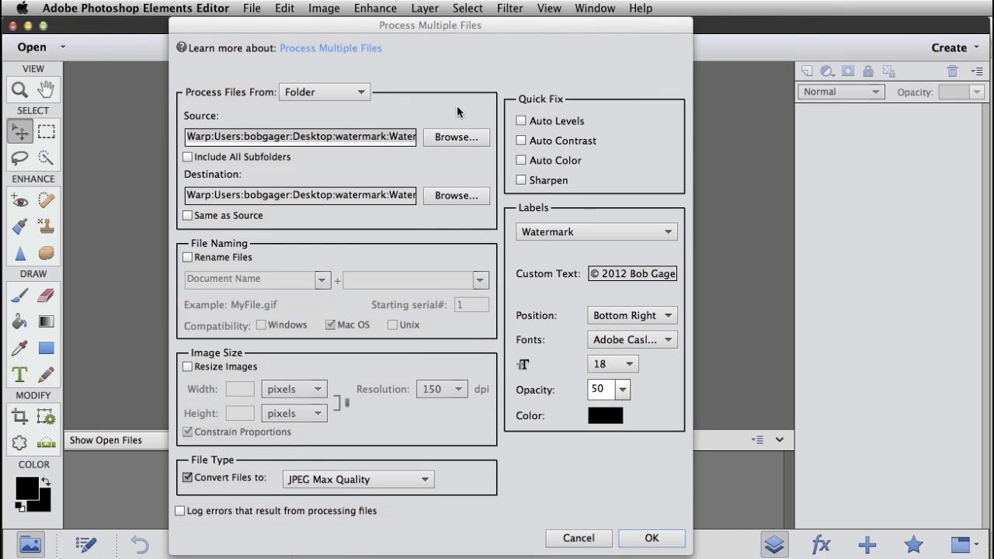
Leave Same as Source off and choose the Watermarked folder inside the watermark folder as the destination.
{"action": "left_click", "coordinate": [187, 216]}
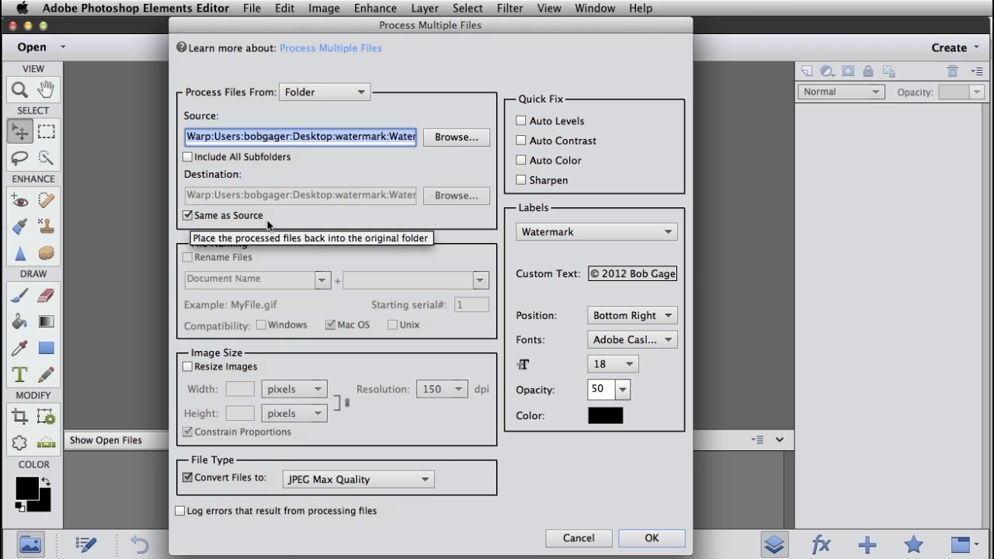
{"action": "left_click", "coordinate": [190, 216]}
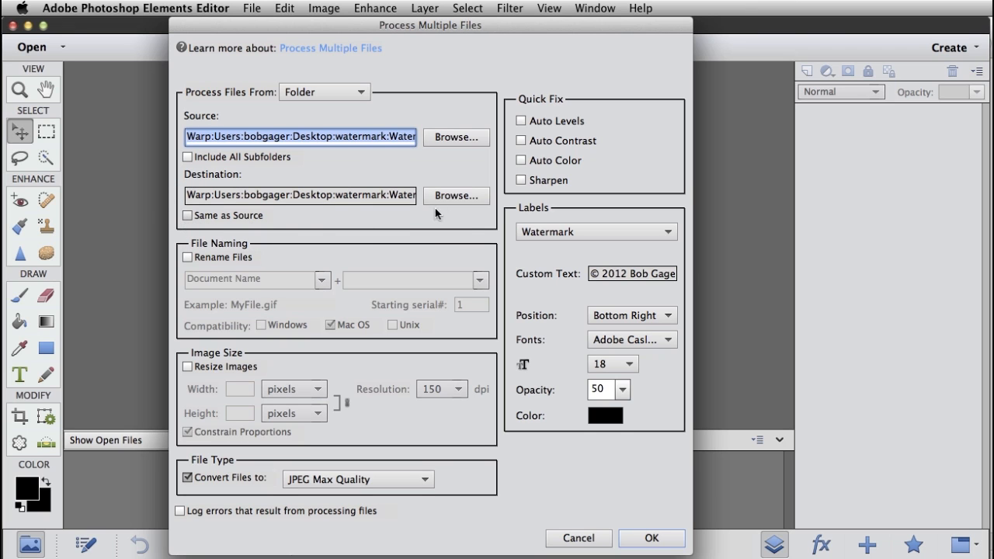
{"action": "left_click", "coordinate": [458, 195]}
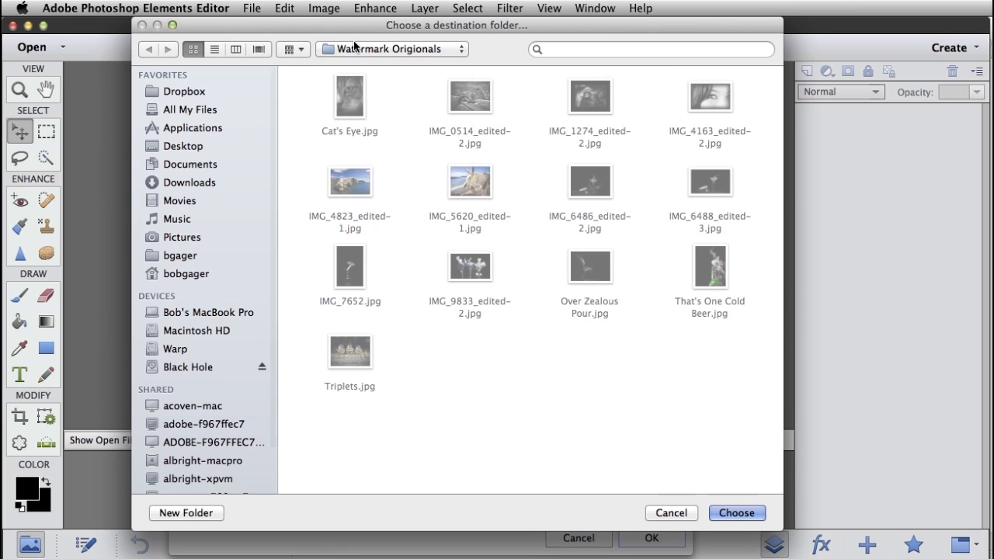
{"action": "left_click", "coordinate": [354, 49]}
{"action": "left_click", "coordinate": [355, 65]}
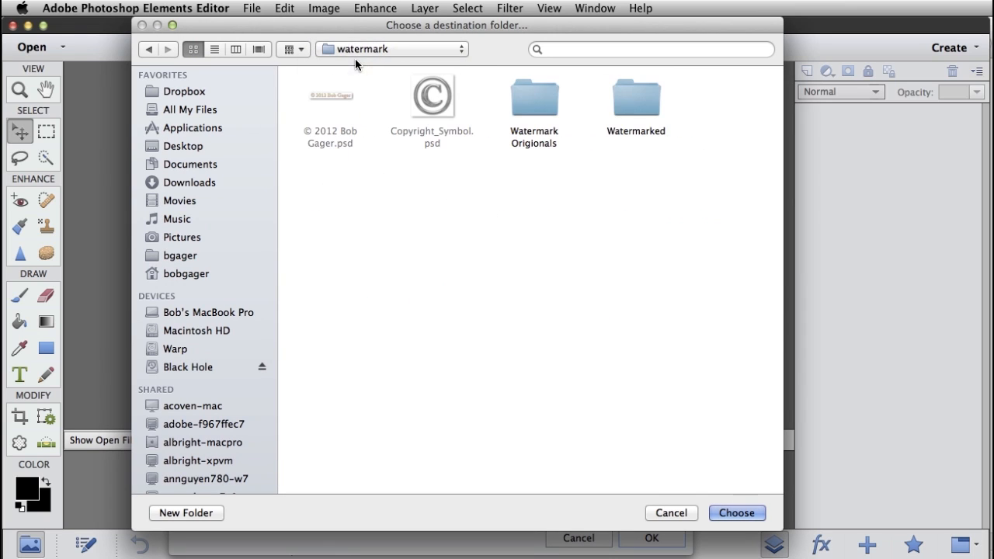
{"action": "double_click", "coordinate": [639, 97]}
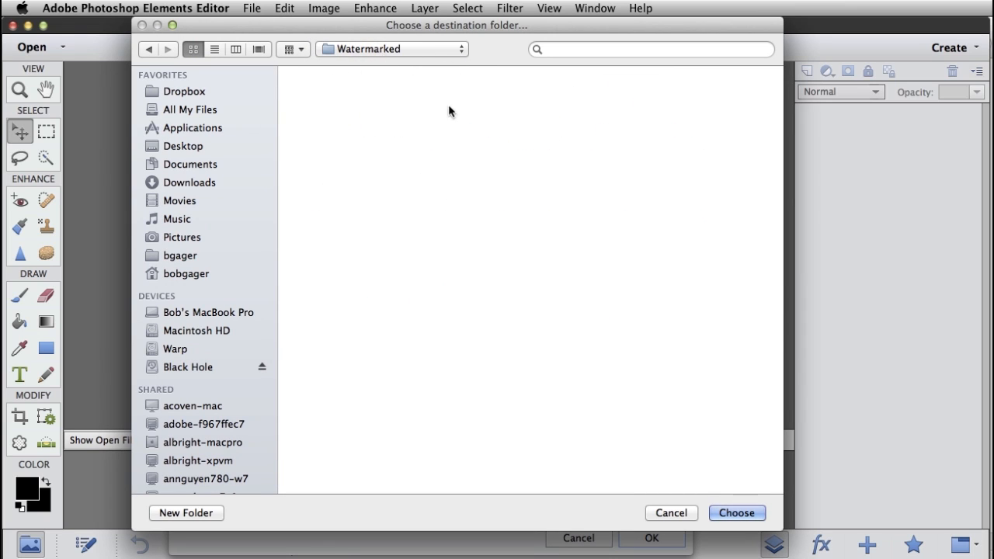
{"action": "left_click", "coordinate": [735, 512]}
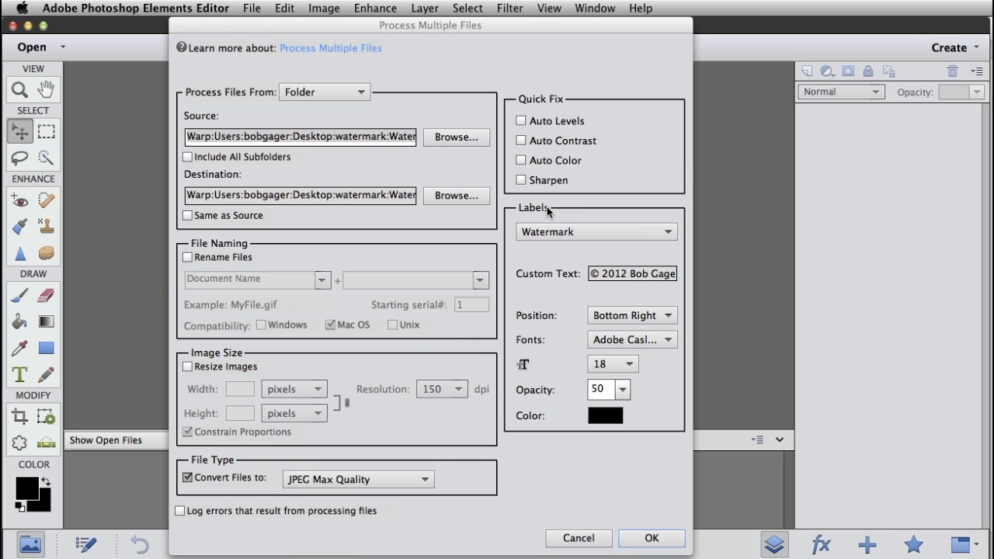
Keep the label type as Watermark and enter custom text of "© 2012" followed by the photographer's full name.
{"action": "left_click", "coordinate": [589, 232]}
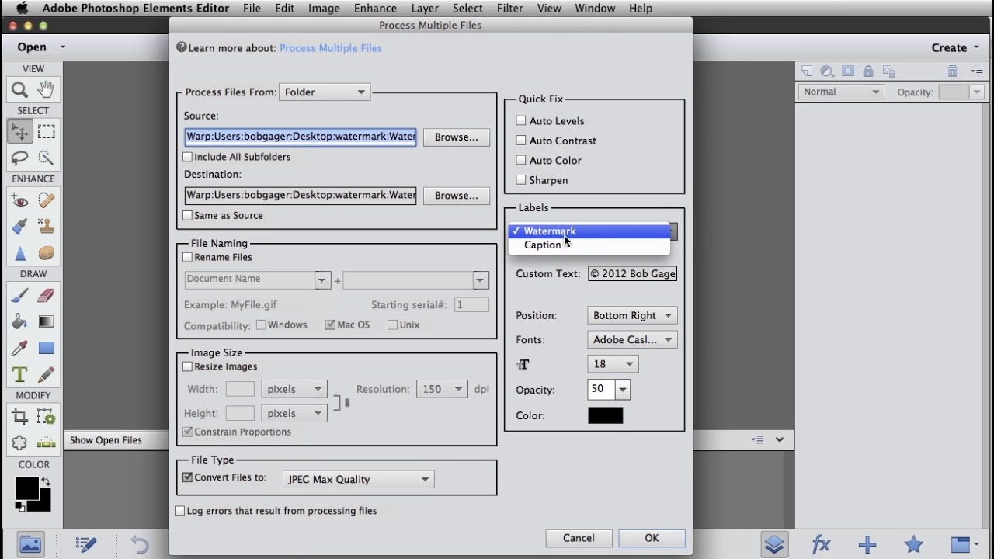
{"action": "left_click", "coordinate": [554, 235]}
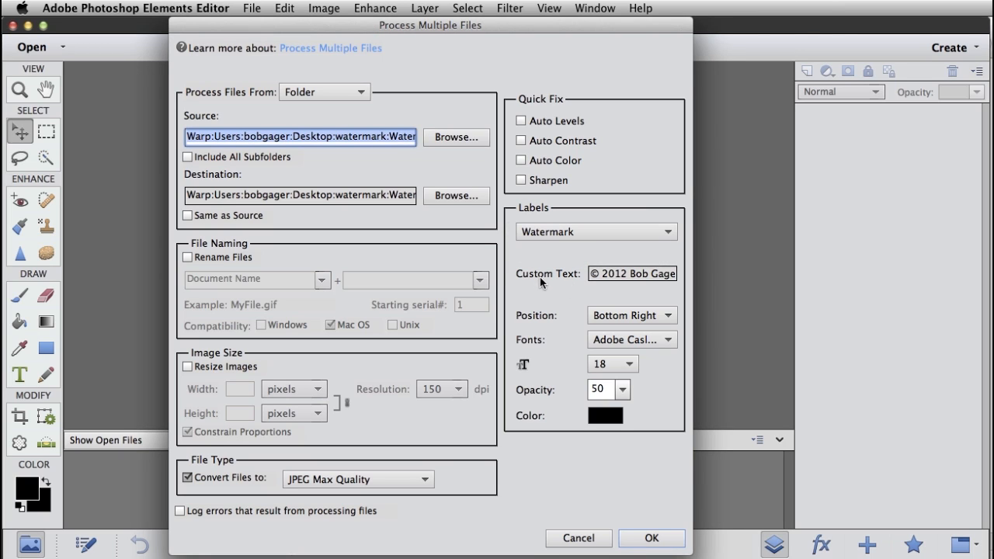
{"action": "left_click", "coordinate": [597, 276]}
{"action": "left_click_drag", "start_coordinate": [588, 273], "coordinate": [703, 277]}
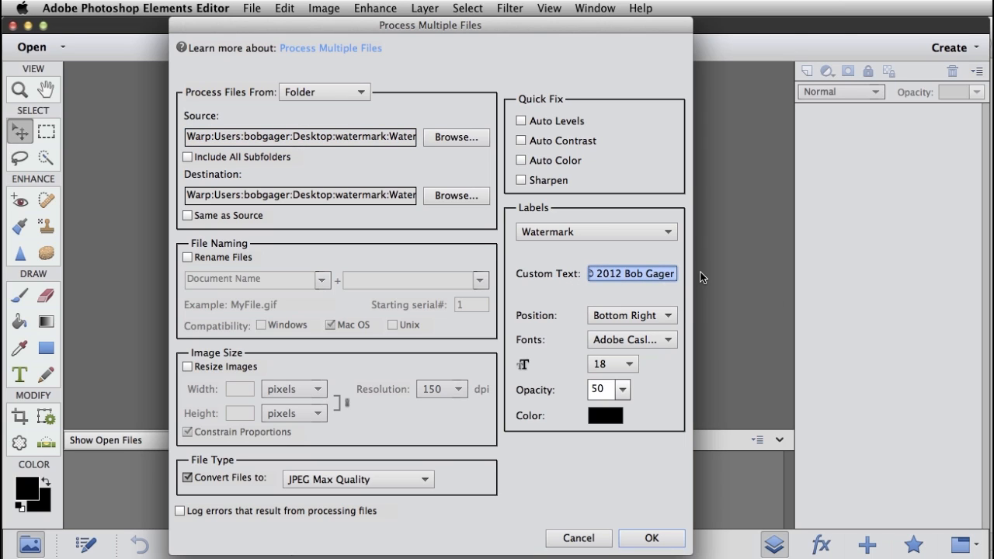
{"action": "key", "text": "BackSpace"}
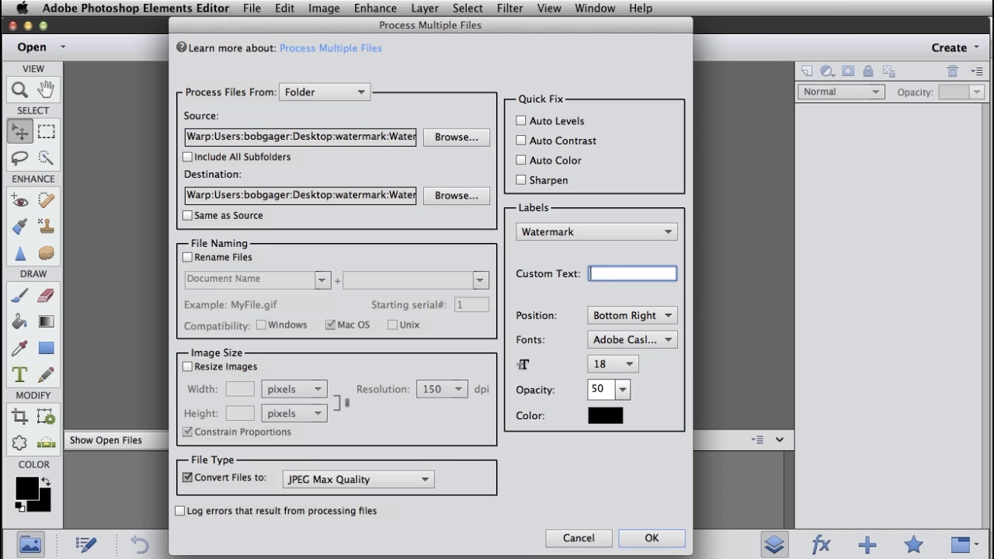
{"action": "key", "text": "alt"}
{"action": "type", "text": "© 2012 Bob Gager"}
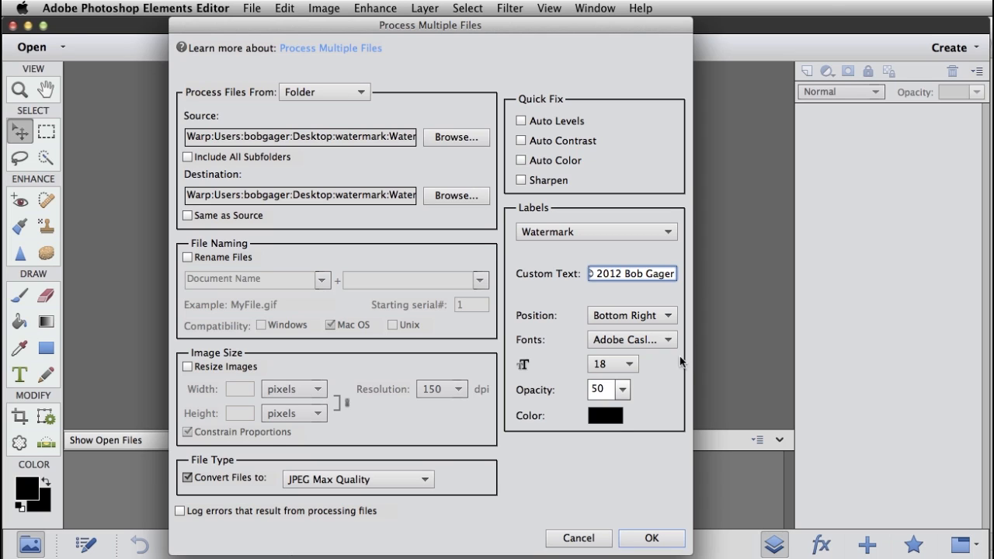
Keep the watermark position at Bottom Right and set its color to white (ffffff).
{"action": "left_click", "coordinate": [653, 315]}
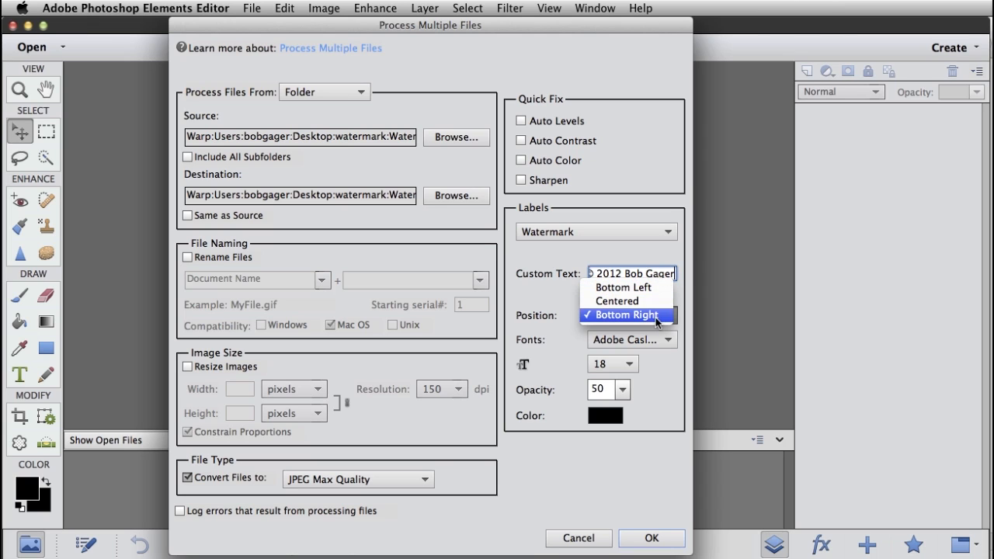
{"action": "left_click", "coordinate": [656, 317]}
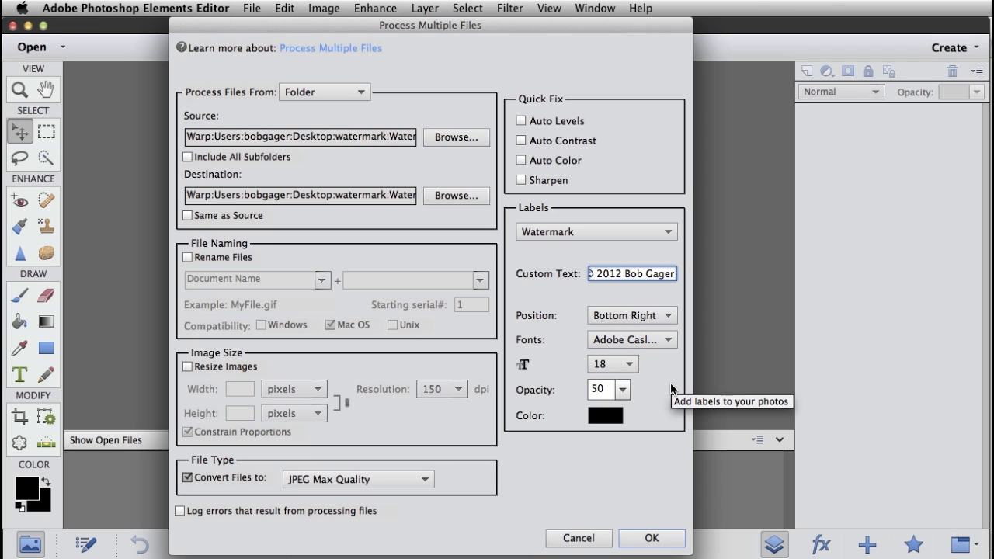
{"action": "left_click", "coordinate": [605, 419]}
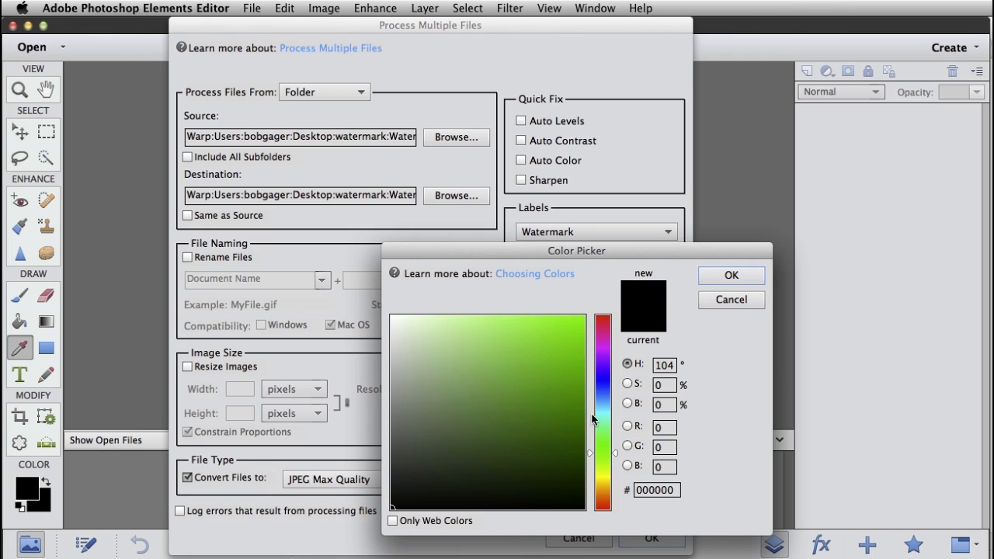
{"action": "left_click", "coordinate": [392, 317]}
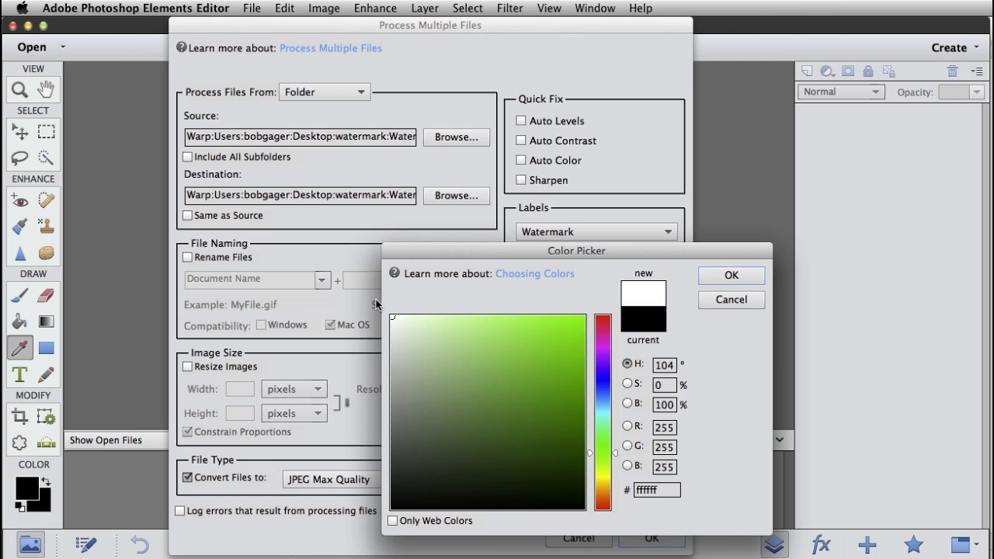
{"action": "left_click", "coordinate": [742, 281]}
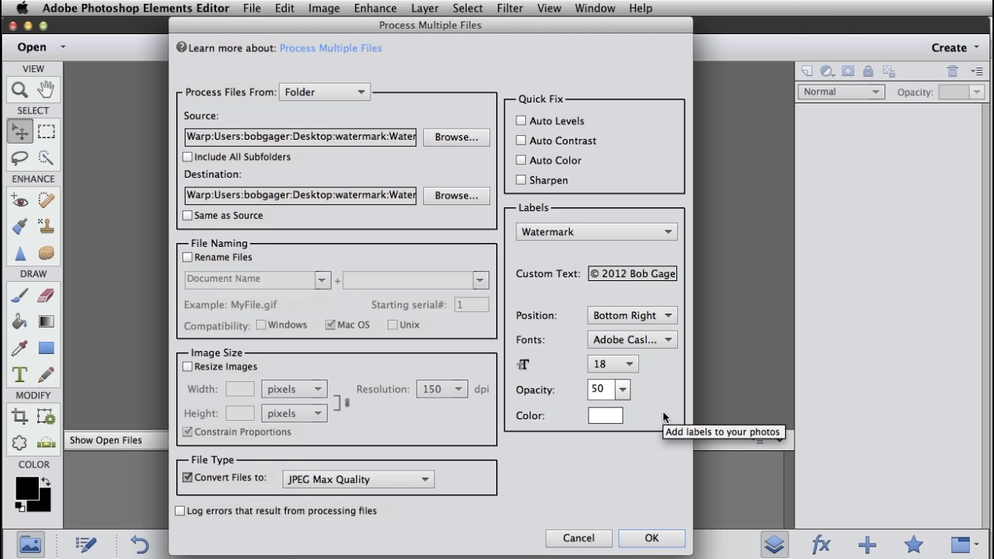
Run the batch processing with the chosen watermark settings.
{"action": "left_click", "coordinate": [654, 540]}
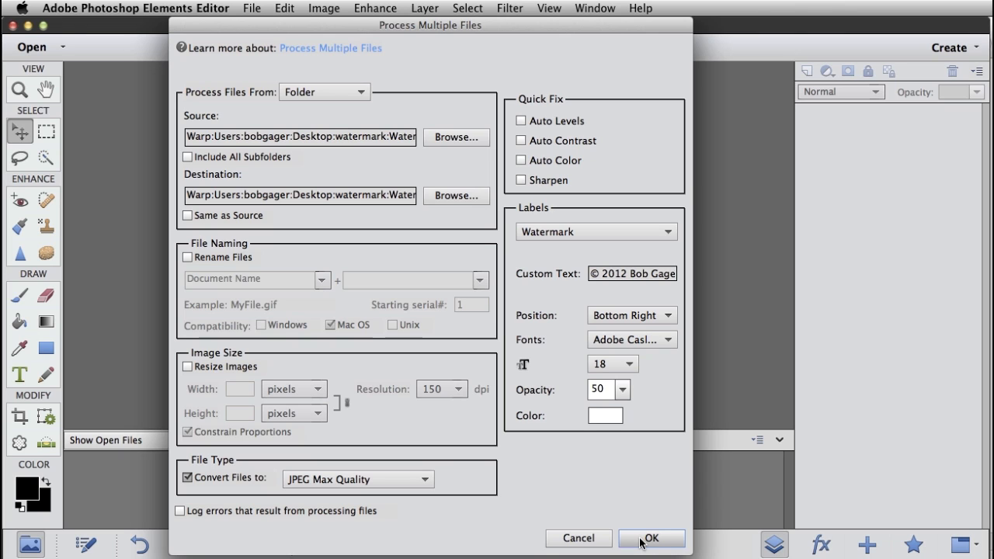
{"action": "left_click", "coordinate": [651, 538]}
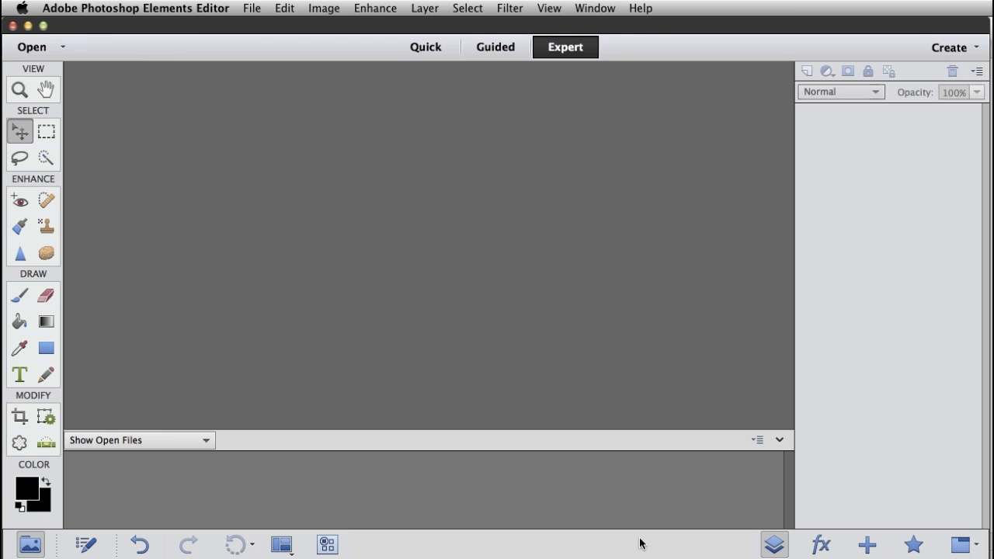
Switch to Finder and open the Watermarked folder inside the watermark folder.
{"action": "key", "text": "super+Tab"}
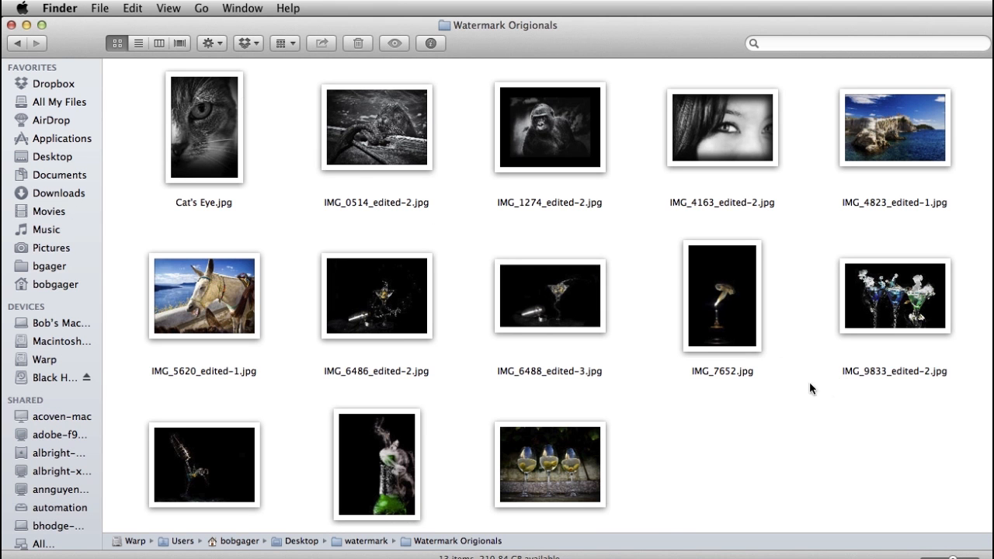
{"action": "left_click", "coordinate": [493, 25], "text": "super"}
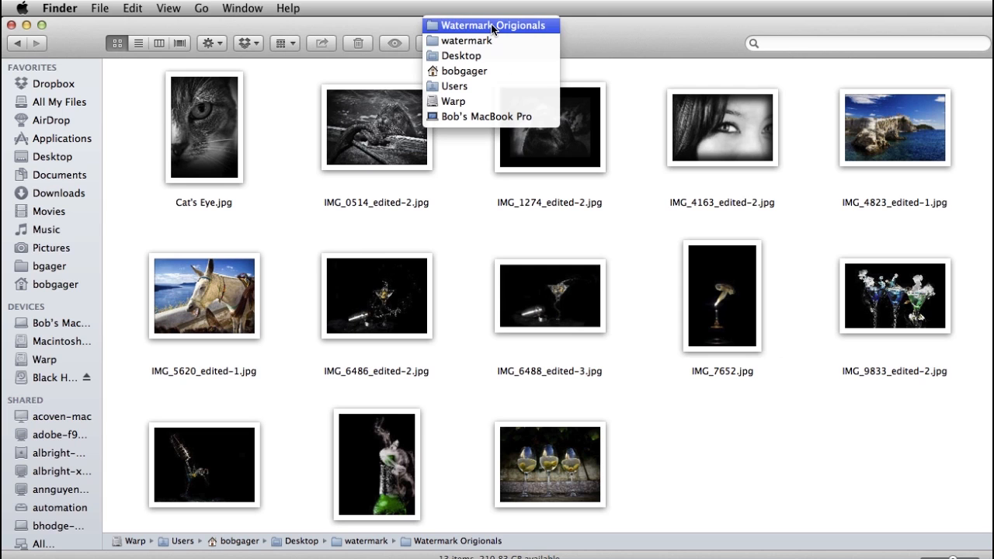
{"action": "left_click", "coordinate": [486, 40]}
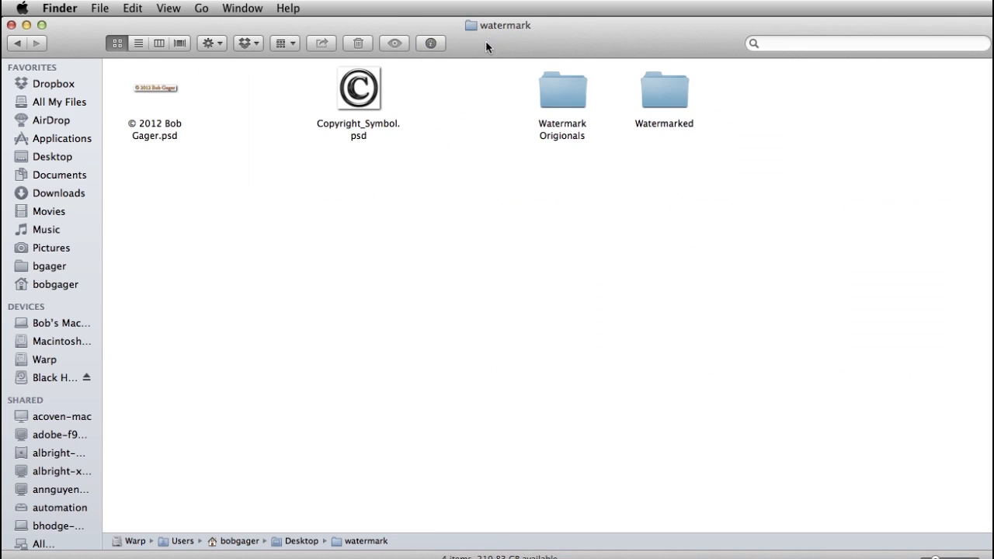
{"action": "left_click", "coordinate": [686, 110]}
{"action": "double_click", "coordinate": [686, 109]}
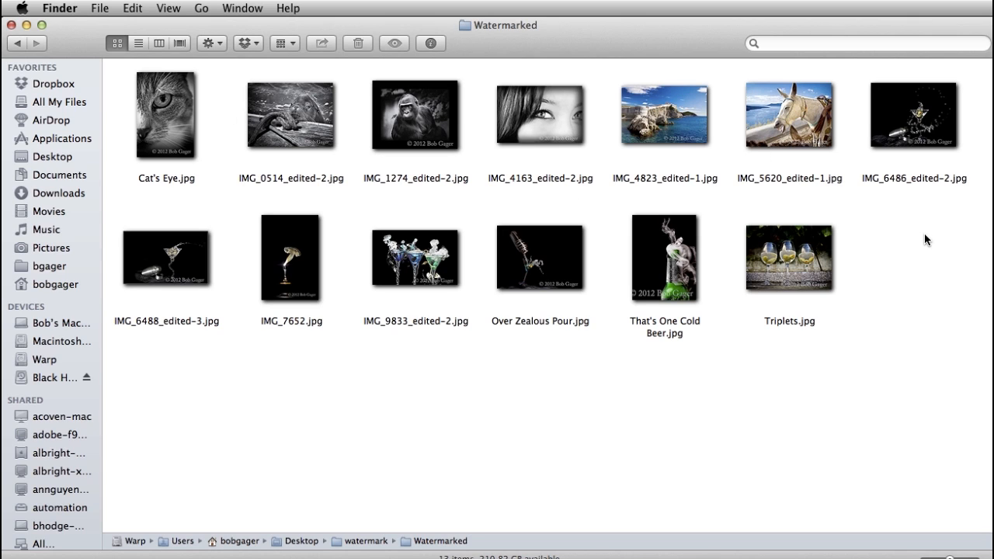
Select all the photos in the Watermarked folder and preview them with Quick Look.
{"action": "left_click_drag", "start_coordinate": [934, 344], "coordinate": [113, 64]}
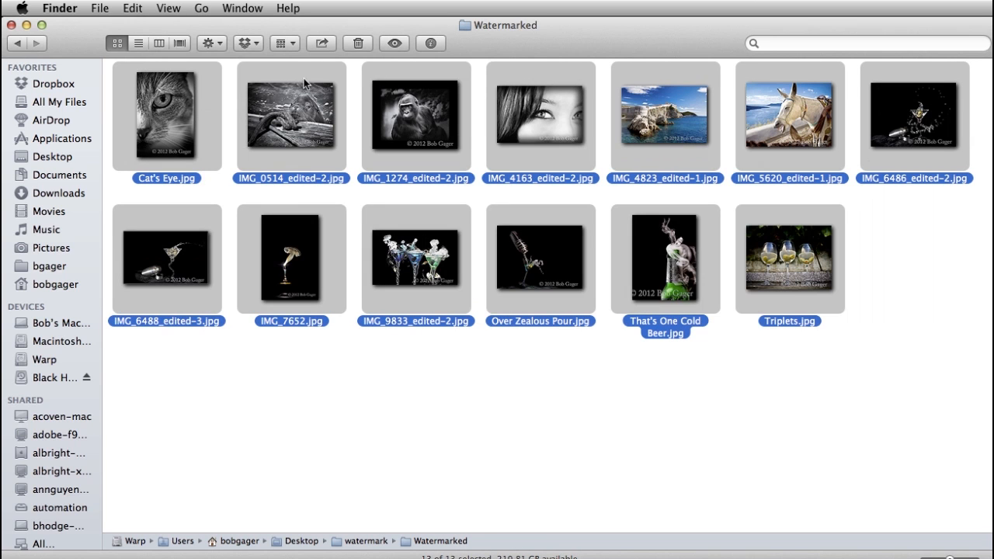
{"action": "left_click", "coordinate": [395, 43]}
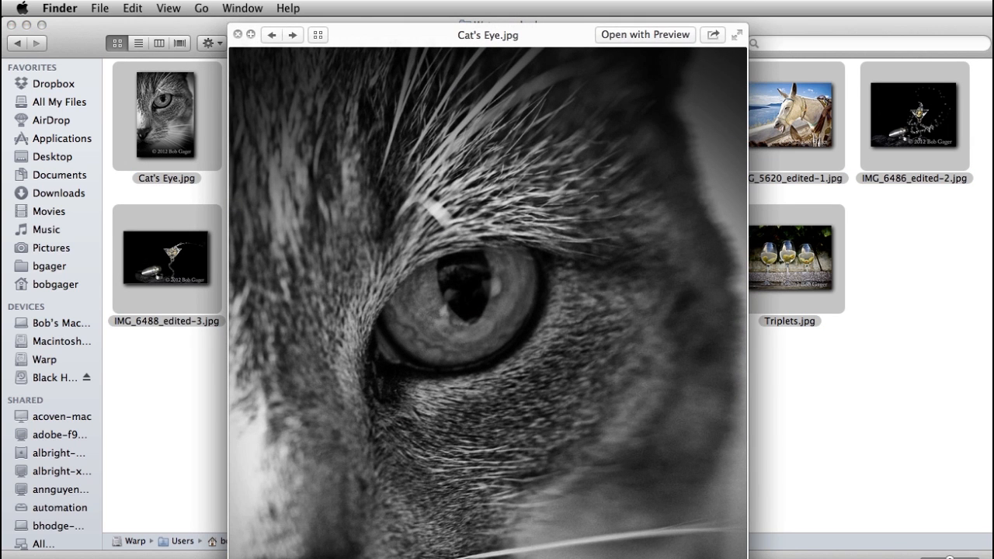
Shrink the preview and page through the watermarked photos to examine the copyright text on each, closing the preview and deselecting the files.
{"action": "left_click_drag", "start_coordinate": [745, 557], "coordinate": [474, 554]}
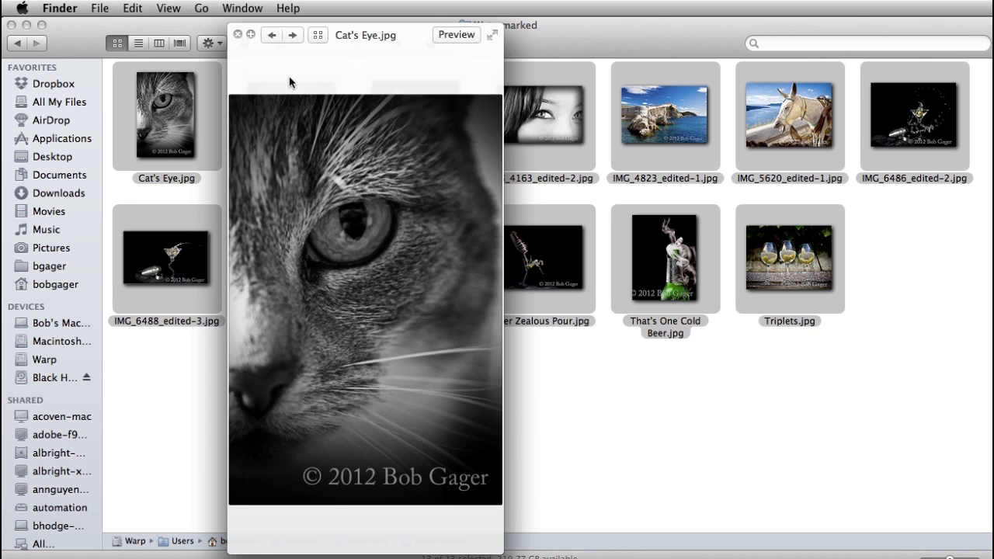
{"action": "left_click", "coordinate": [293, 34]}
{"action": "left_click", "coordinate": [293, 35]}
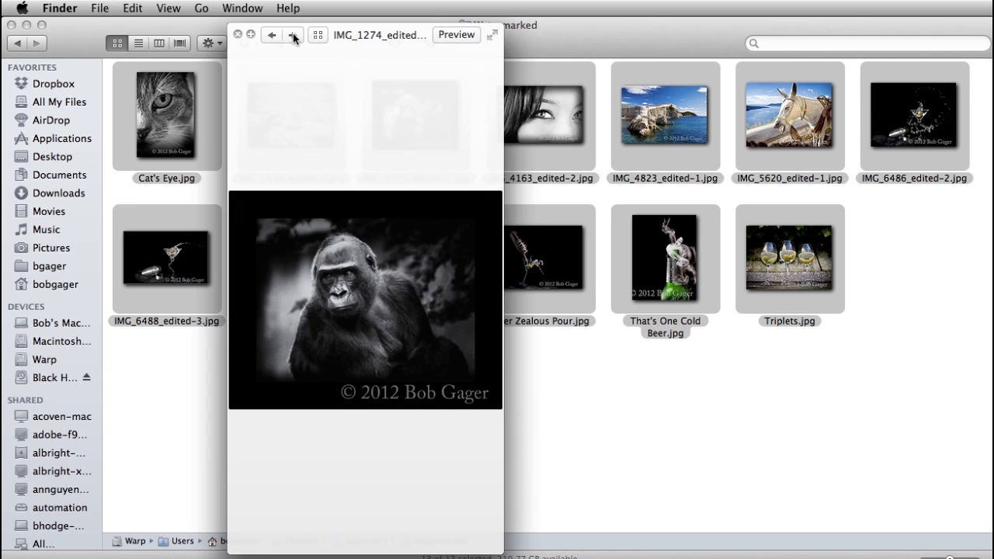
{"action": "left_click", "coordinate": [293, 35]}
{"action": "left_click", "coordinate": [292, 35]}
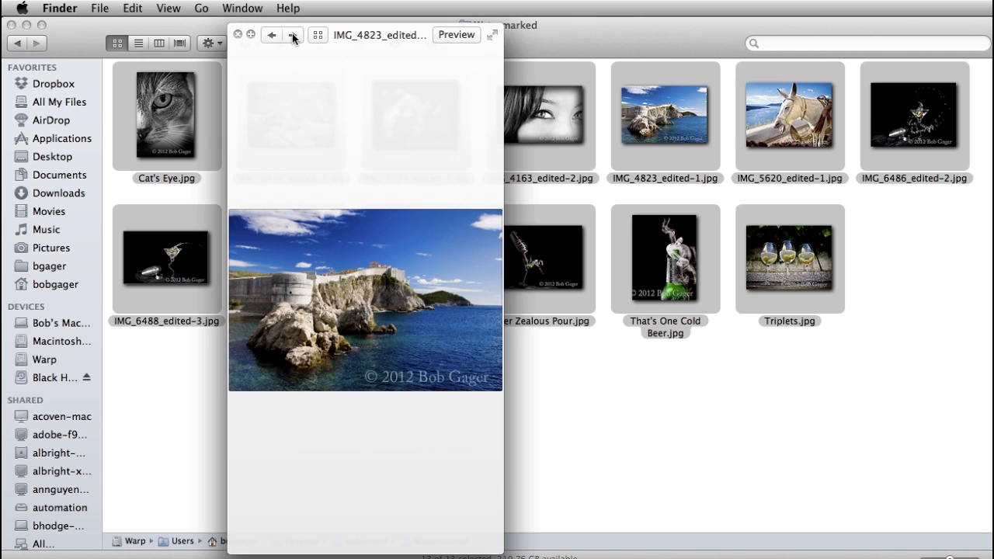
{"action": "left_click", "coordinate": [293, 35]}
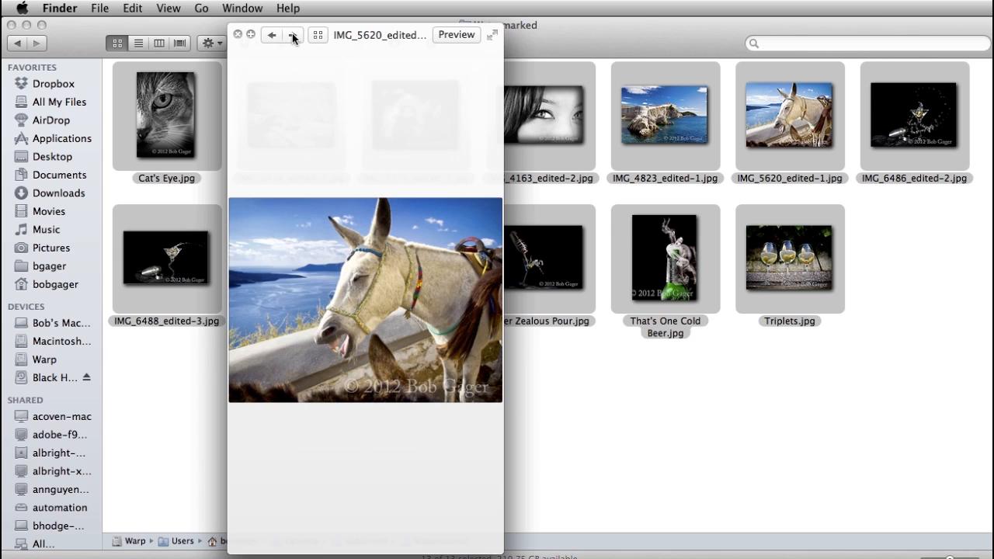
{"action": "left_click", "coordinate": [293, 35]}
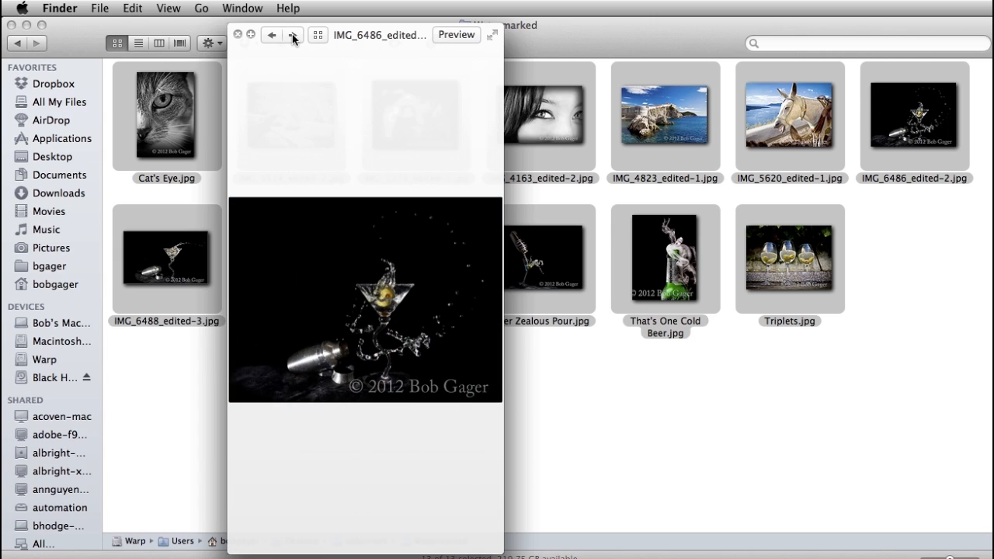
{"action": "left_click", "coordinate": [293, 35]}
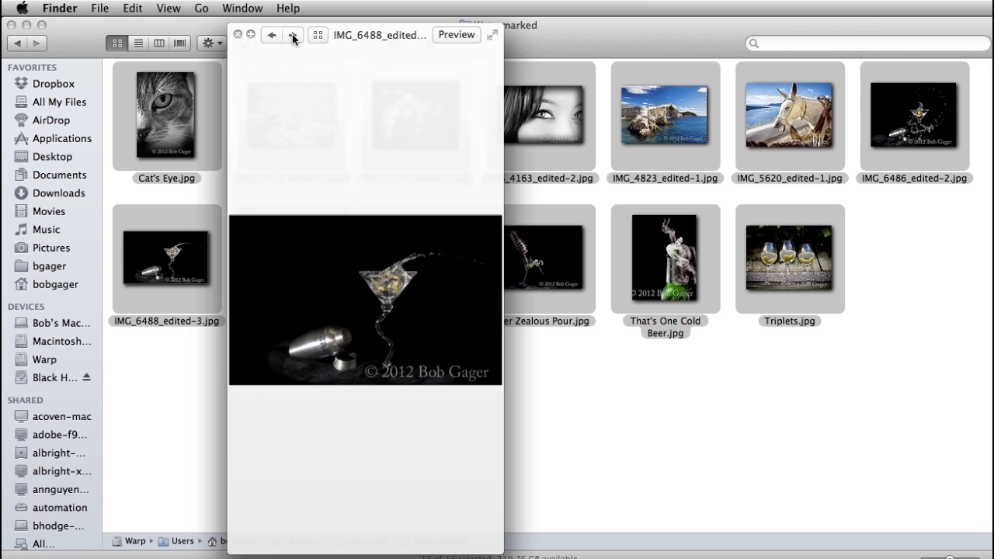
{"action": "left_click", "coordinate": [293, 35]}
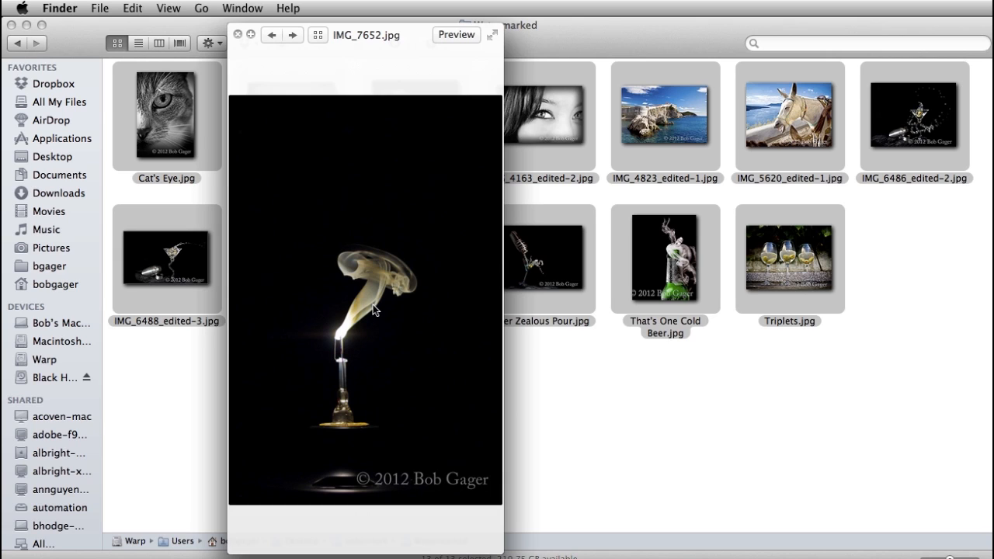
{"action": "left_click", "coordinate": [238, 35]}
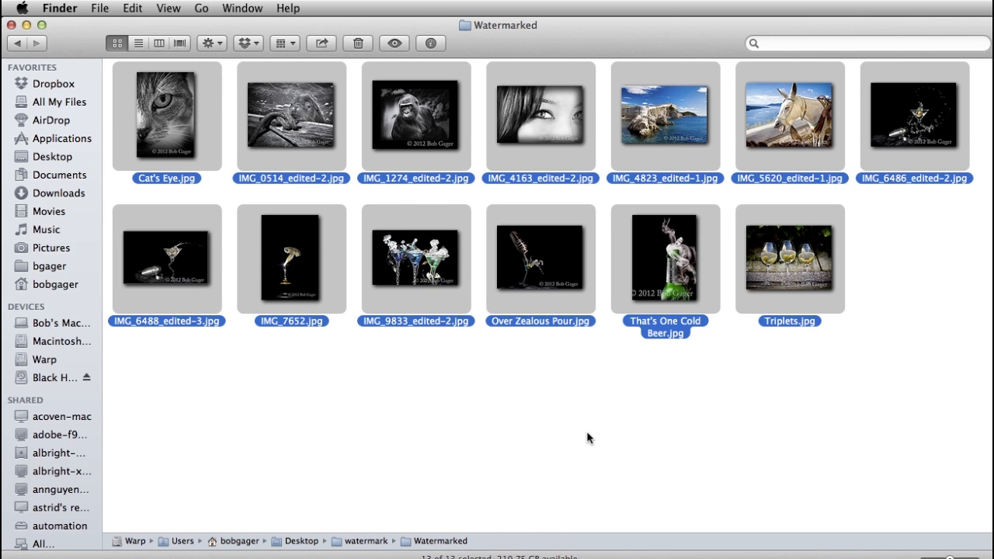
{"action": "left_click", "coordinate": [586, 437]}
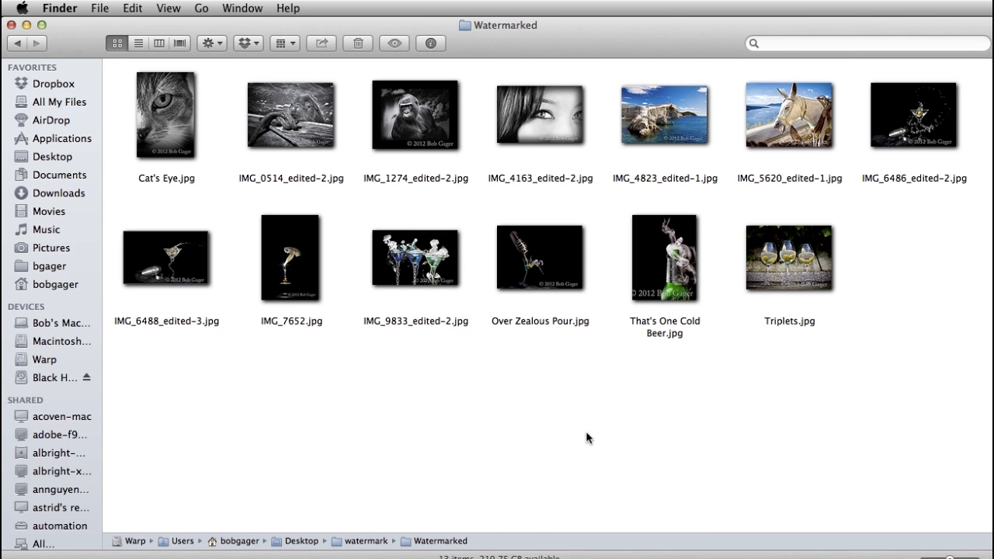
Go up to the parent watermark folder and open the Watermark Origionals folder.
{"action": "left_click", "coordinate": [485, 25], "text": "super"}
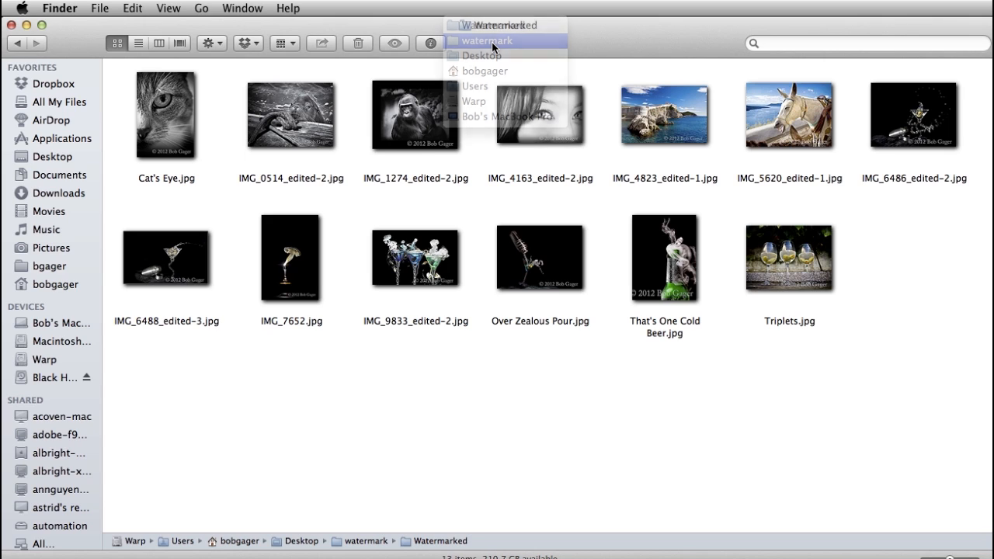
{"action": "left_click", "coordinate": [493, 42]}
{"action": "left_click", "coordinate": [557, 97]}
{"action": "double_click", "coordinate": [557, 98]}
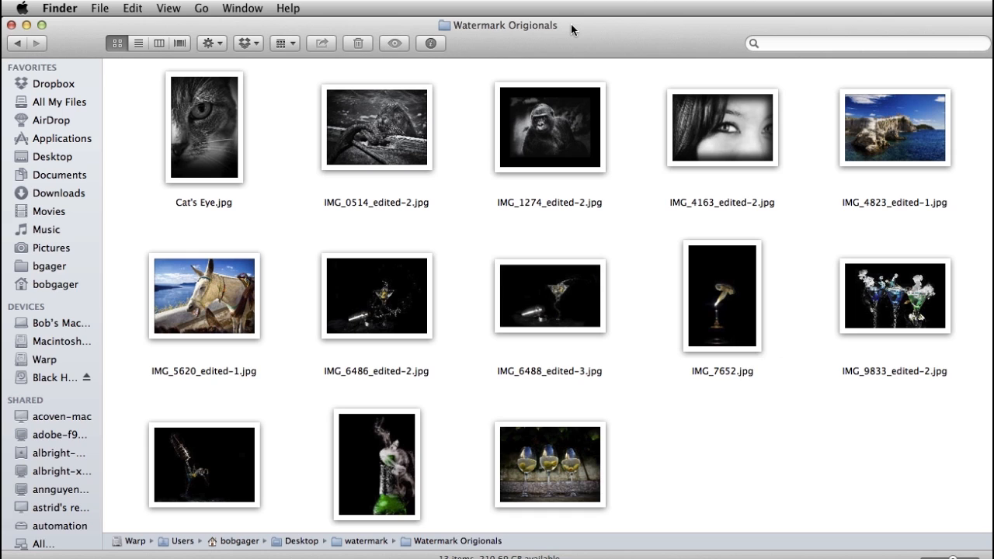
Open IMG_4823_edited-1.jpg in Photoshop Elements Editor, hide the Photo Bin and fit the photo to the window.
{"action": "left_click_drag", "start_coordinate": [569, 28], "coordinate": [576, 261]}
{"action": "left_click", "coordinate": [908, 363]}
{"action": "left_click_drag", "start_coordinate": [908, 363], "coordinate": [455, 156]}
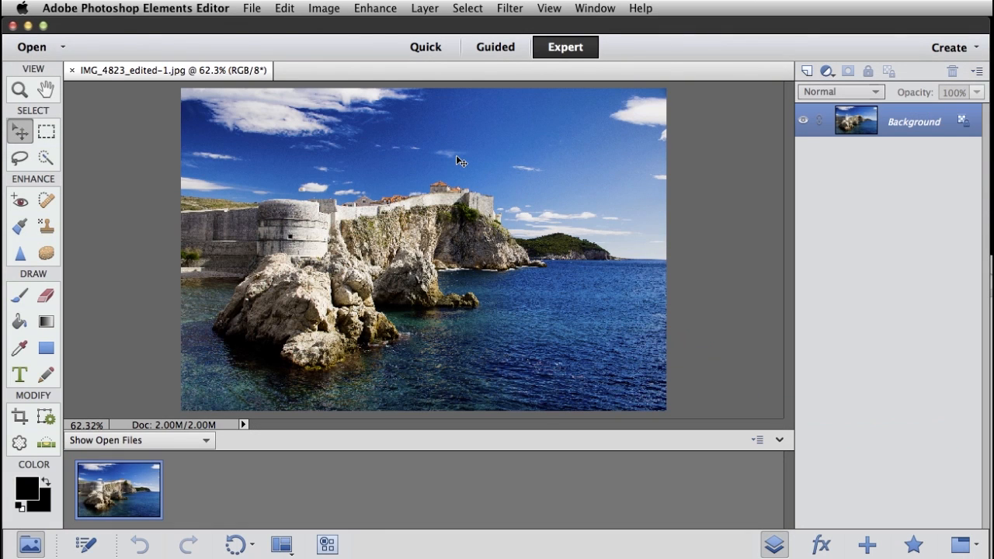
{"action": "left_click", "coordinate": [32, 545]}
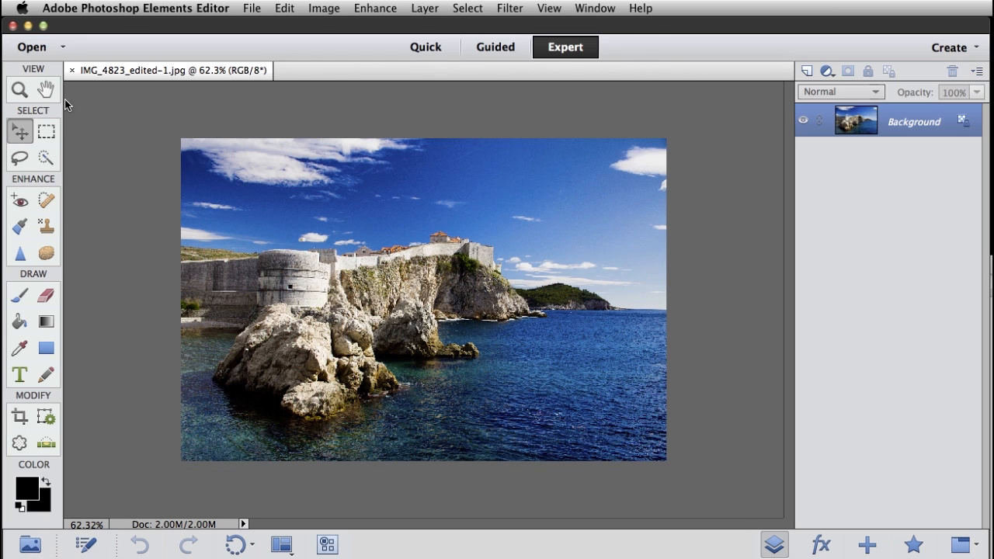
{"action": "double_click", "coordinate": [49, 90]}
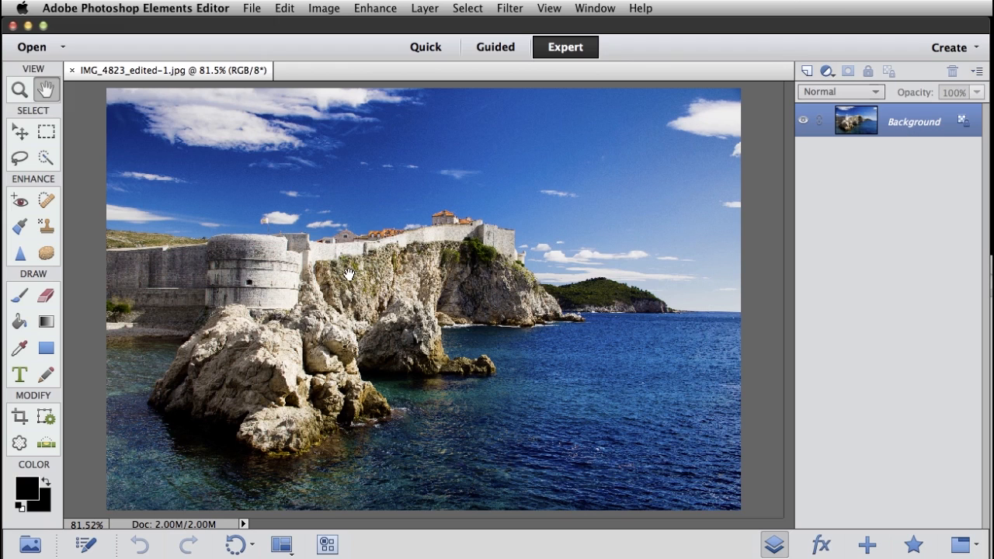
Start a horizontal text layer in the sky above the fortress and set its font size to 18 pt.
{"action": "left_click", "coordinate": [20, 375]}
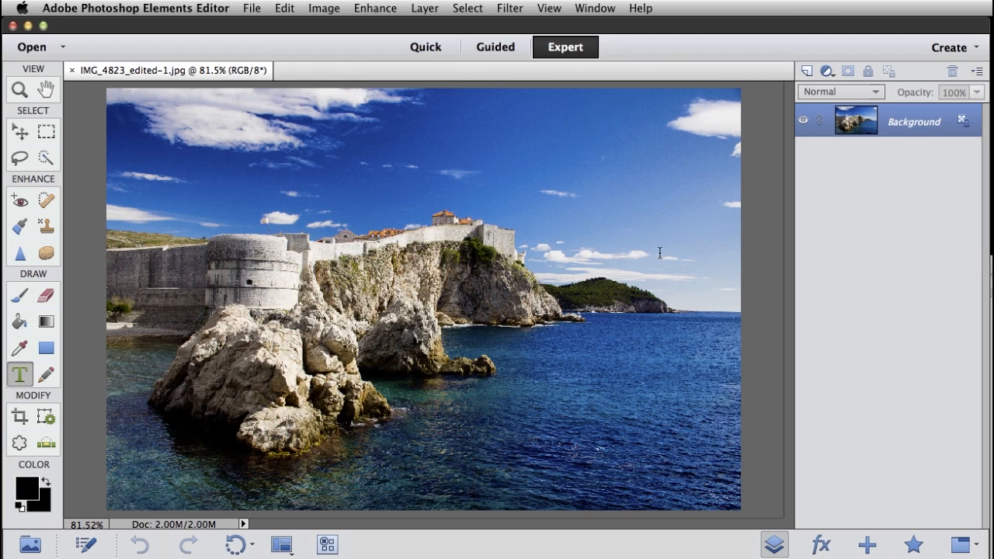
{"action": "left_click", "coordinate": [477, 136]}
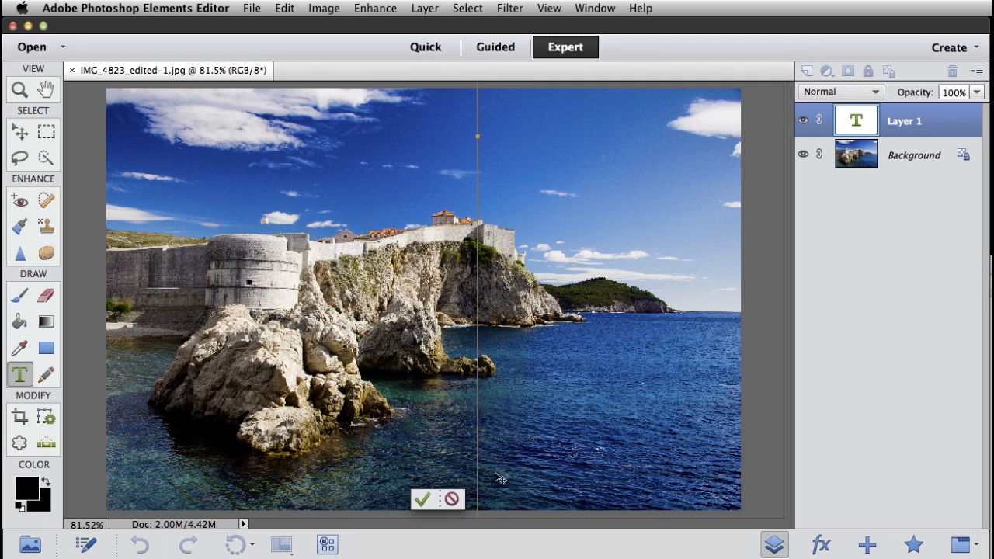
{"action": "left_click", "coordinate": [85, 546]}
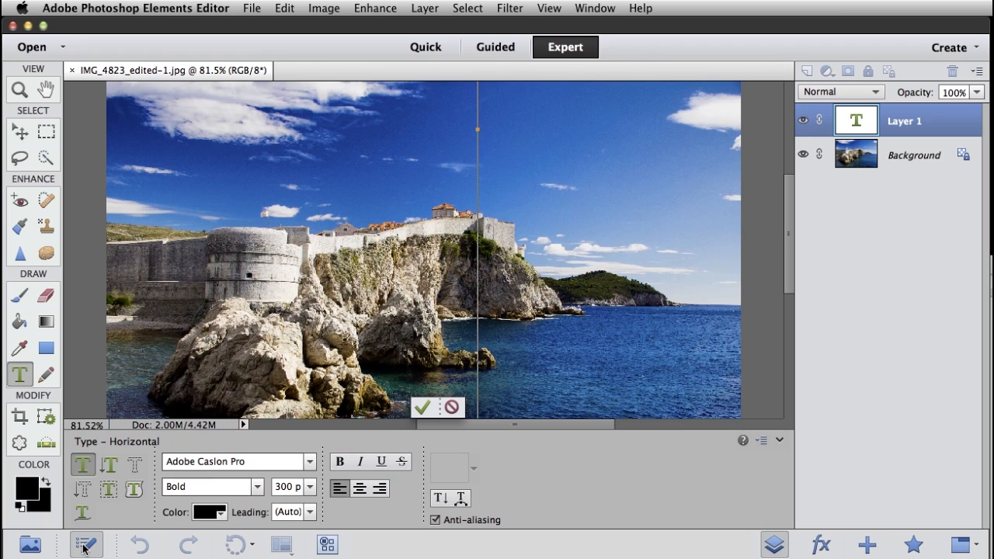
{"action": "left_click", "coordinate": [310, 490]}
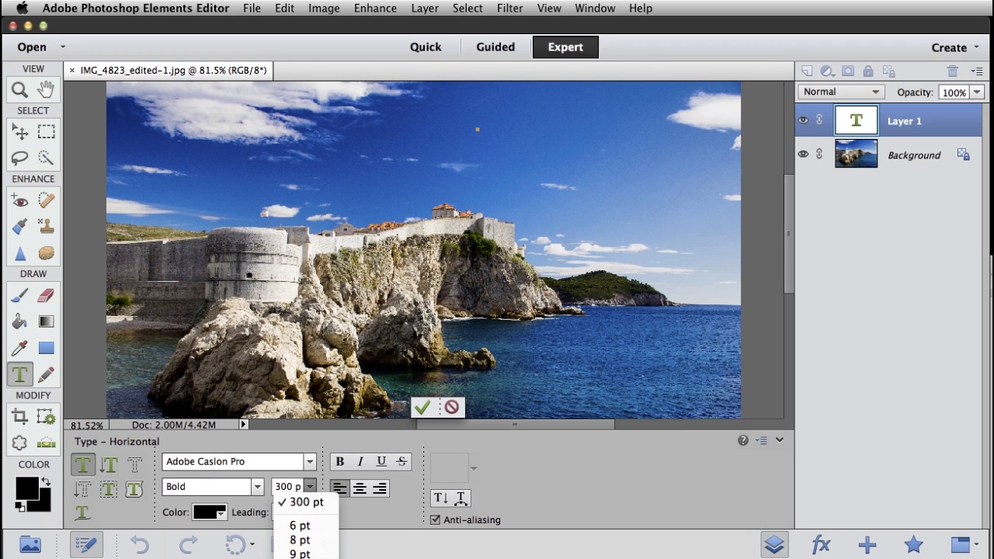
{"action": "left_click", "coordinate": [303, 558]}
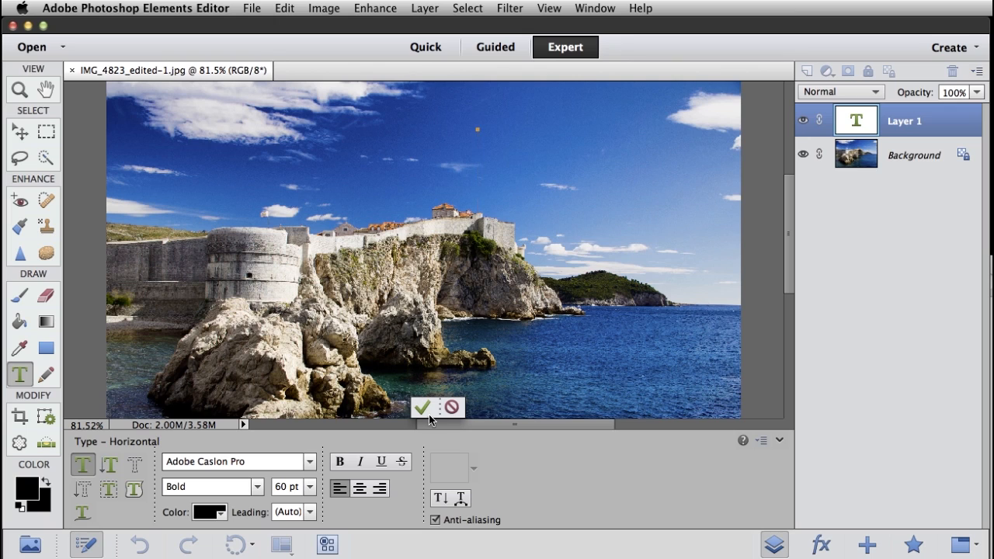
{"action": "left_click", "coordinate": [309, 488]}
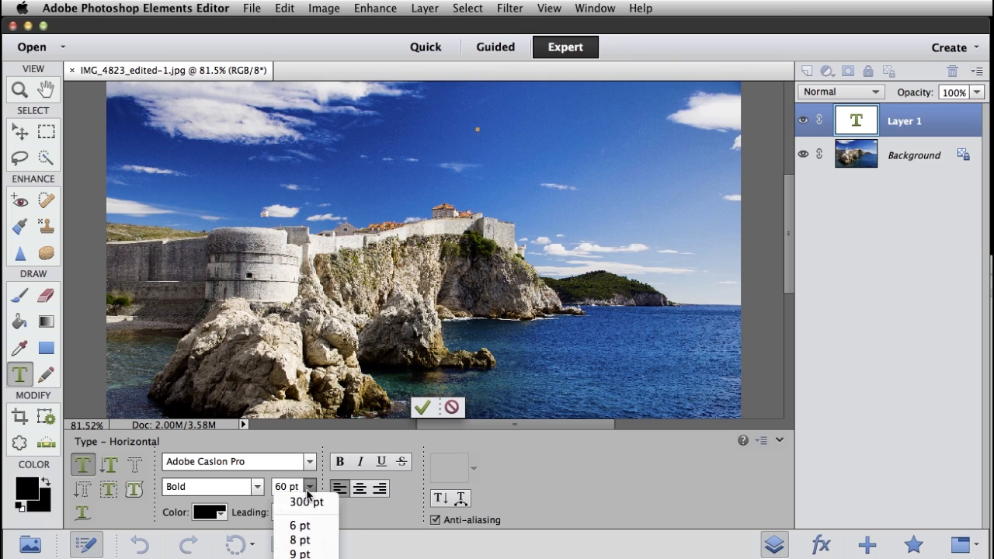
{"action": "left_click", "coordinate": [303, 558]}
{"action": "left_click", "coordinate": [301, 558]}
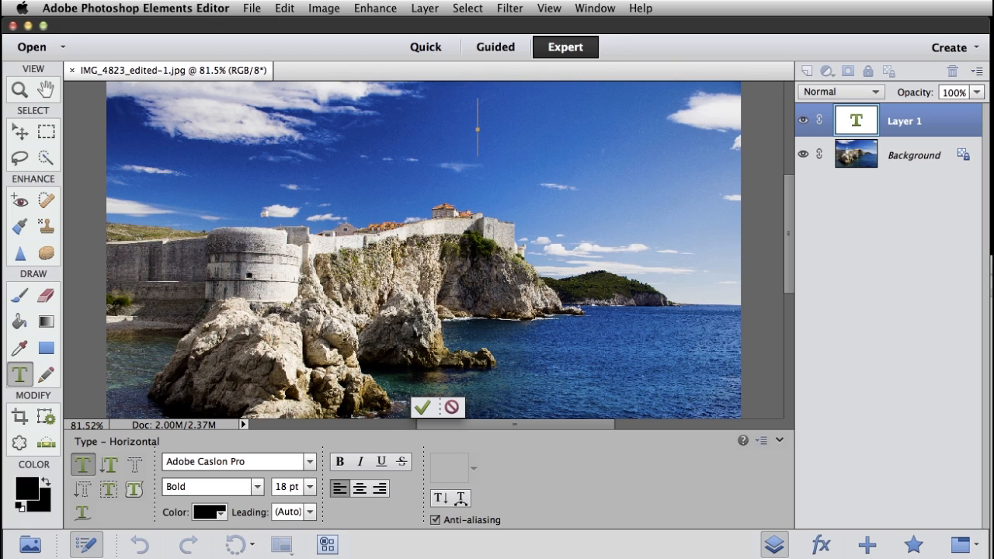
Set the text color to white from the default color swatches.
{"action": "left_click", "coordinate": [208, 514]}
{"action": "left_click", "coordinate": [263, 547]}
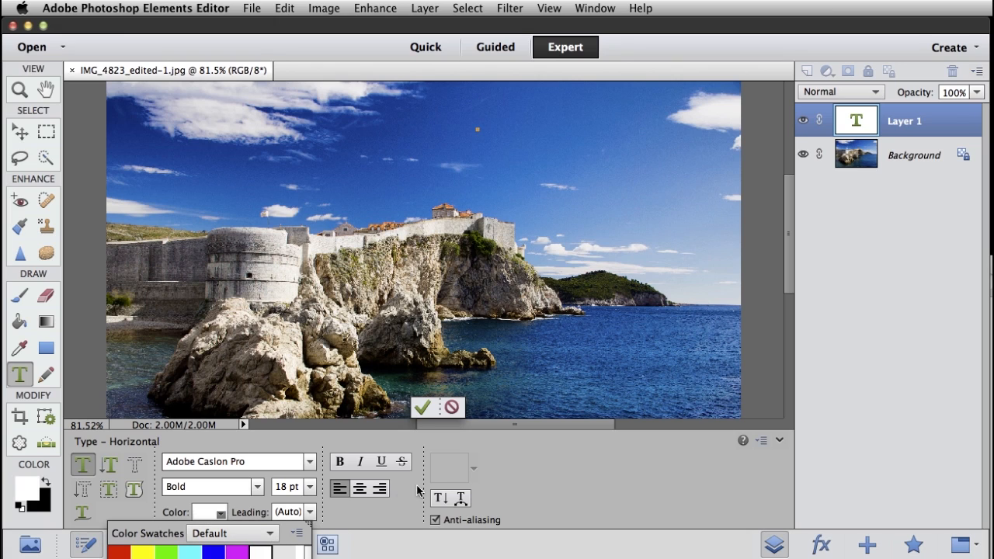
{"action": "left_click", "coordinate": [510, 447]}
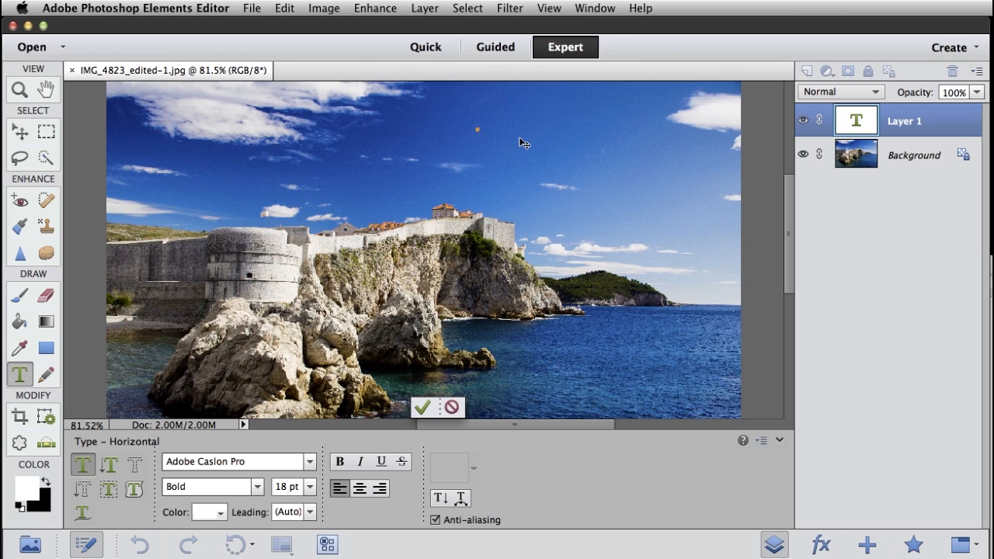
Enter "© 2012" followed by the photographer's full name as the watermark text and commit it.
{"action": "type", "text": "©"}
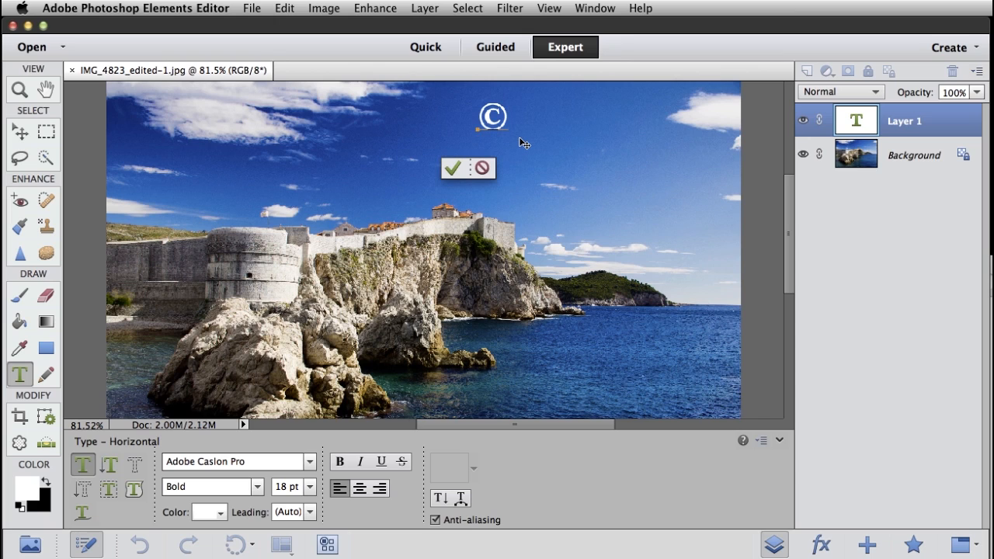
{"action": "type", "text": " 2012"}
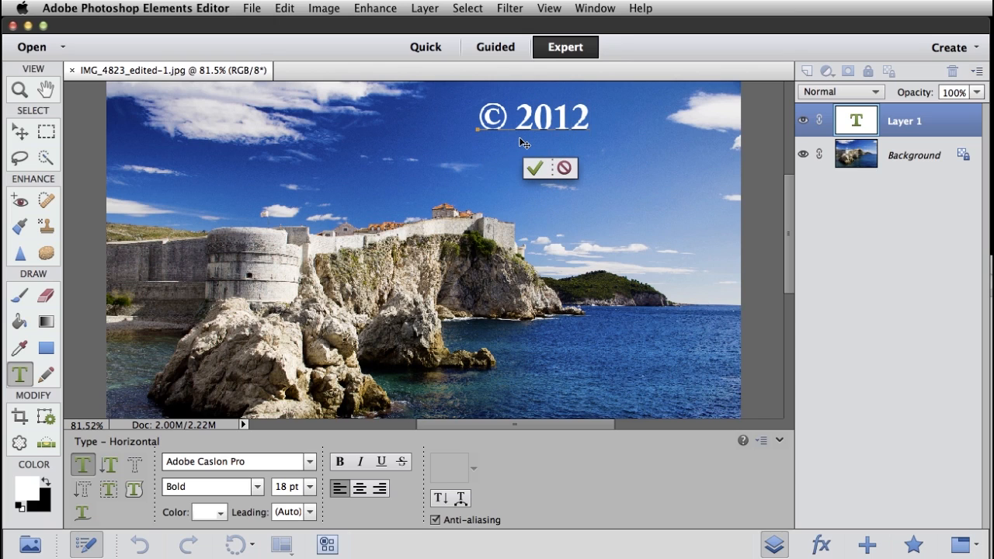
{"action": "type", "text": " Bob"}
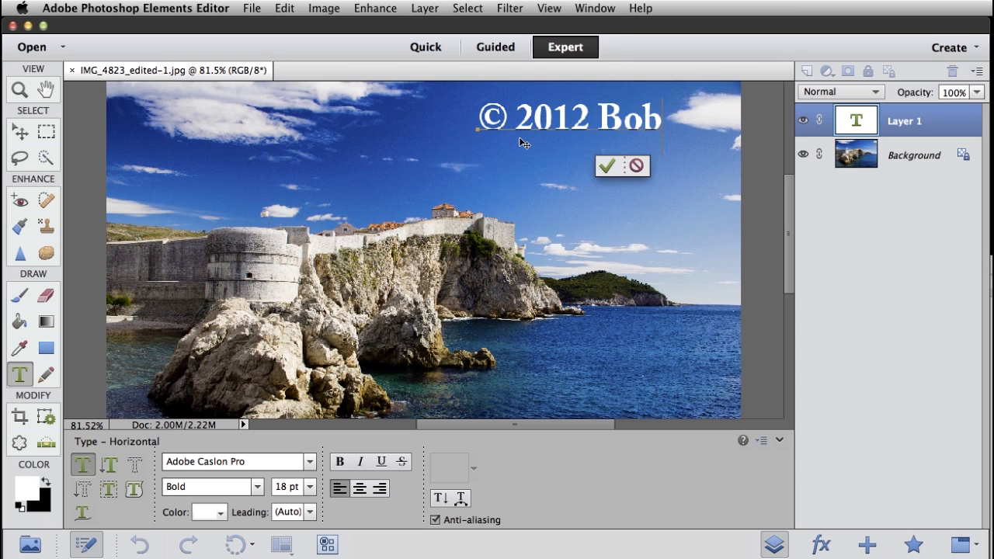
{"action": "type", "text": " Gage"}
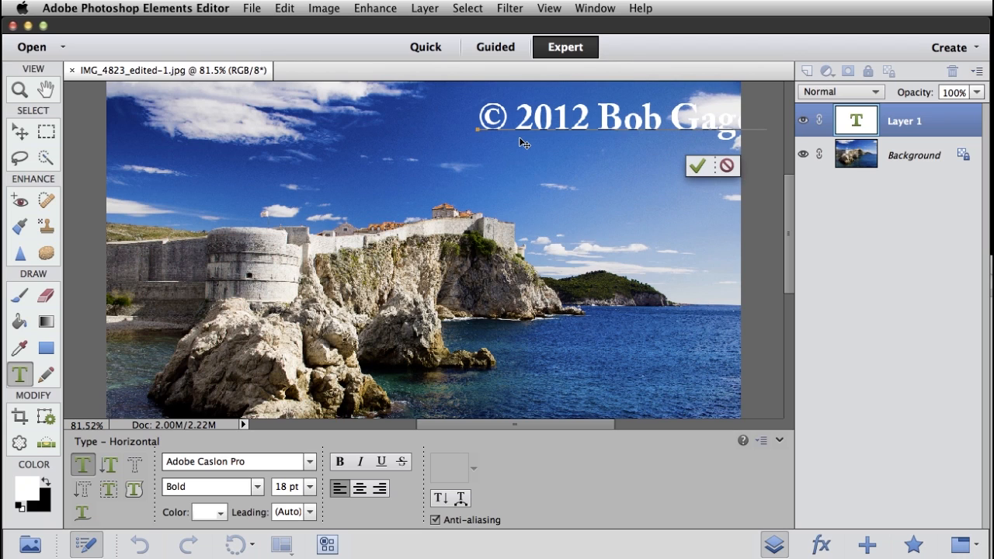
{"action": "left_click", "coordinate": [697, 166]}
Move the copyright text fully inside the photo, across the fortress rooftops and the sky beside them.
{"action": "key", "text": "v"}
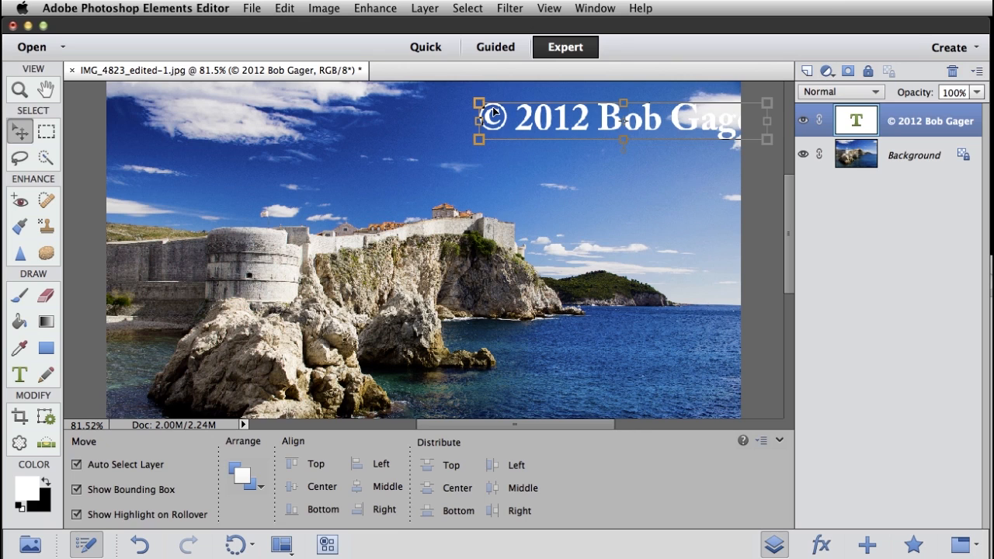
{"action": "left_click_drag", "start_coordinate": [497, 113], "coordinate": [221, 169]}
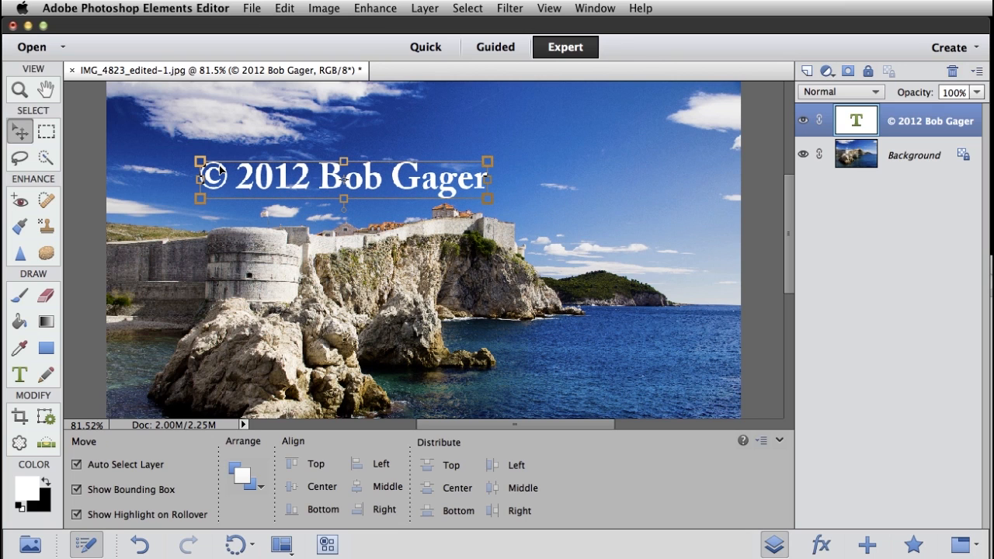
{"action": "left_click_drag", "start_coordinate": [220, 169], "coordinate": [434, 213]}
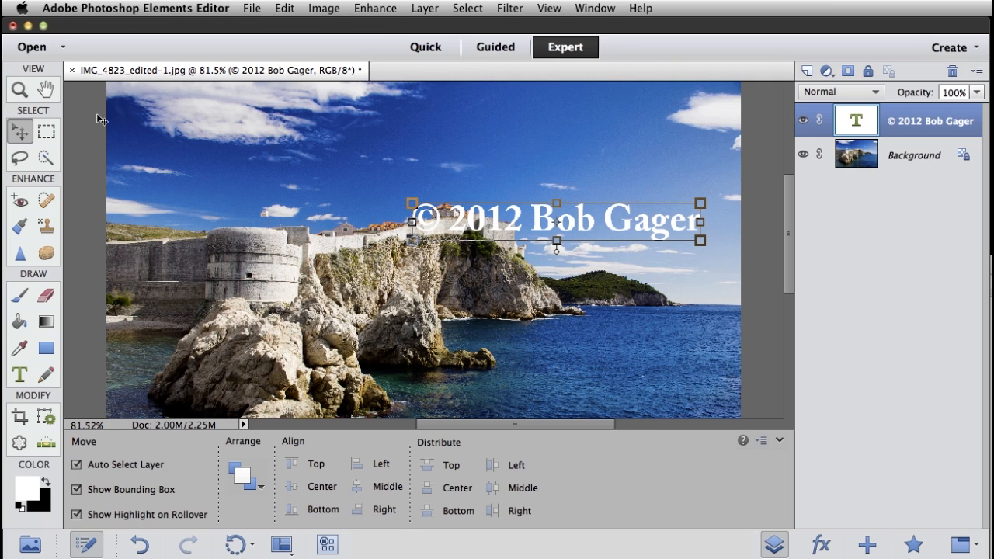
Zoom in to 300% on the copyright text and shift it slightly up and left over the rooftops.
{"action": "left_click", "coordinate": [23, 92]}
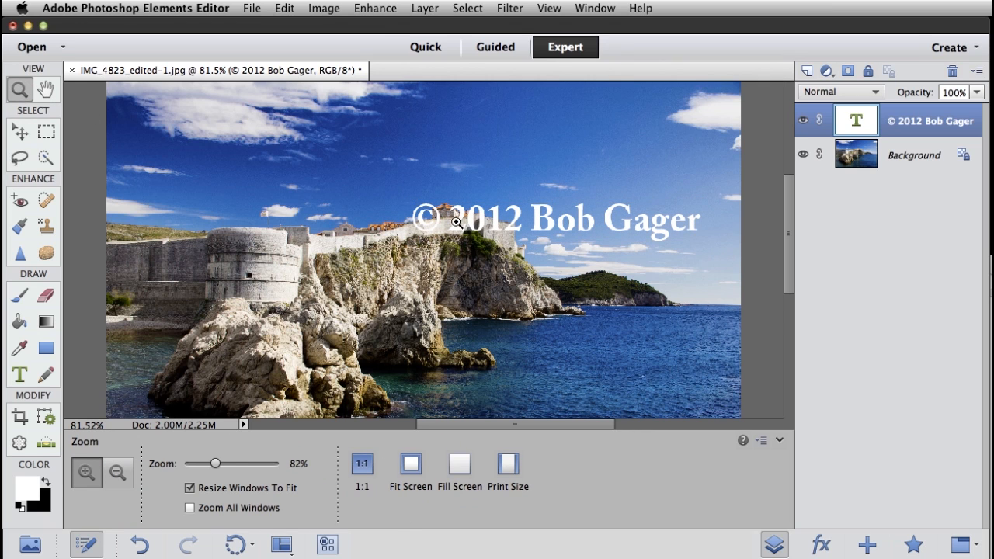
{"action": "left_click", "coordinate": [459, 220]}
{"action": "left_click", "coordinate": [463, 218]}
{"action": "left_click", "coordinate": [463, 217]}
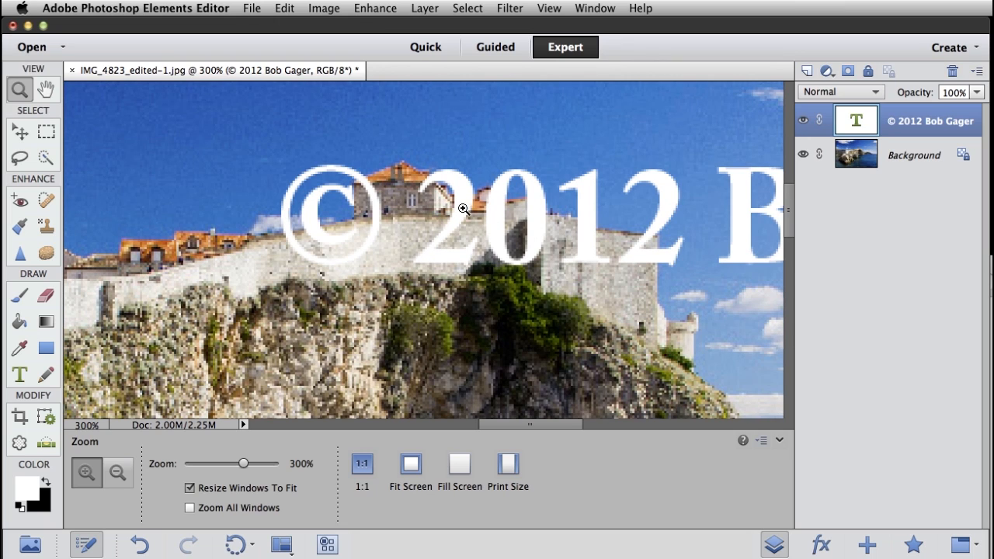
{"action": "left_click", "coordinate": [31, 135]}
{"action": "left_click_drag", "start_coordinate": [491, 210], "coordinate": [435, 192]}
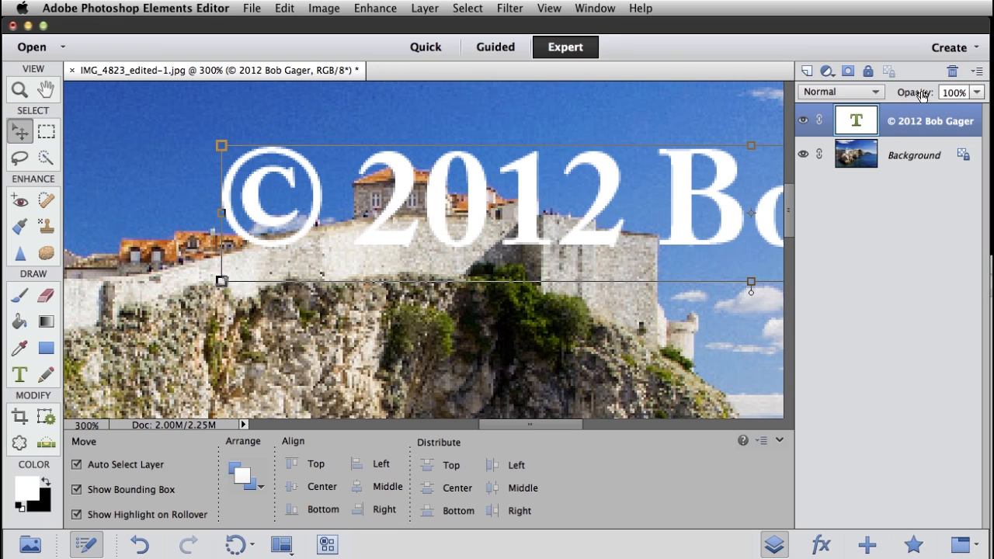
Set the copyright text layer's opacity to 50%.
{"action": "left_click", "coordinate": [977, 93]}
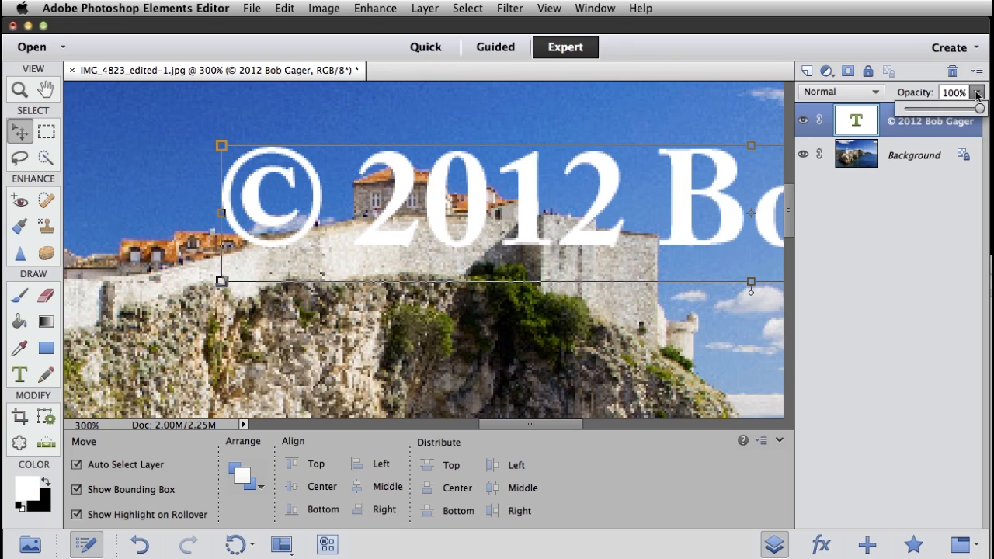
{"action": "left_click_drag", "start_coordinate": [979, 109], "coordinate": [943, 113]}
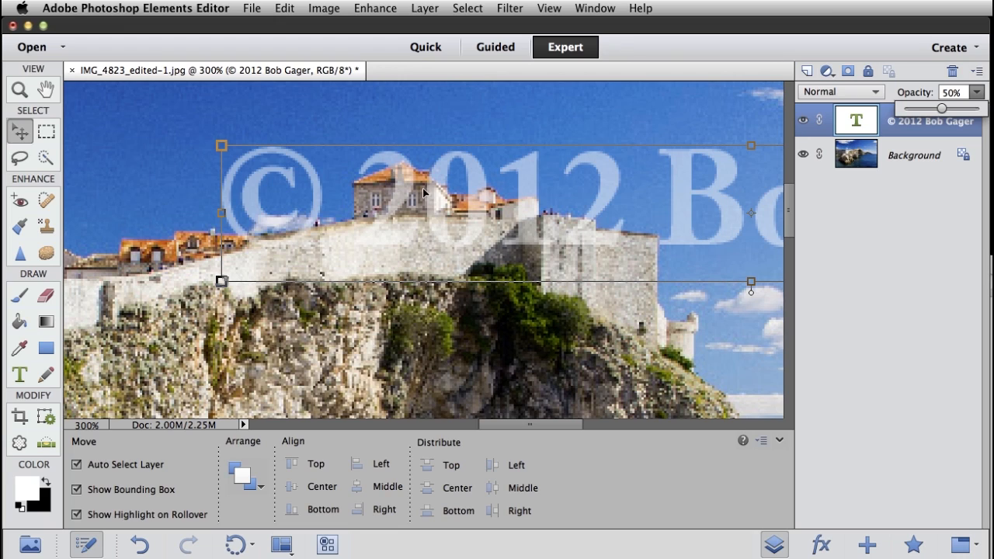
Set the copyright text layer's opacity to 56%.
{"action": "left_click", "coordinate": [918, 94]}
{"action": "left_click", "coordinate": [918, 94]}
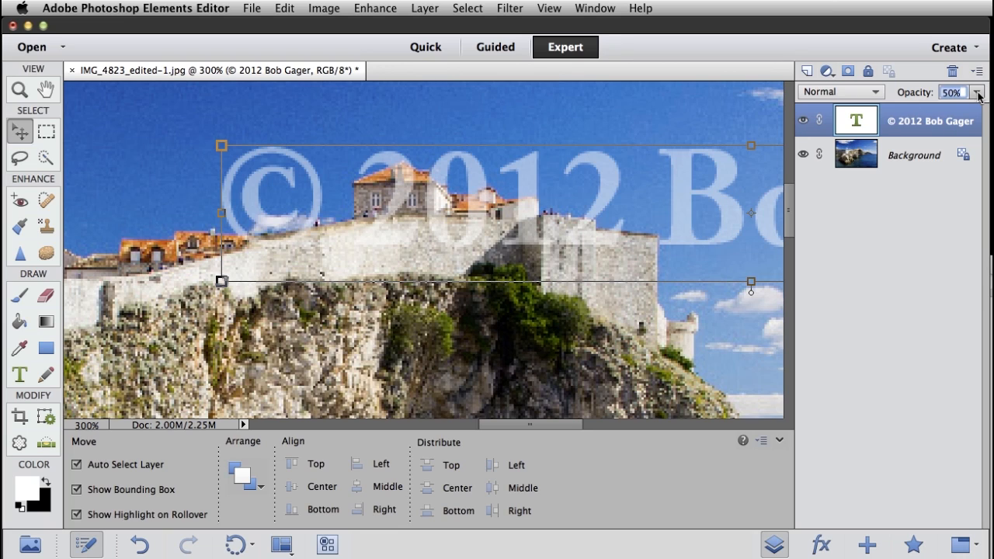
{"action": "mouse_move", "coordinate": [976, 94]}
{"action": "left_mouse_down"}
{"action": "mouse_move", "coordinate": [942, 104]}
{"action": "mouse_move", "coordinate": [980, 94]}
{"action": "left_mouse_up"}
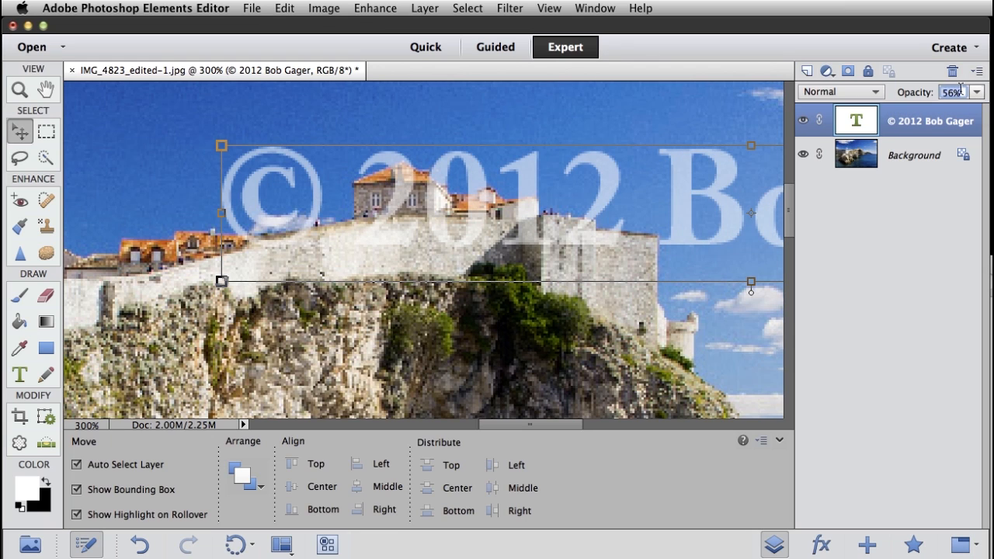
{"action": "left_click", "coordinate": [921, 97]}
{"action": "mouse_move", "coordinate": [922, 97]}
{"action": "left_mouse_down"}
{"action": "mouse_move", "coordinate": [896, 92]}
{"action": "mouse_move", "coordinate": [953, 93]}
{"action": "mouse_move", "coordinate": [889, 94]}
{"action": "mouse_move", "coordinate": [949, 93]}
{"action": "mouse_move", "coordinate": [901, 94]}
{"action": "mouse_move", "coordinate": [922, 94]}
{"action": "left_mouse_up"}
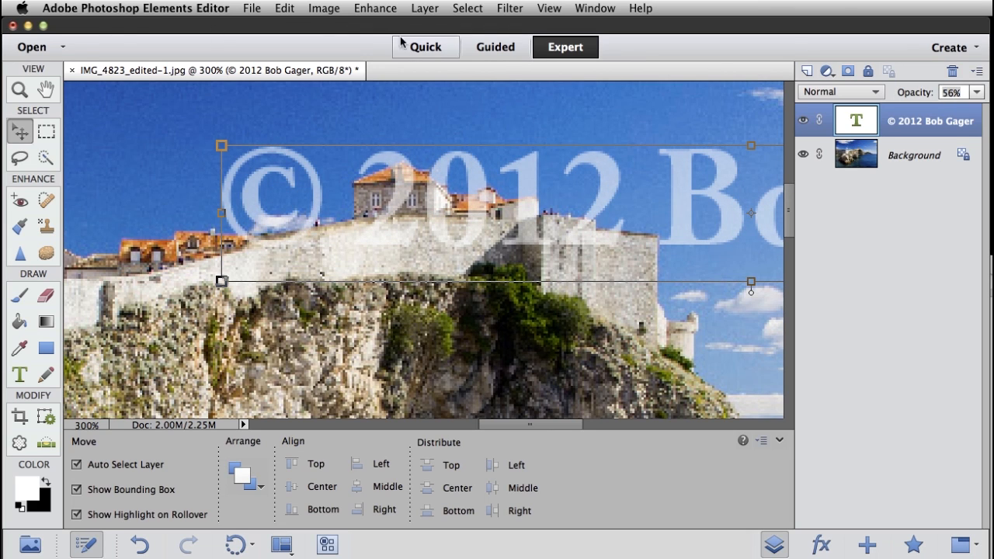
Fit the whole photo in view and move the copyright text up into the open sky above the fortress.
{"action": "double_click", "coordinate": [46, 92]}
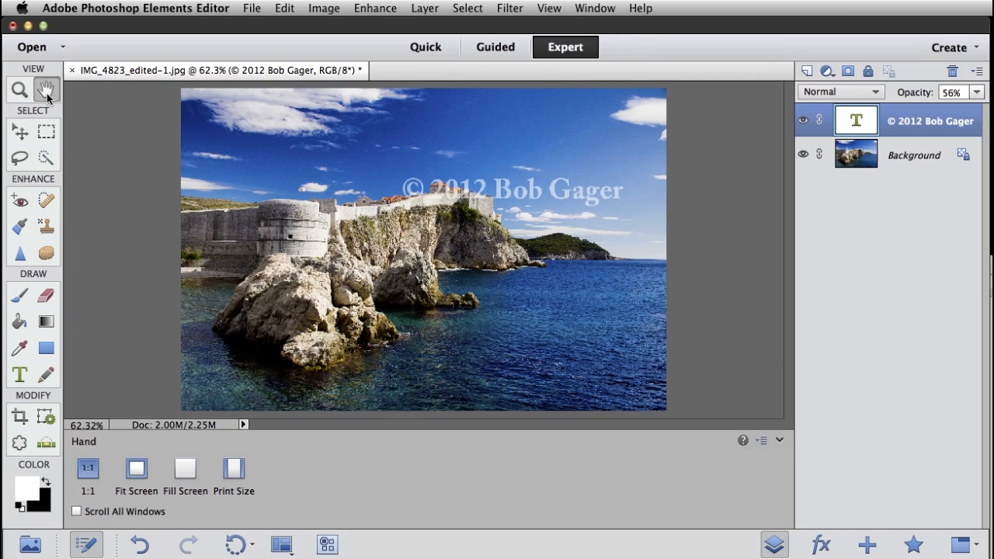
{"action": "left_click", "coordinate": [21, 133]}
{"action": "left_click_drag", "start_coordinate": [561, 199], "coordinate": [582, 162]}
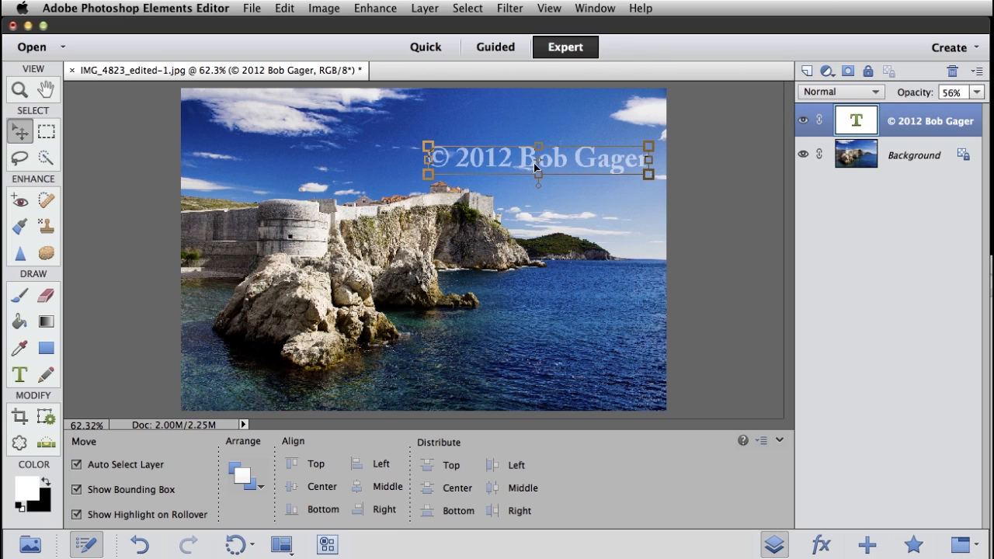
{"action": "left_click_drag", "start_coordinate": [524, 158], "coordinate": [514, 150]}
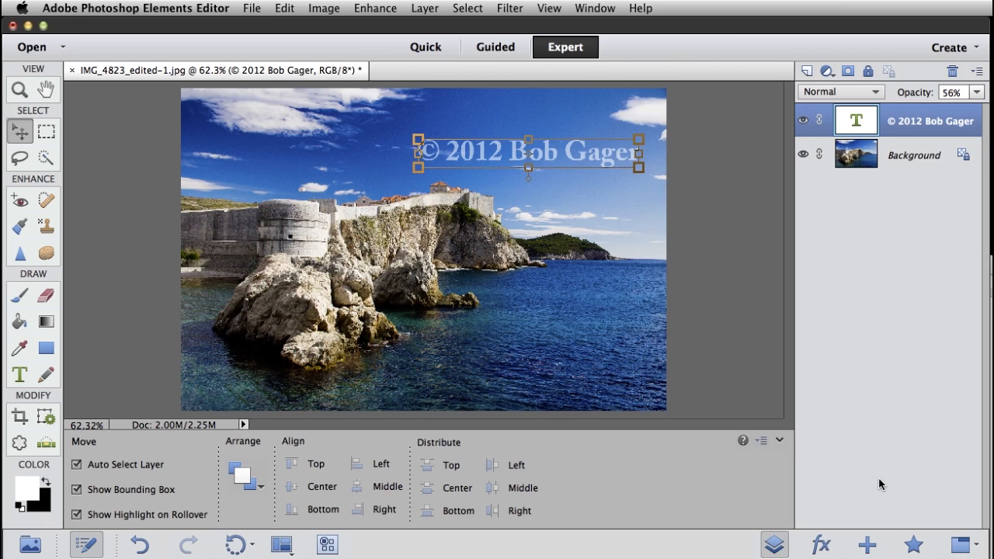
Apply the soft blue glow style from the Outer Glows collection to the copyright text.
{"action": "left_click", "coordinate": [821, 545]}
{"action": "left_click", "coordinate": [846, 93]}
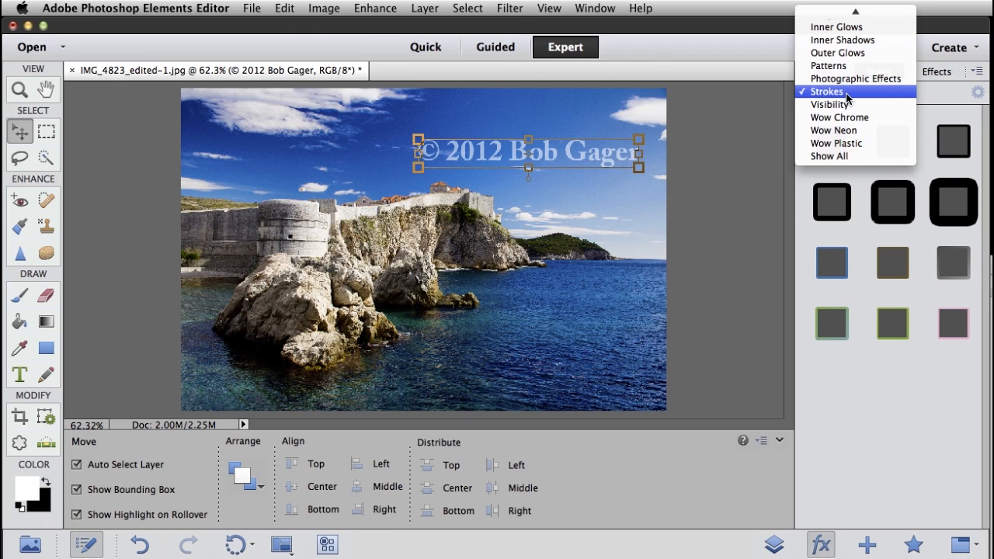
{"action": "mouse_move", "coordinate": [852, 7]}
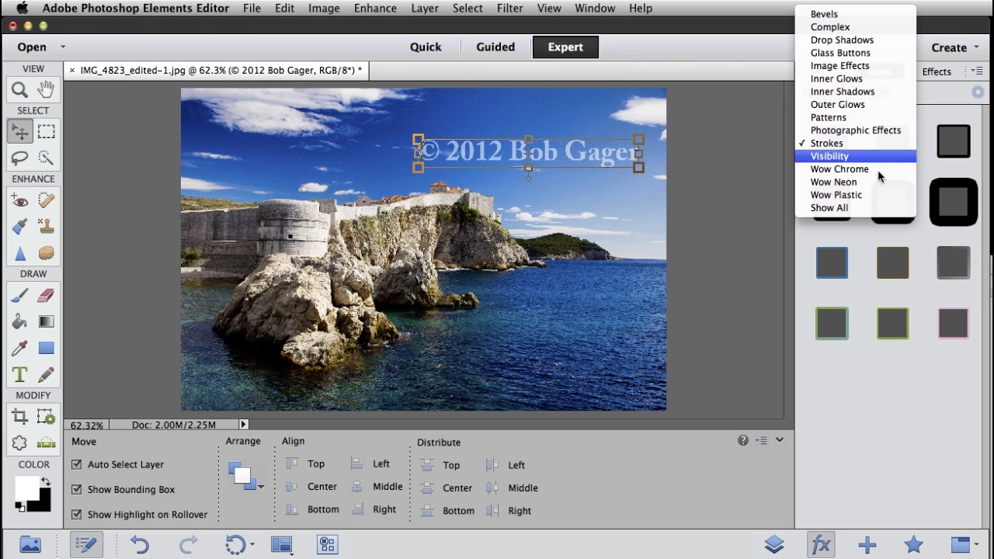
{"action": "left_click", "coordinate": [843, 109]}
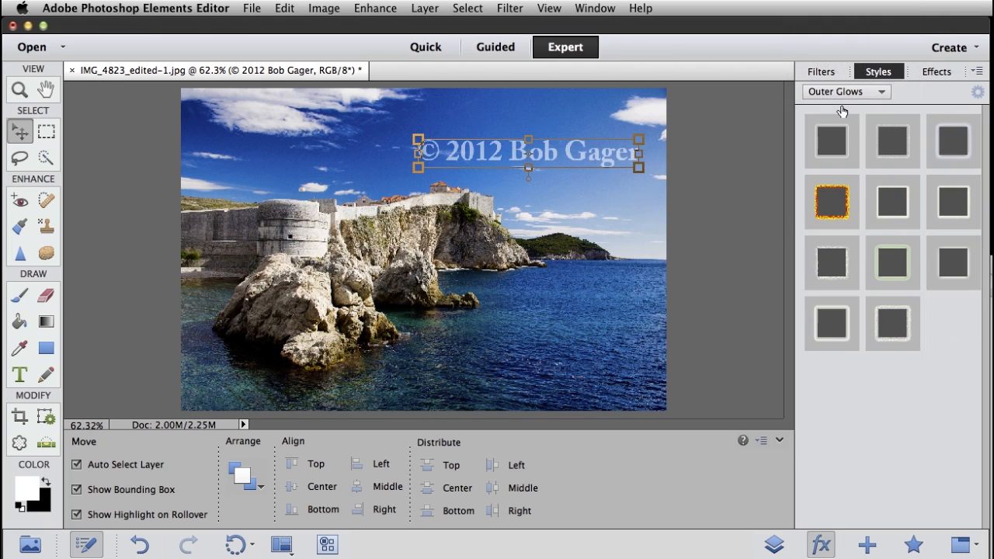
{"action": "left_click_drag", "start_coordinate": [954, 140], "coordinate": [569, 156]}
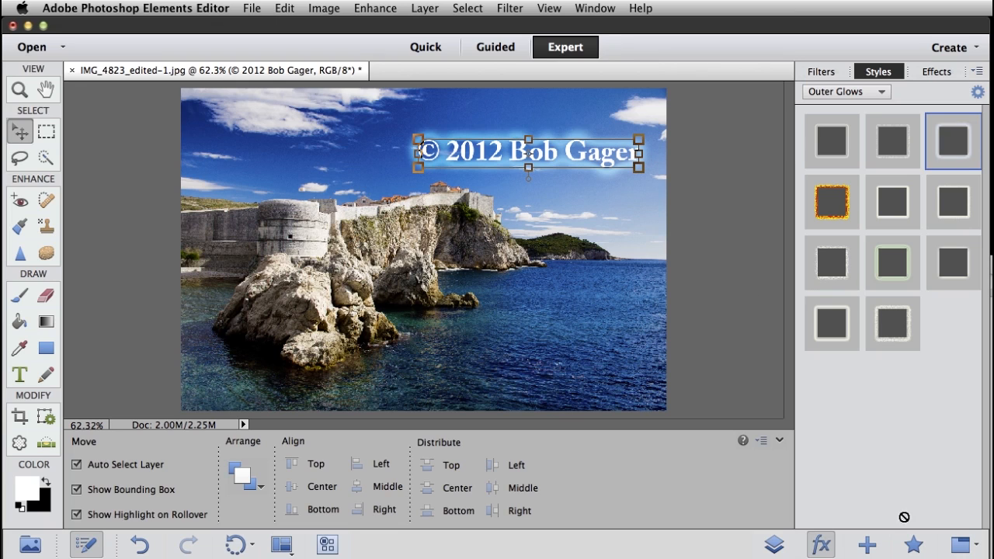
Open the copyright text layer's style settings and reduce the outer glow size to 13 px.
{"action": "left_click", "coordinate": [774, 544]}
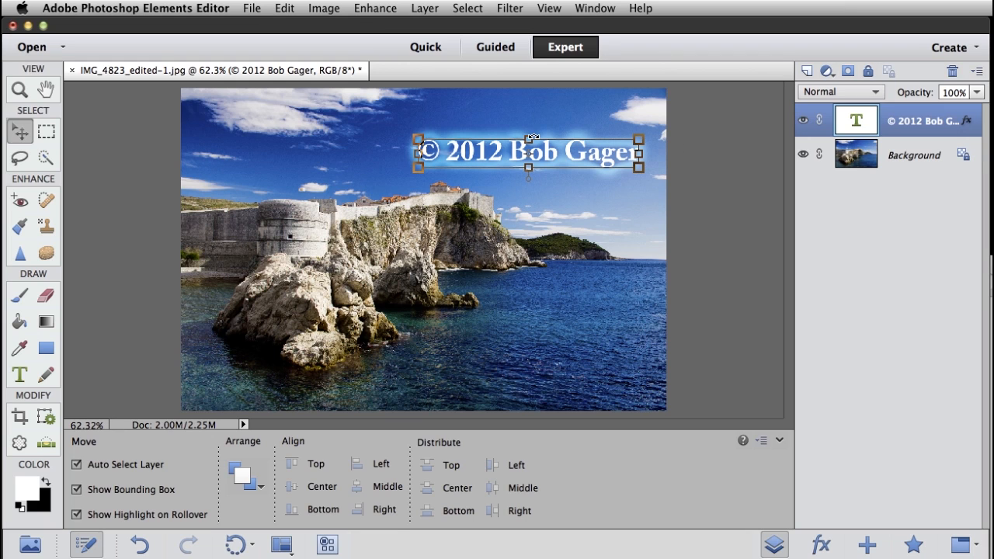
{"action": "double_click", "coordinate": [967, 120]}
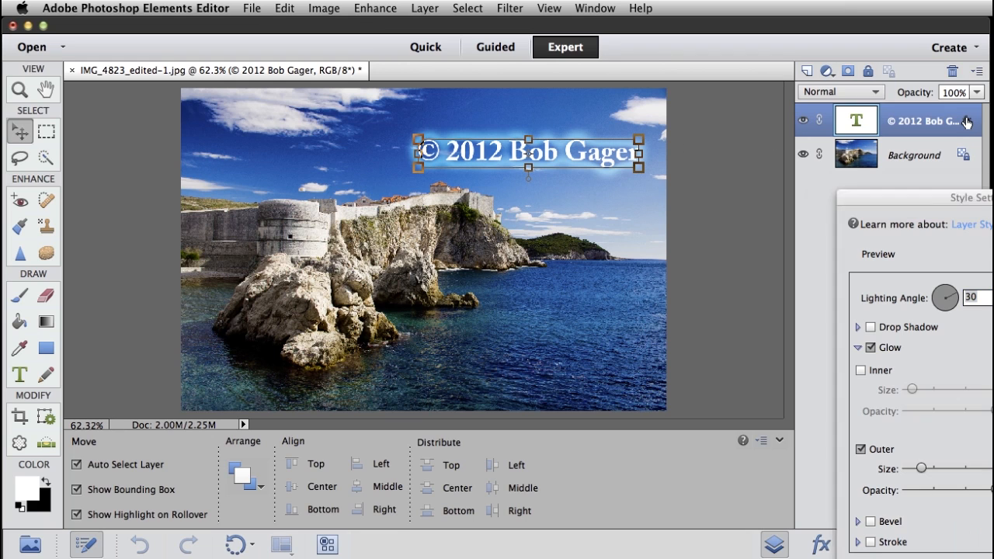
{"action": "left_click_drag", "start_coordinate": [945, 200], "coordinate": [696, 105]}
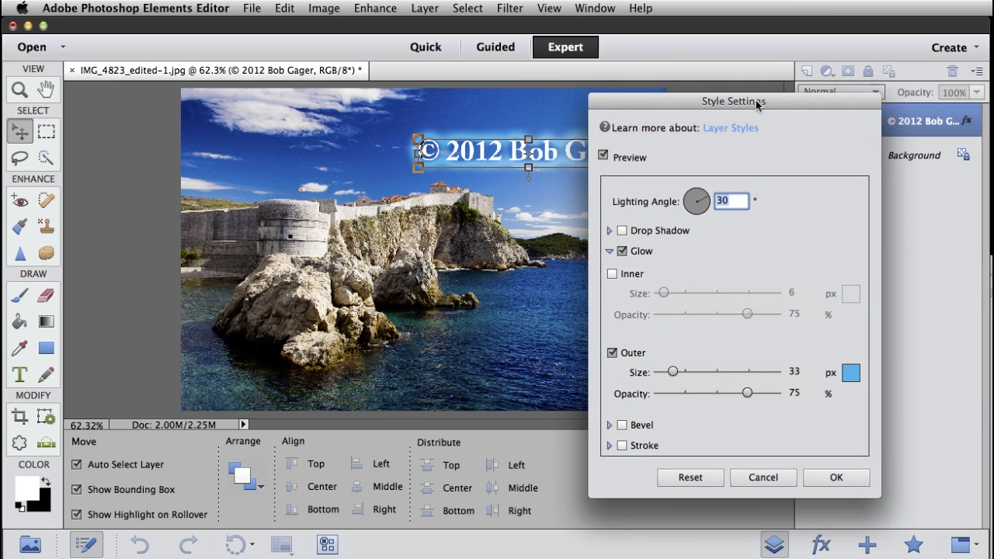
{"action": "left_click_drag", "start_coordinate": [757, 105], "coordinate": [822, 95]}
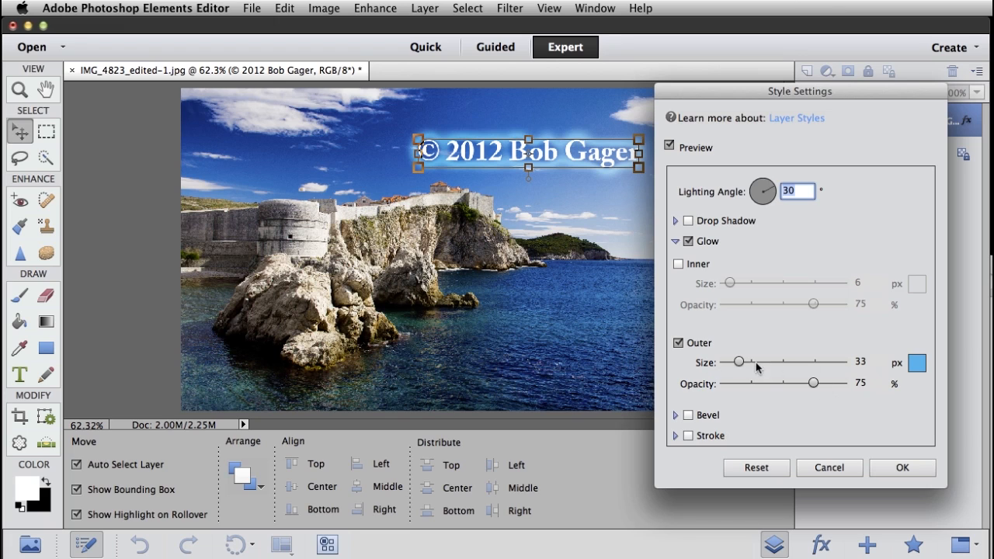
{"action": "left_click_drag", "start_coordinate": [739, 362], "coordinate": [734, 366]}
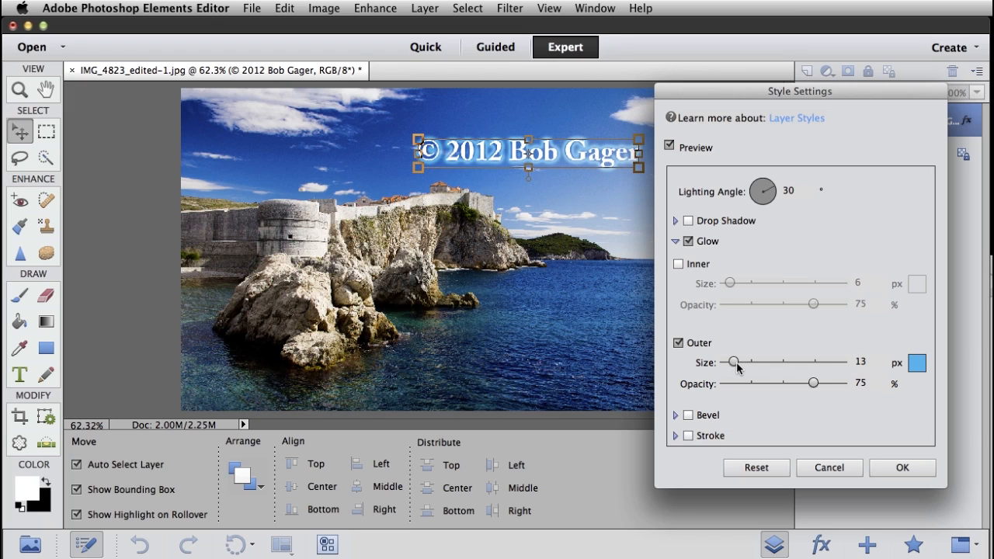
Add a black stroke of 1 px at 53% opacity to the copyright text and accept the style settings.
{"action": "left_click", "coordinate": [675, 436]}
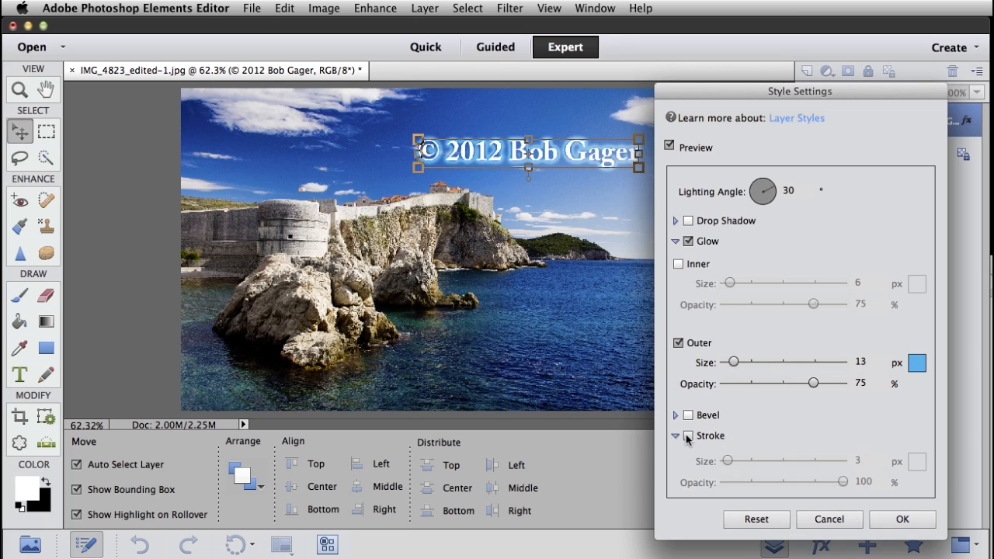
{"action": "left_click", "coordinate": [688, 437]}
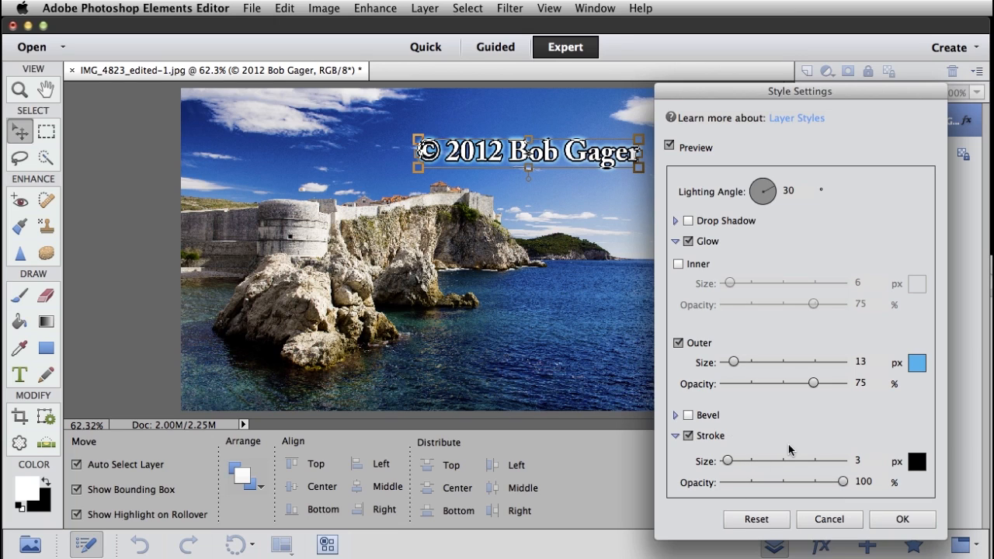
{"action": "left_click_drag", "start_coordinate": [729, 461], "coordinate": [726, 461]}
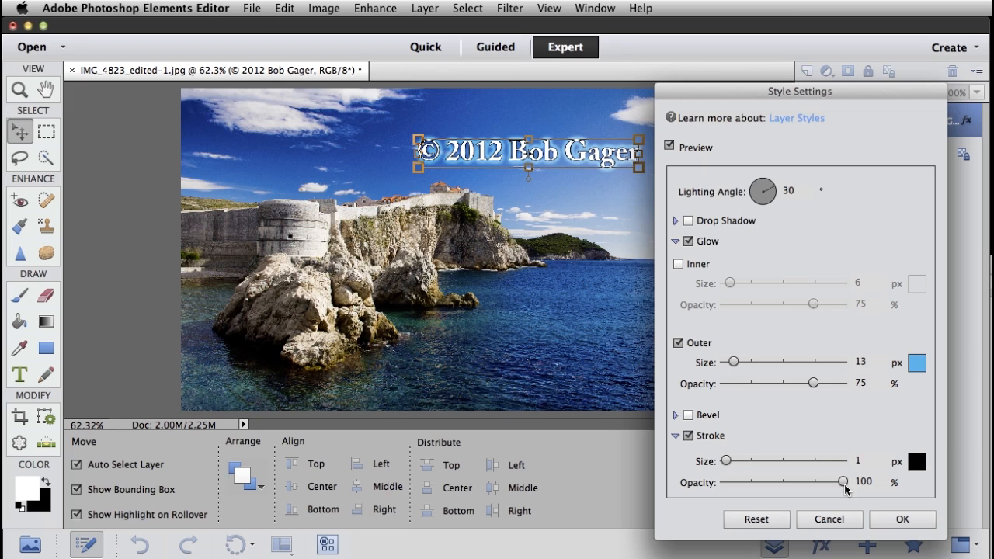
{"action": "left_click_drag", "start_coordinate": [843, 483], "coordinate": [787, 483]}
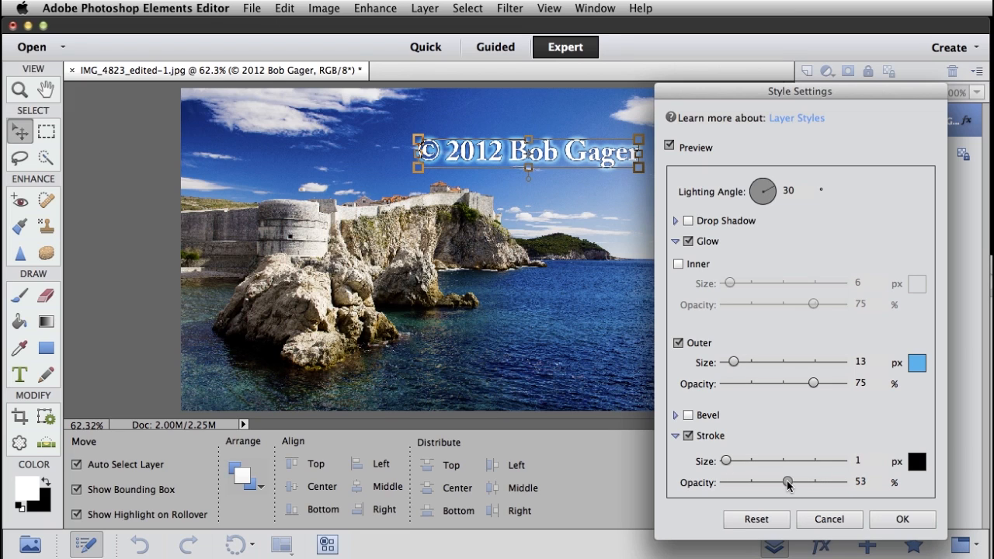
{"action": "left_click", "coordinate": [907, 521]}
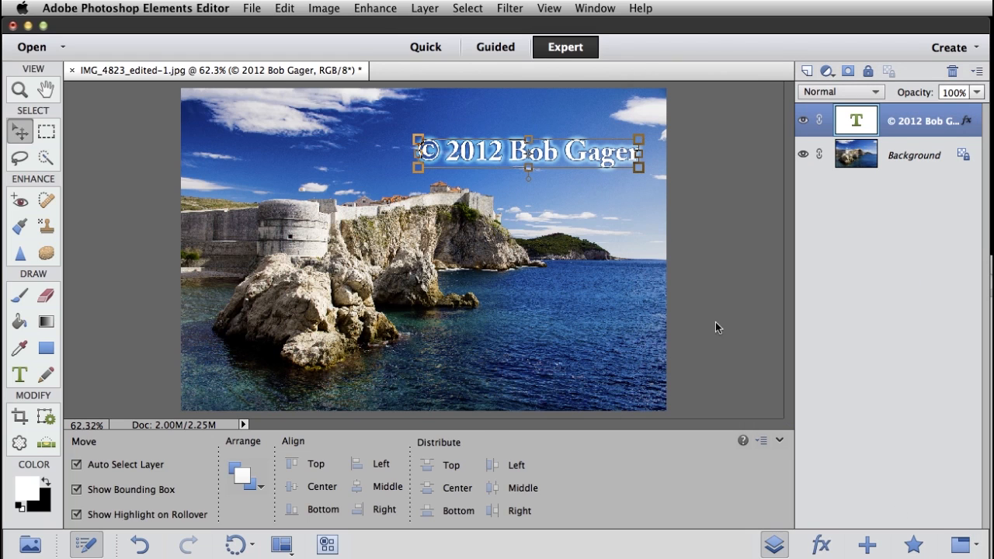
Check the styled copyright text at 100% and move it down over the fortress rooftops.
{"action": "left_click", "coordinate": [654, 341]}
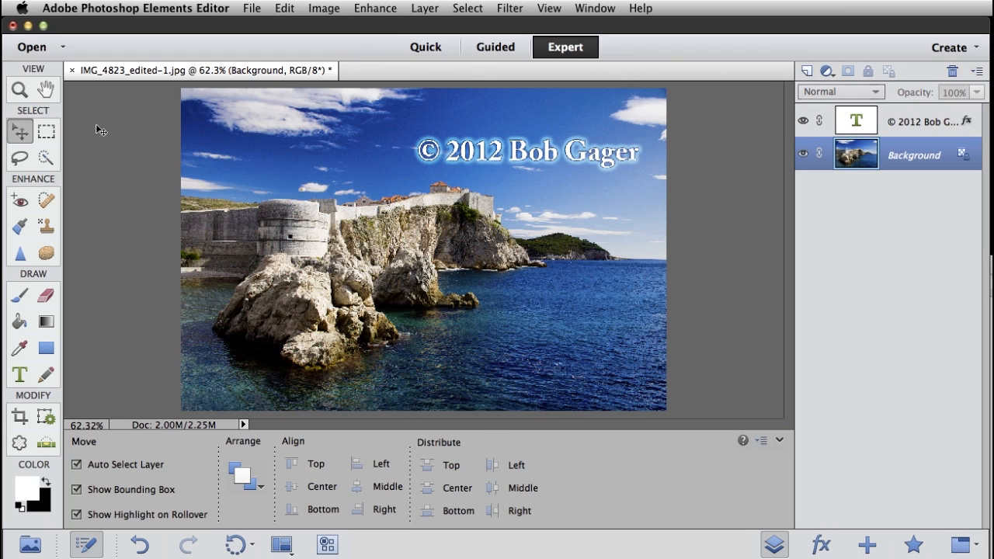
{"action": "left_click", "coordinate": [19, 91]}
{"action": "double_click", "coordinate": [19, 92]}
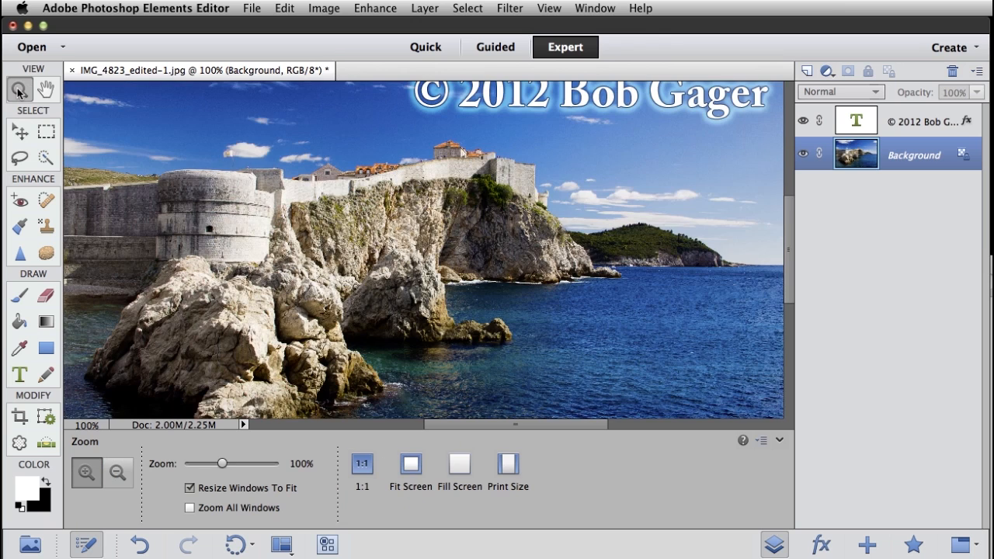
{"action": "scroll", "coordinate": [311, 205], "scroll_direction": "up", "scroll_amount": 5}
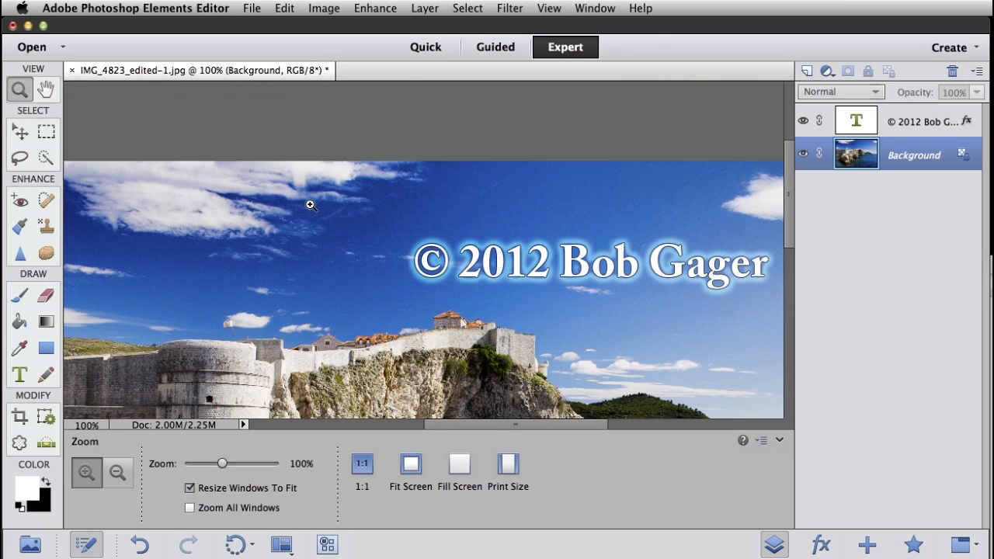
{"action": "scroll", "coordinate": [310, 205], "scroll_direction": "right", "scroll_amount": 5}
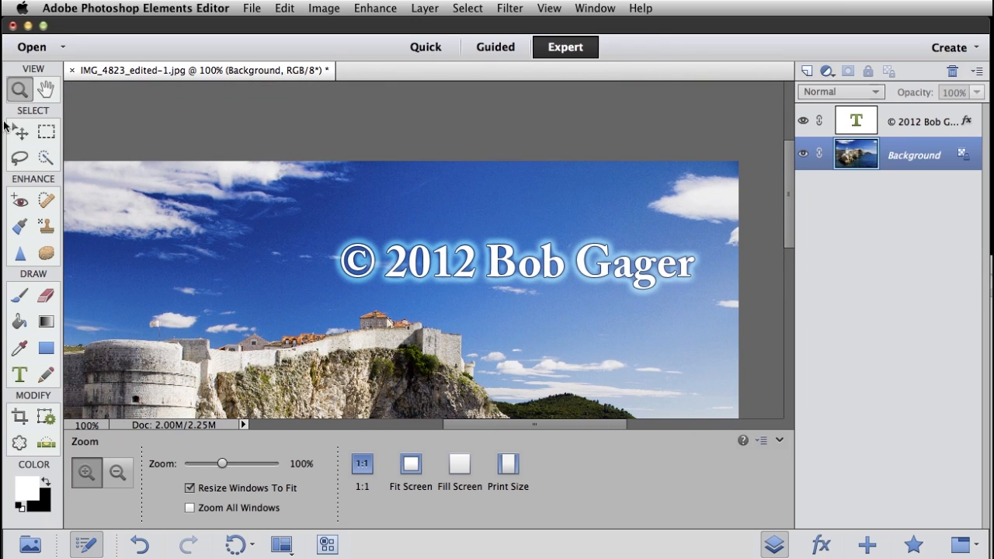
{"action": "left_click", "coordinate": [18, 133]}
{"action": "left_click_drag", "start_coordinate": [556, 263], "coordinate": [480, 334]}
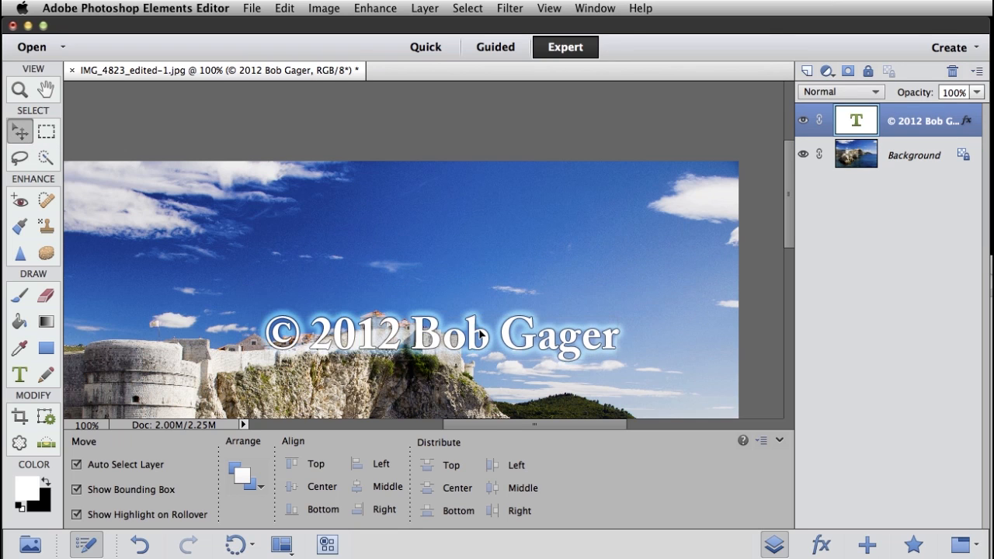
Scale the copyright text proportionally to about 206% so it spans the photo's width, keep it over the fortress skyline, and commit the transform.
{"action": "double_click", "coordinate": [46, 89]}
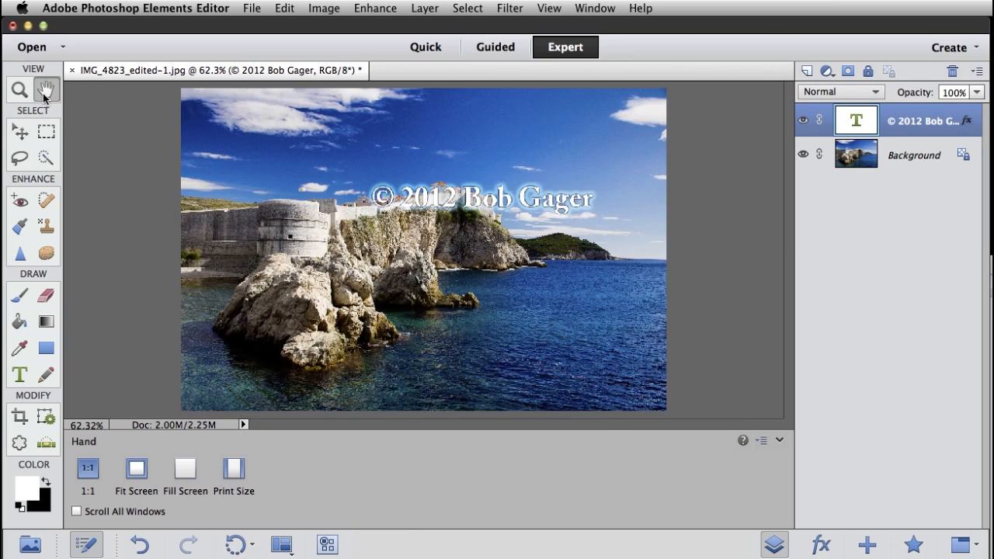
{"action": "left_click", "coordinate": [19, 133]}
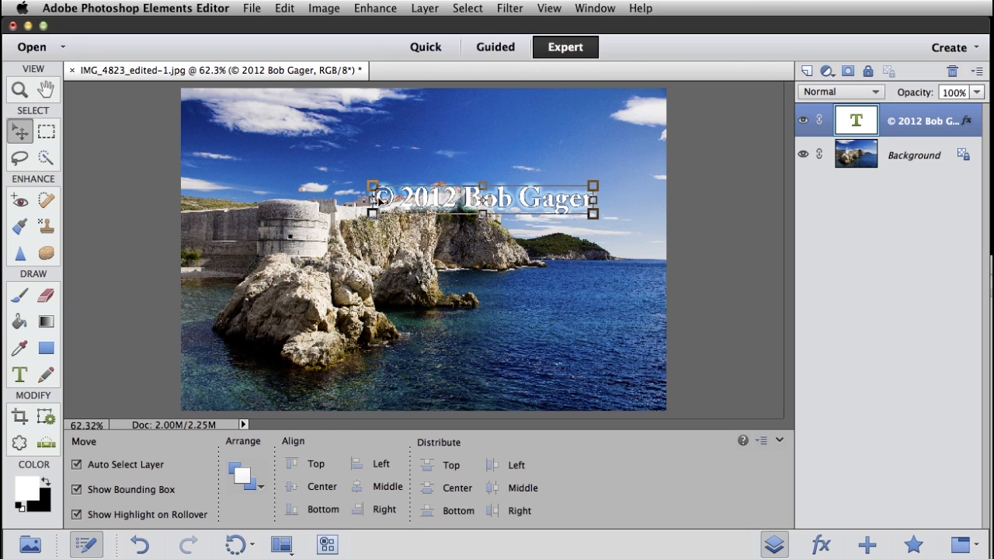
{"action": "left_click_drag", "start_coordinate": [372, 211], "coordinate": [195, 279]}
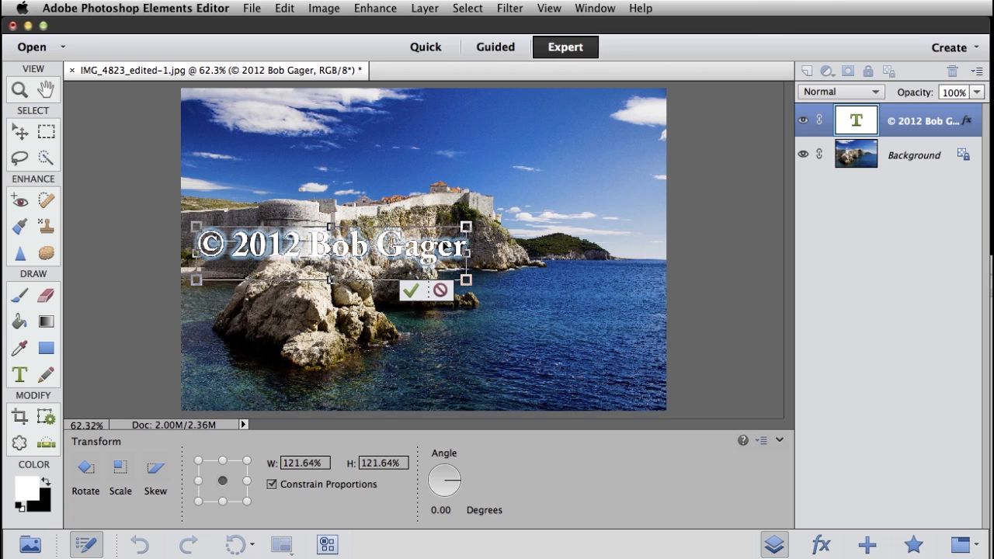
{"action": "left_click_drag", "start_coordinate": [465, 227], "coordinate": [652, 170]}
{"action": "left_click_drag", "start_coordinate": [528, 206], "coordinate": [528, 191]}
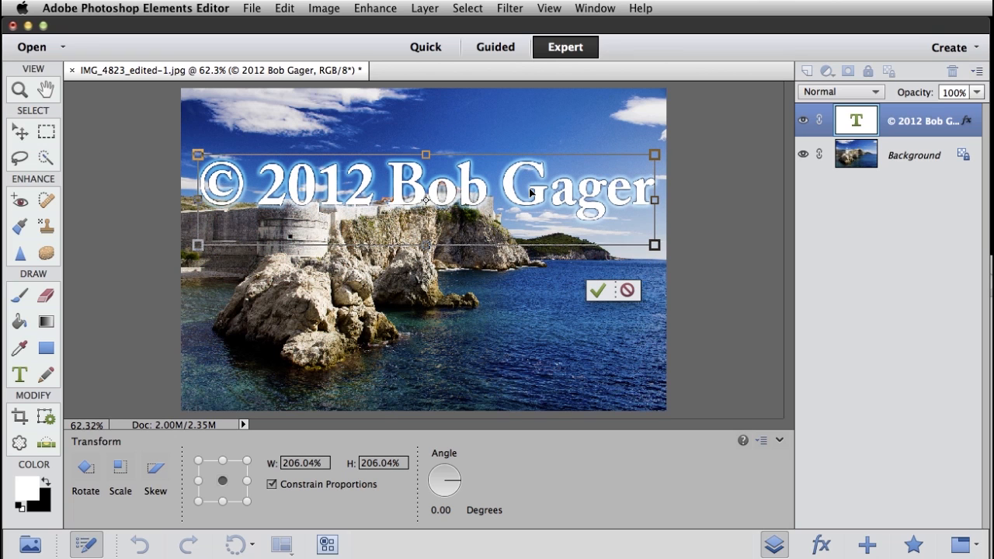
{"action": "left_click", "coordinate": [598, 256]}
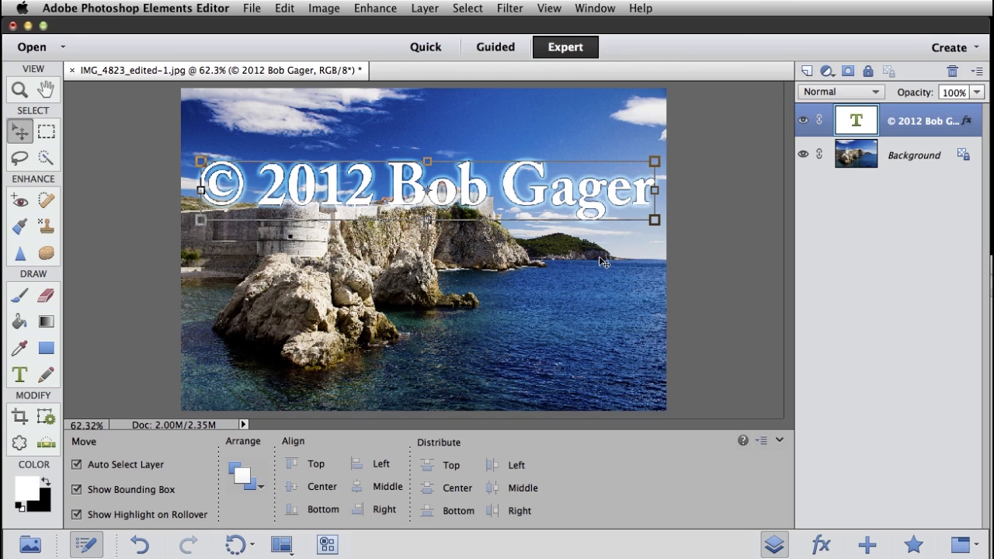
Examine the edges, glow and stroke of the enlarged copyright text at 100% zoom.
{"action": "left_click", "coordinate": [603, 262]}
{"action": "left_click", "coordinate": [20, 91]}
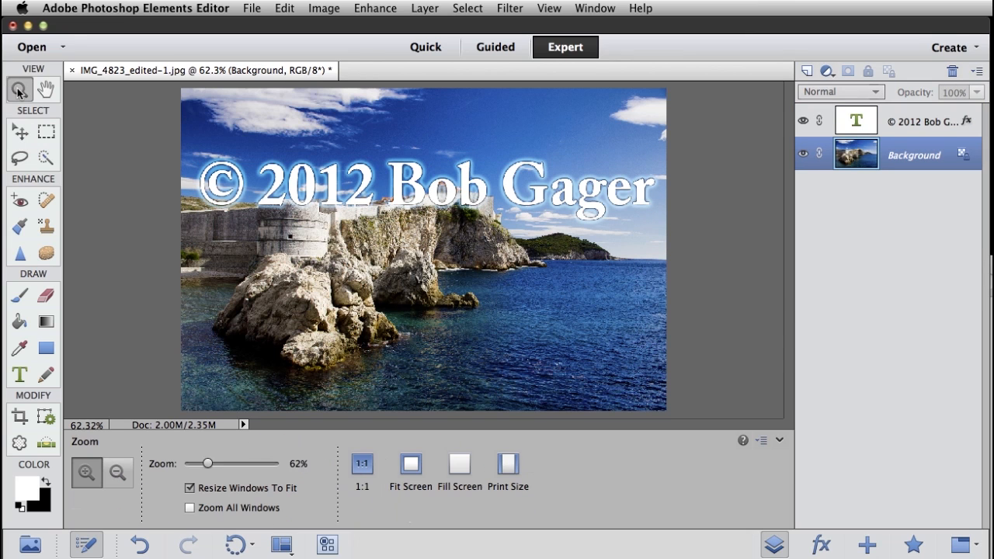
{"action": "double_click", "coordinate": [19, 91]}
{"action": "scroll", "coordinate": [326, 239], "scroll_direction": "up", "scroll_amount": 3}
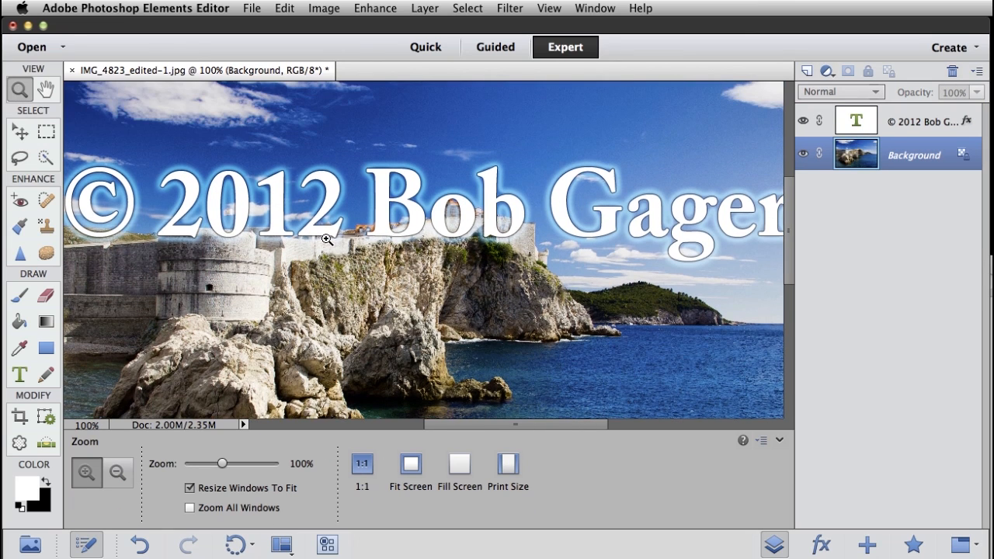
{"action": "scroll", "coordinate": [326, 239], "scroll_direction": "right", "scroll_amount": 3}
{"action": "scroll", "coordinate": [326, 239], "scroll_direction": "left", "scroll_amount": 4}
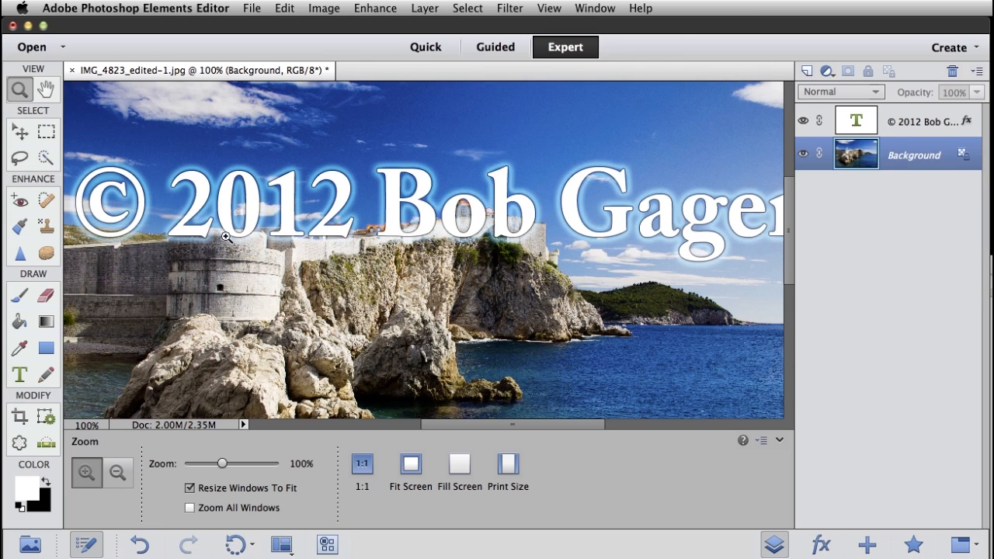
Move the enlarged copyright text down over the water along the photo's lower edge.
{"action": "double_click", "coordinate": [47, 91]}
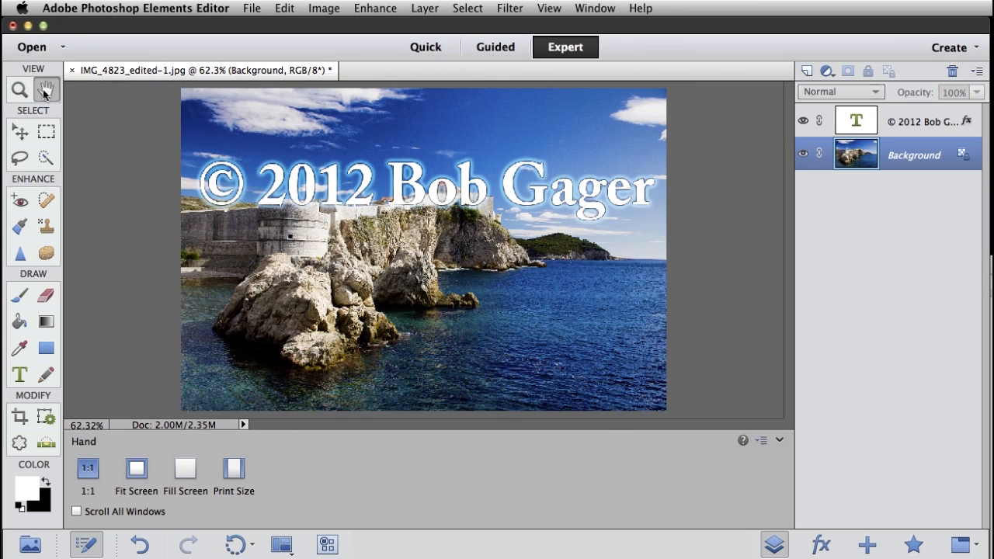
{"action": "left_click", "coordinate": [20, 132]}
{"action": "left_click_drag", "start_coordinate": [470, 186], "coordinate": [461, 364]}
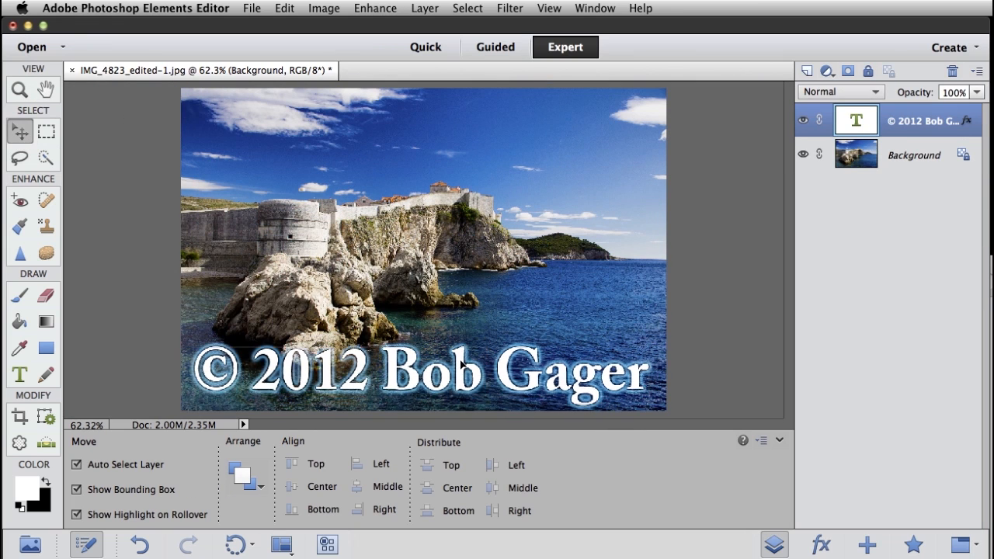
Open Copyright_Symbol.psd from the watermark folder and deselect its symbol layer to view it on the transparent background.
{"action": "left_click", "coordinate": [721, 259]}
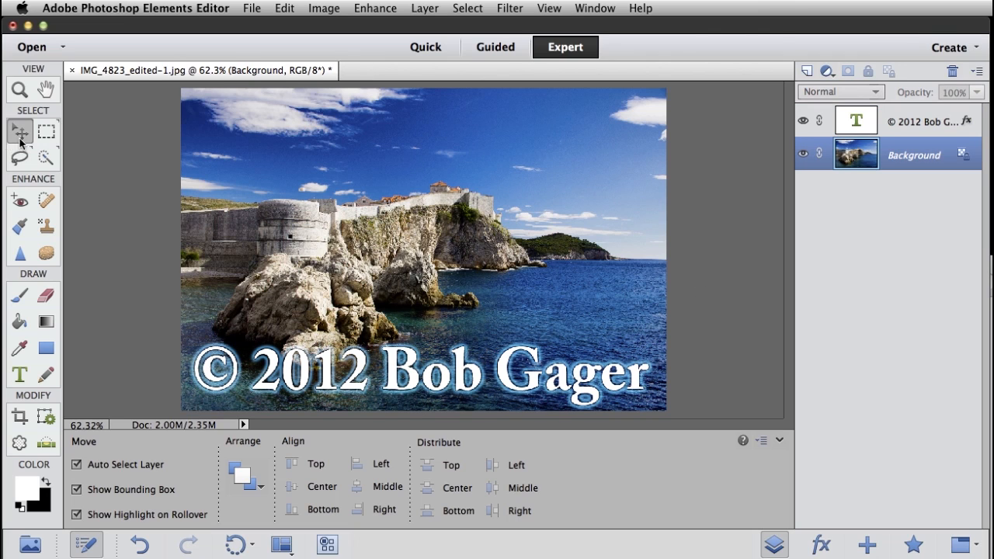
{"action": "left_click", "coordinate": [253, 9]}
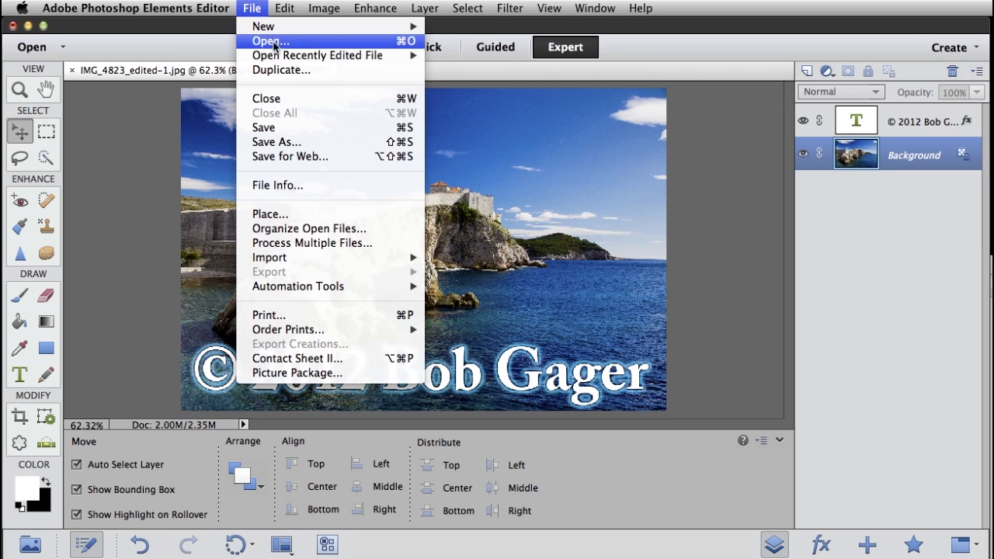
{"action": "left_click", "coordinate": [273, 41]}
{"action": "left_click_drag", "start_coordinate": [737, 192], "coordinate": [160, 57]}
{"action": "left_click", "coordinate": [315, 80]}
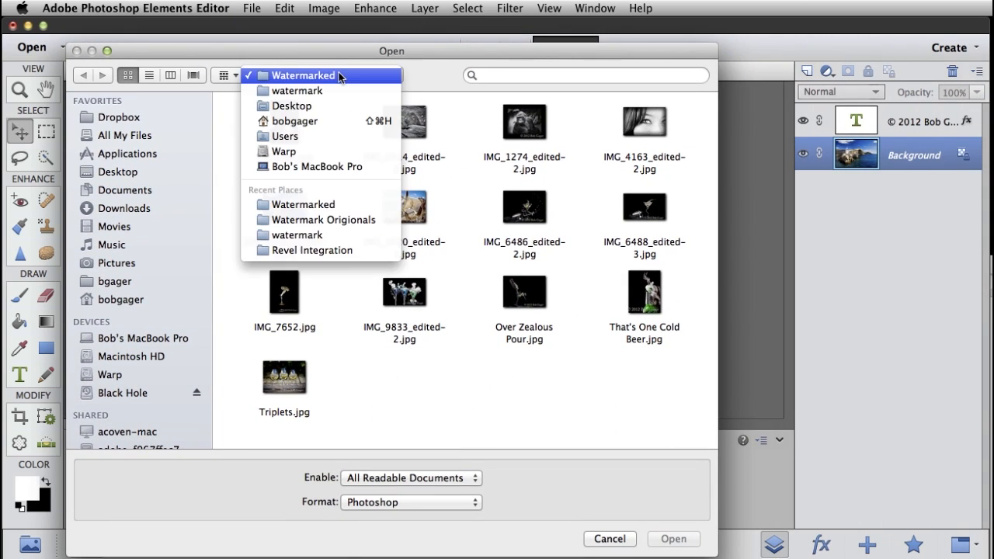
{"action": "left_click", "coordinate": [318, 96]}
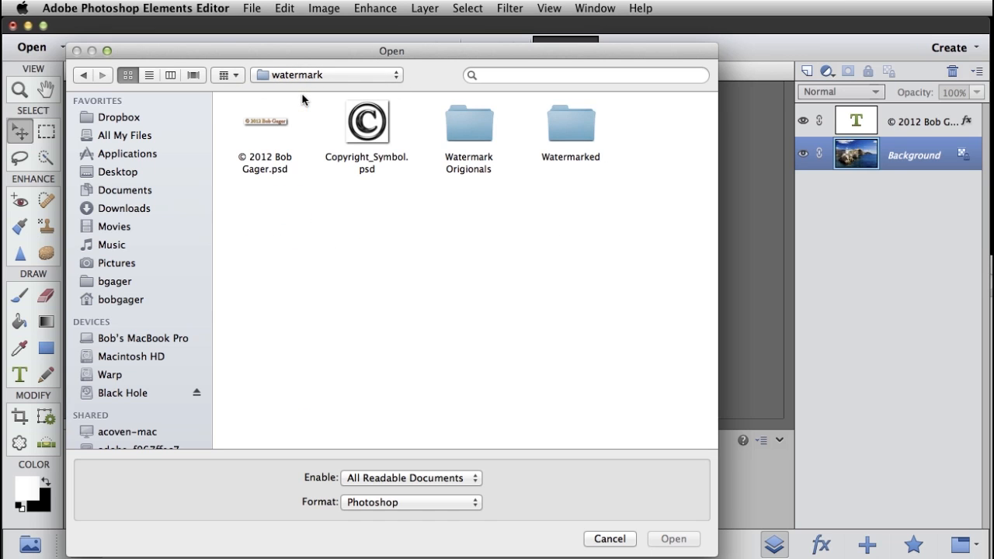
{"action": "left_click", "coordinate": [362, 124]}
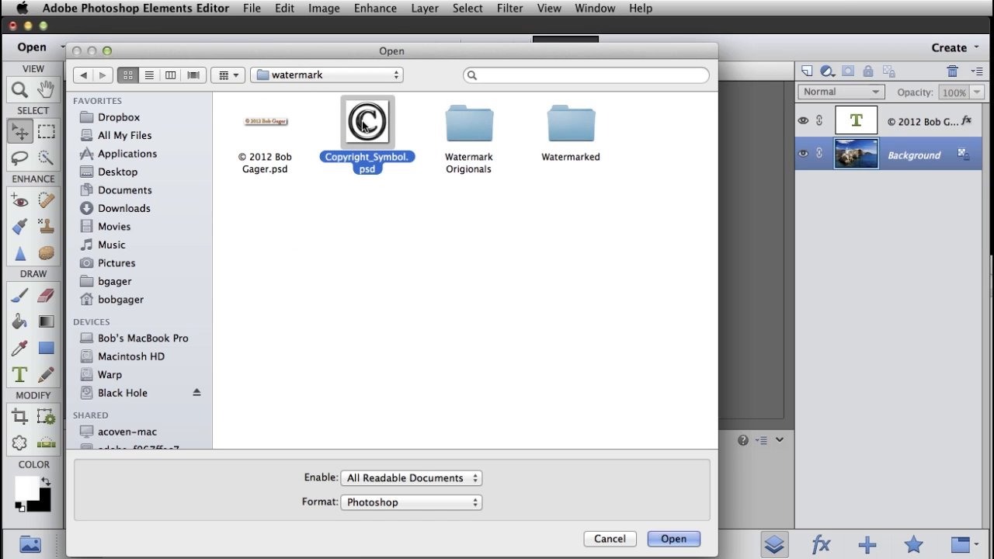
{"action": "double_click", "coordinate": [370, 118]}
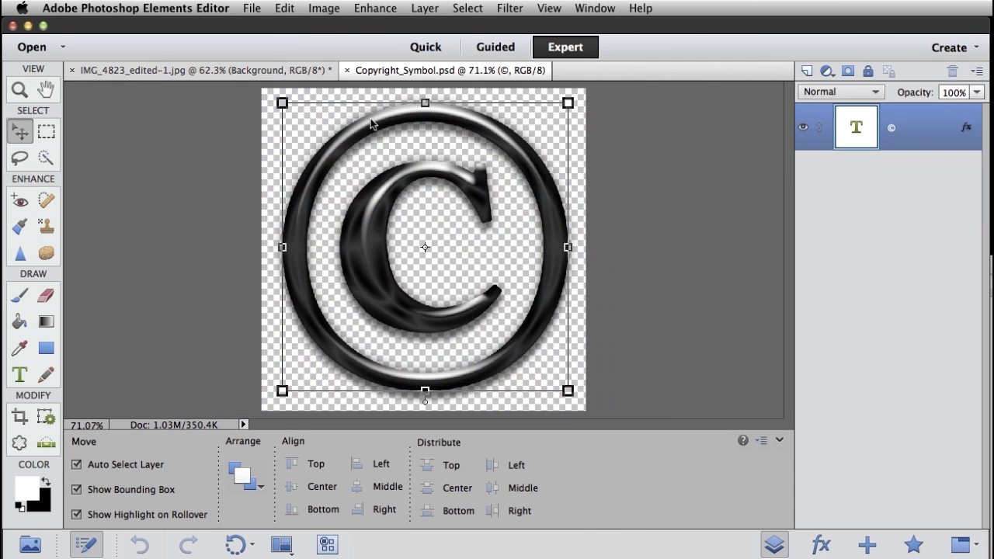
{"action": "left_click", "coordinate": [589, 134]}
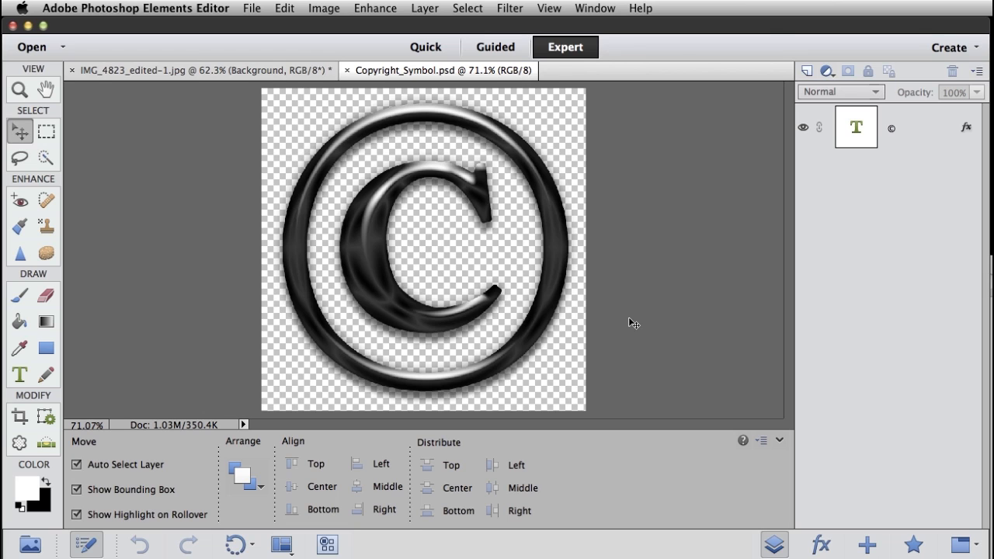
Return to the IMG_4823_edited-1.jpg photo and place Copyright_Symbol.psd into it as a new layer.
{"action": "left_click", "coordinate": [140, 71]}
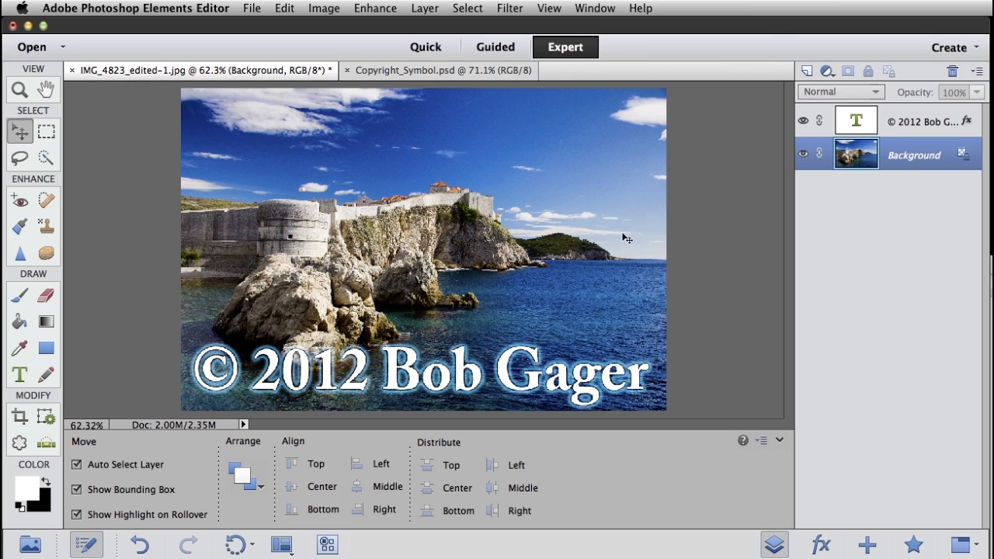
{"action": "left_click", "coordinate": [250, 10]}
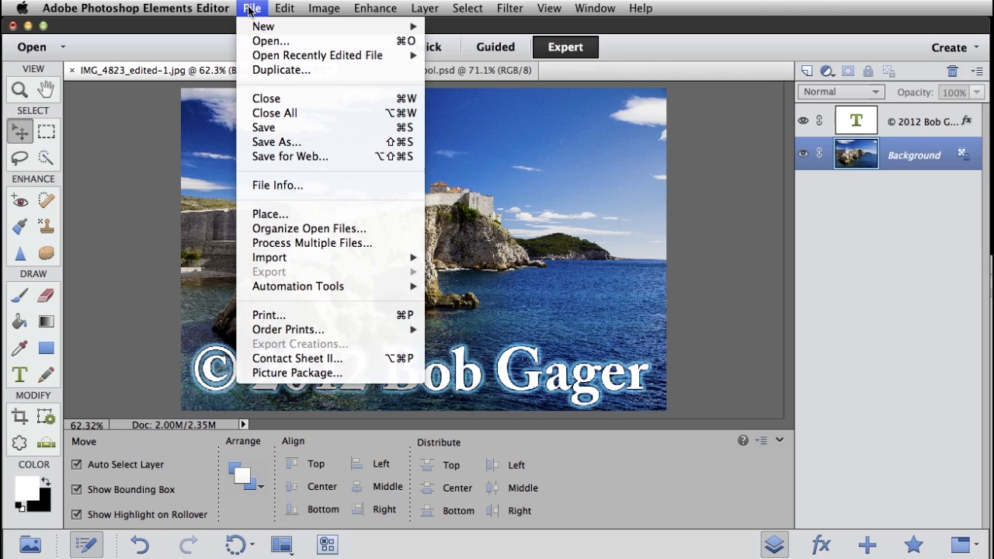
{"action": "left_click", "coordinate": [298, 216]}
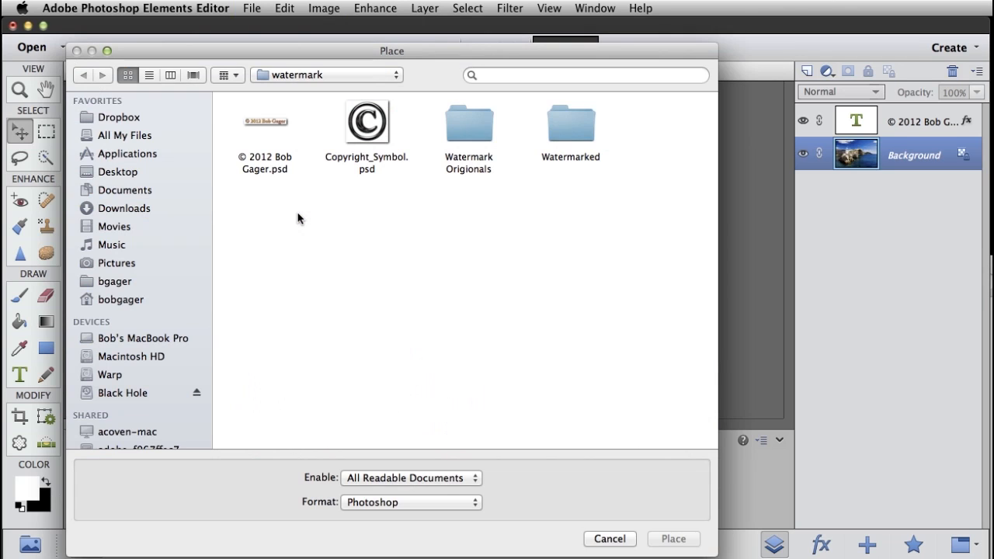
{"action": "double_click", "coordinate": [366, 122]}
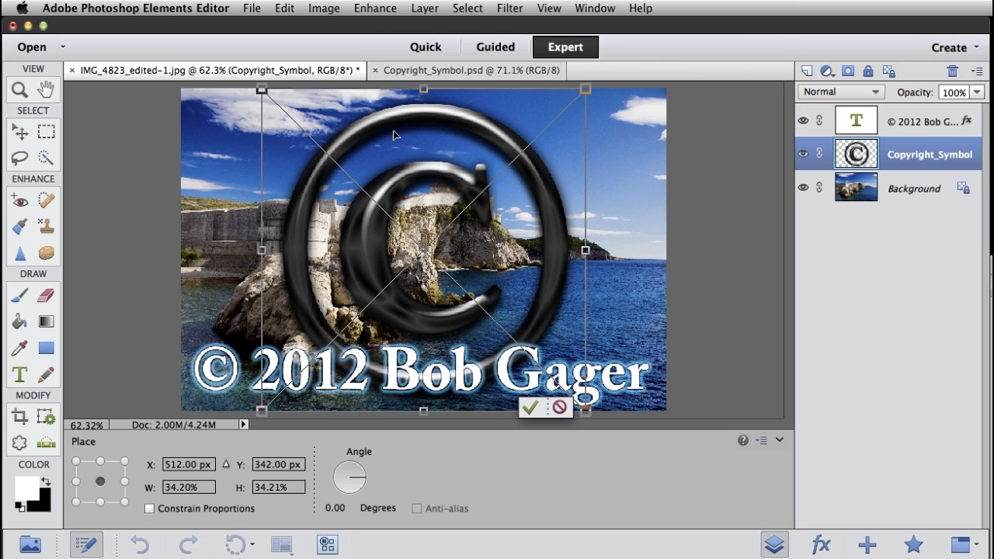
Scale the placed copyright symbol to about 13.6%, move it into the sky at the photo's upper right, and commit the placement.
{"action": "left_click_drag", "start_coordinate": [263, 91], "coordinate": [417, 246]}
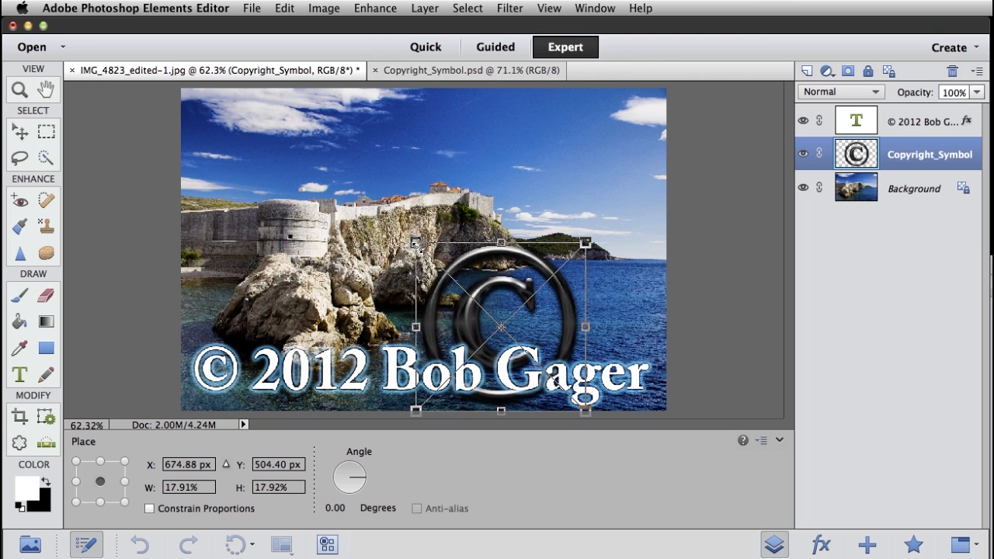
{"action": "left_click_drag", "start_coordinate": [463, 317], "coordinate": [539, 186]}
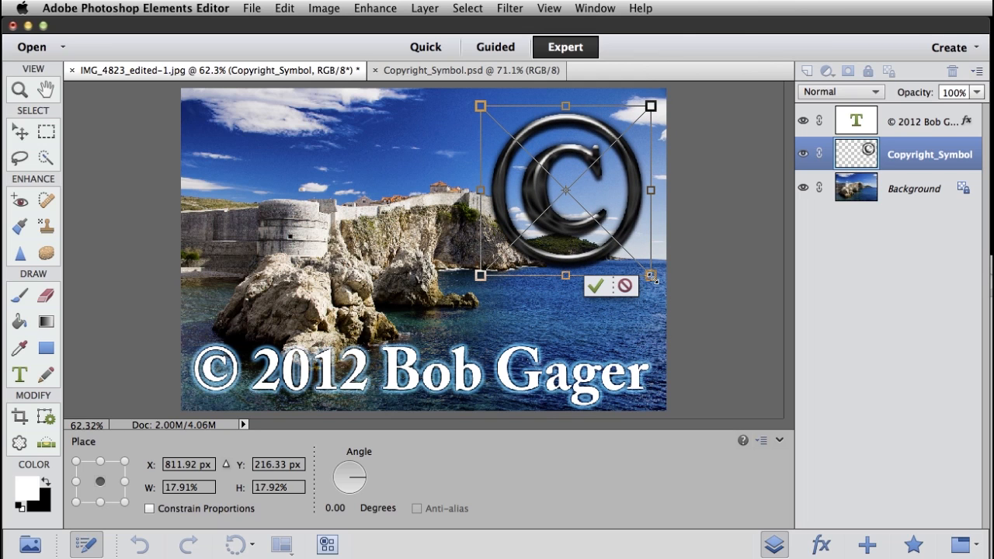
{"action": "left_click_drag", "start_coordinate": [653, 278], "coordinate": [606, 232]}
{"action": "left_click_drag", "start_coordinate": [556, 209], "coordinate": [599, 202]}
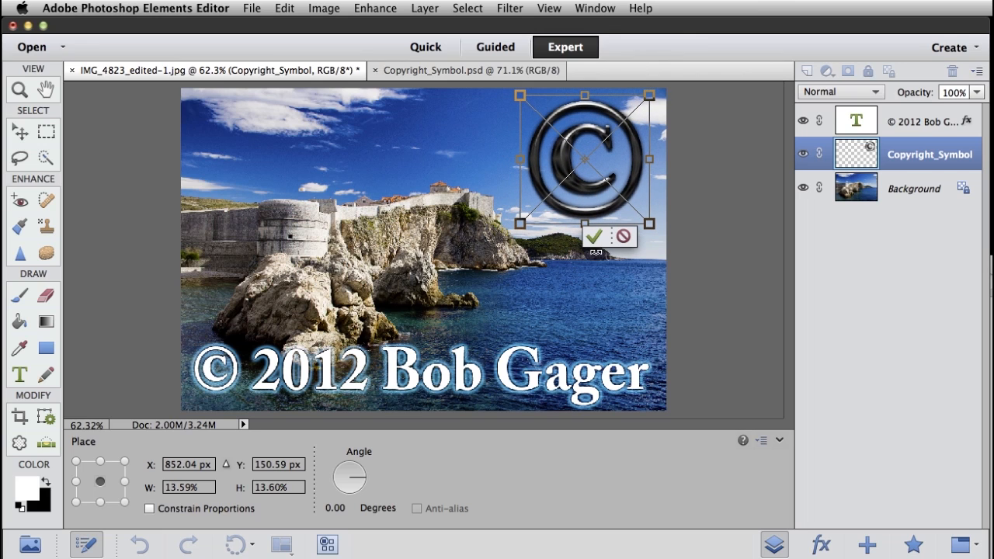
{"action": "left_click", "coordinate": [593, 236]}
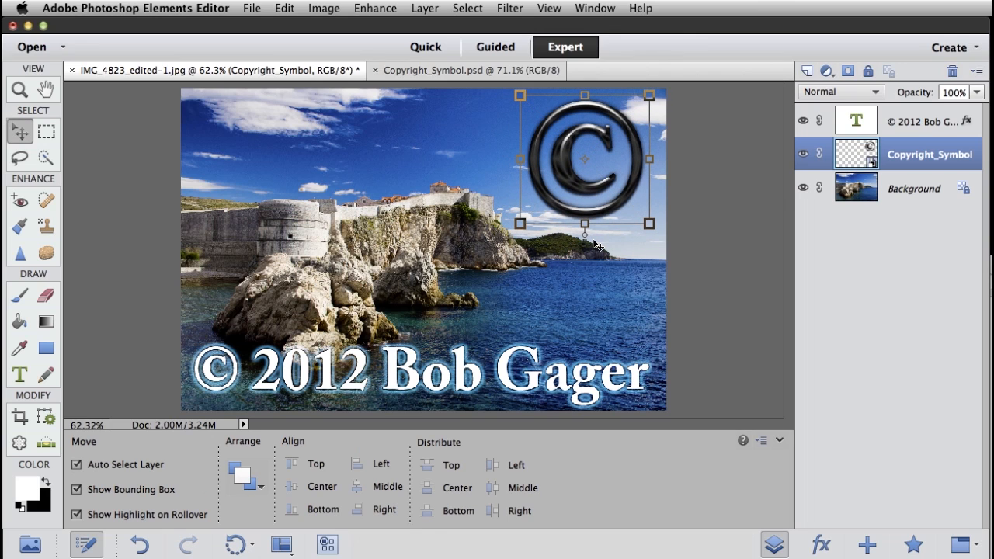
{"action": "left_click", "coordinate": [593, 245]}
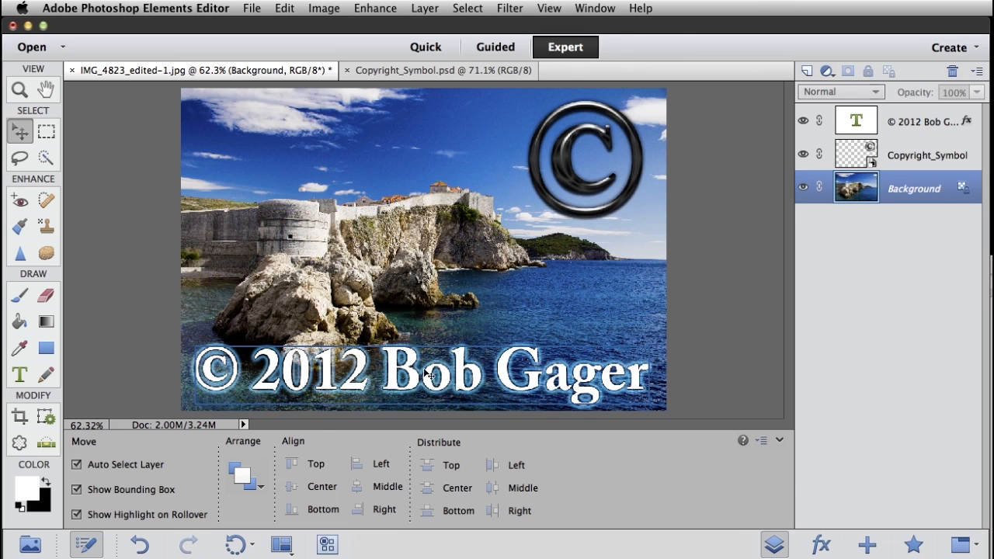
Lower the copyright text layer's opacity to 51% and the Copyright_Symbol layer's opacity to 28%.
{"action": "left_click", "coordinate": [394, 376]}
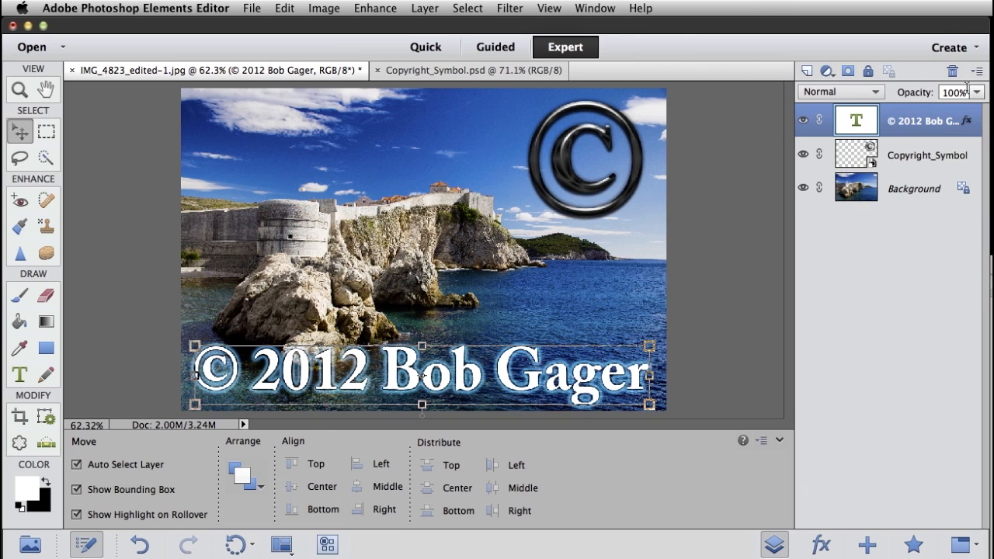
{"action": "left_click_drag", "start_coordinate": [924, 95], "coordinate": [878, 94]}
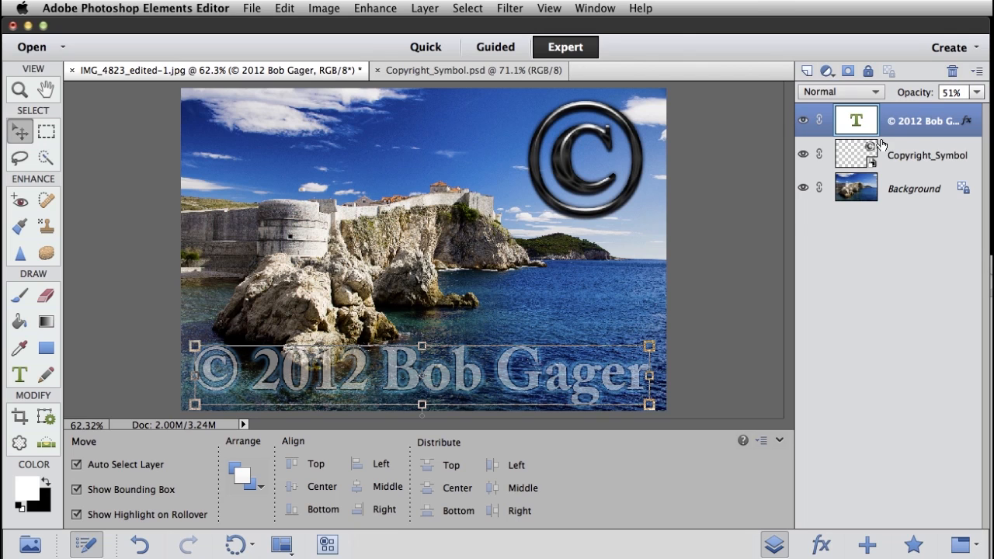
{"action": "left_click", "coordinate": [551, 201]}
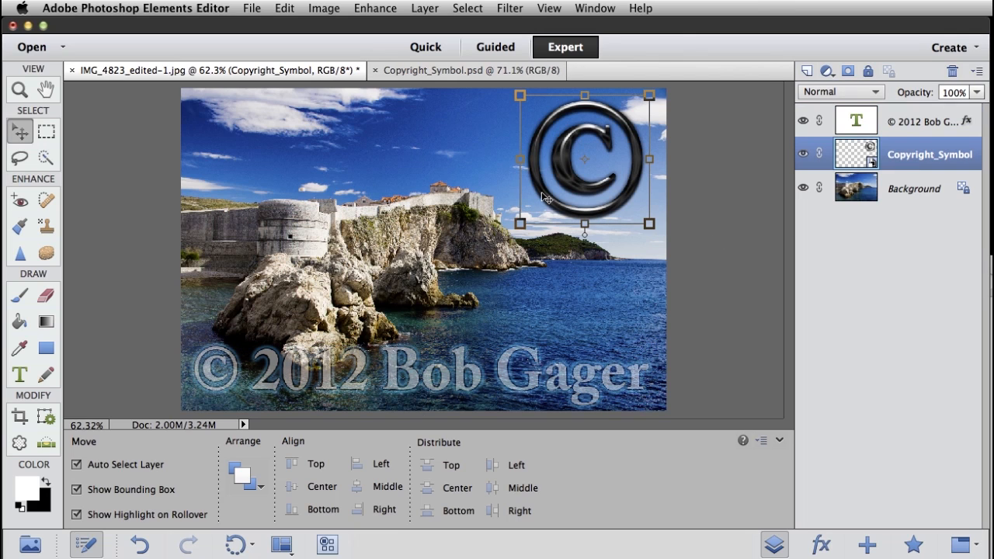
{"action": "left_click_drag", "start_coordinate": [921, 95], "coordinate": [852, 108]}
Move the copyright symbol over the central cliffs, enlarge it to about 181% width and 166% height, and centre it over the fortress.
{"action": "left_click_drag", "start_coordinate": [613, 131], "coordinate": [594, 113]}
{"action": "left_click", "coordinate": [568, 307]}
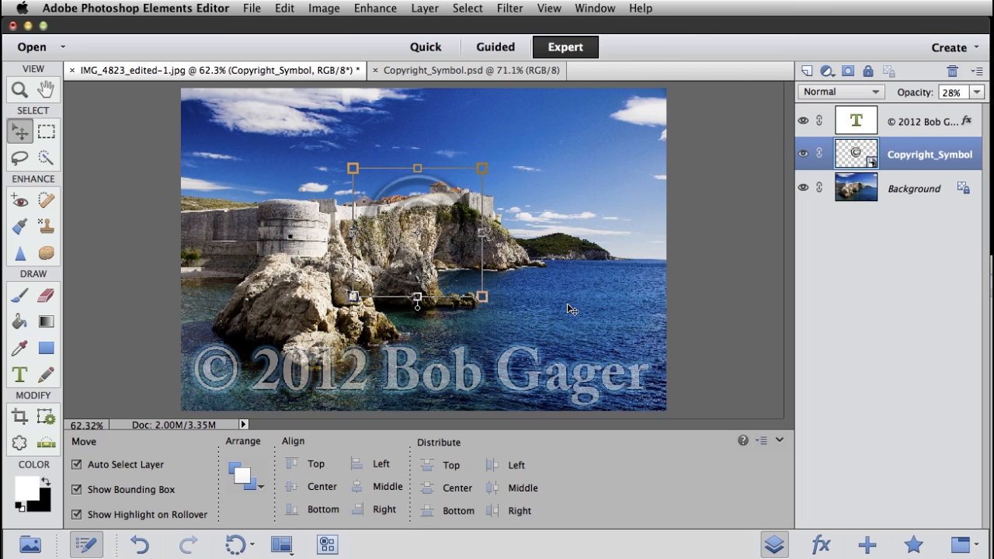
{"action": "left_click_drag", "start_coordinate": [482, 166], "coordinate": [586, 103]}
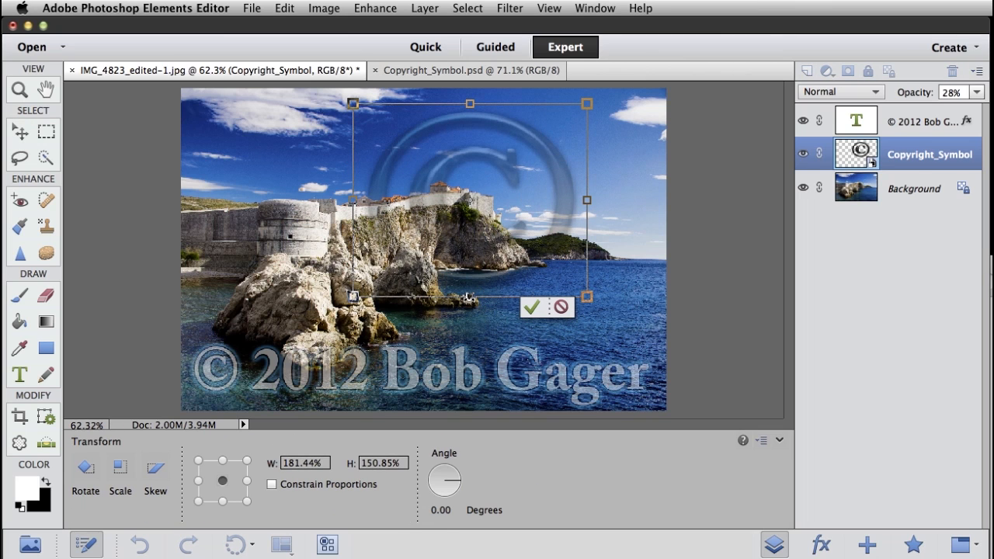
{"action": "left_click_drag", "start_coordinate": [470, 297], "coordinate": [469, 317]}
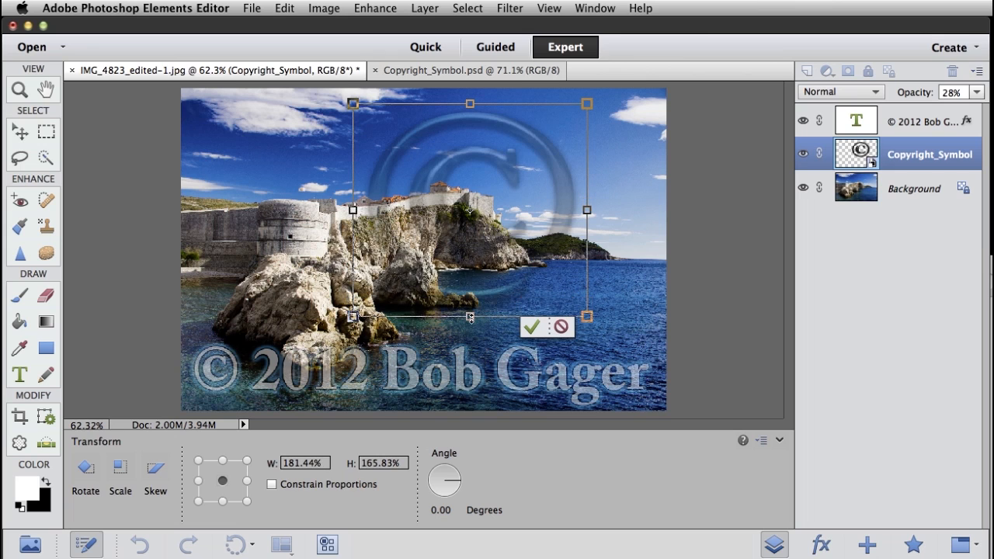
{"action": "left_click", "coordinate": [532, 327]}
{"action": "left_click_drag", "start_coordinate": [503, 170], "coordinate": [440, 184]}
{"action": "left_click", "coordinate": [662, 234]}
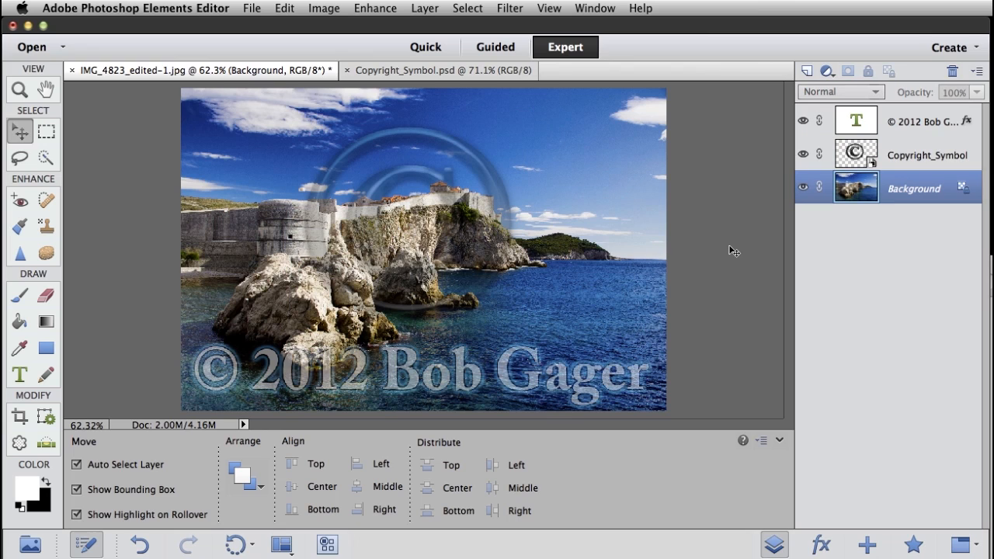
{"action": "left_click", "coordinate": [859, 159]}
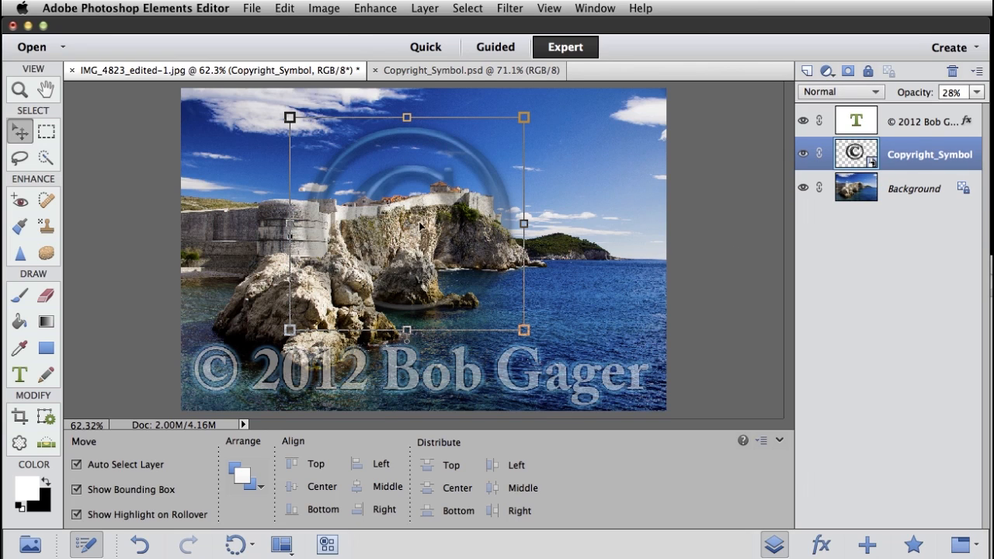
{"action": "left_click", "coordinate": [643, 247]}
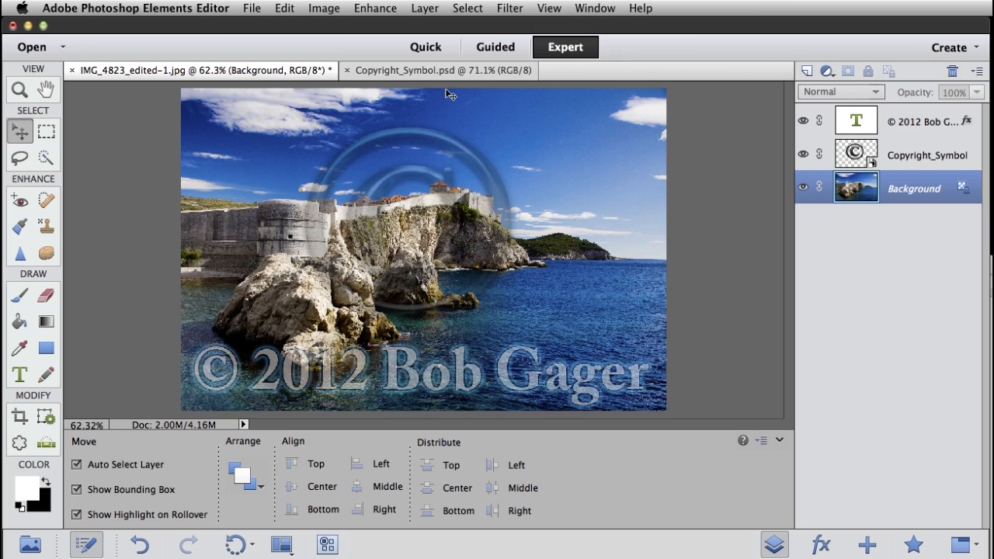
Create a new blank file of 1000 × 1000 pixels at 100 pixels/inch with transparent background contents.
{"action": "left_click", "coordinate": [246, 8]}
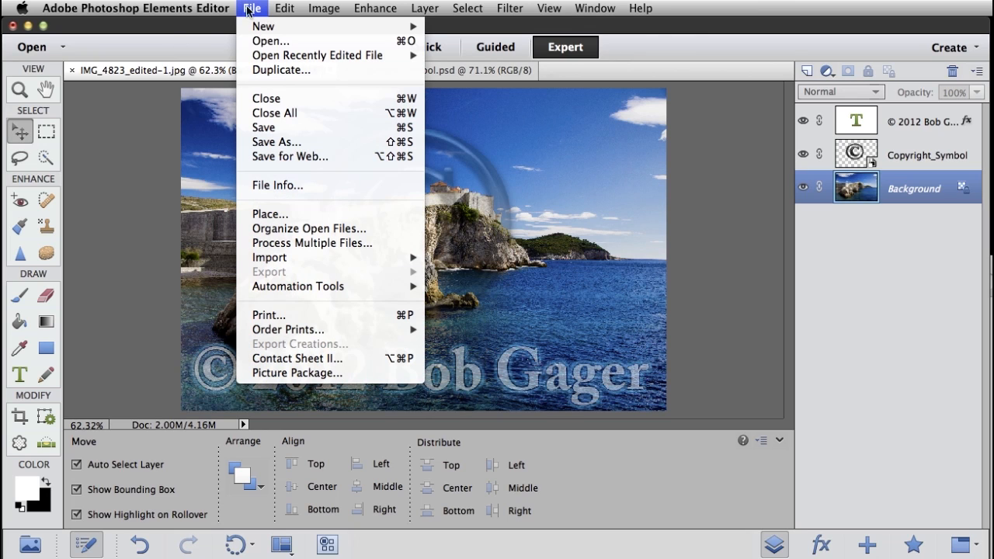
{"action": "mouse_move", "coordinate": [268, 27]}
{"action": "left_click", "coordinate": [469, 31]}
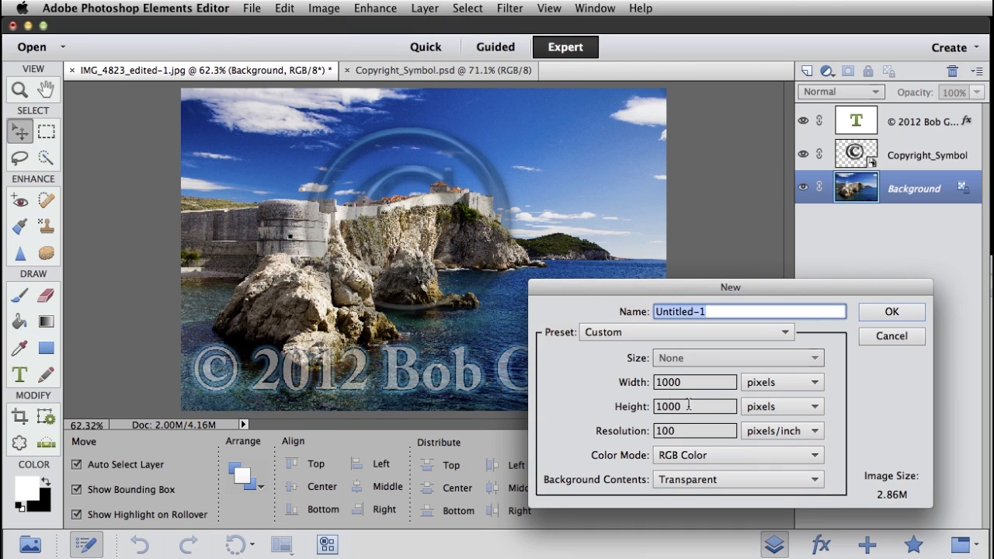
{"action": "left_click", "coordinate": [890, 312]}
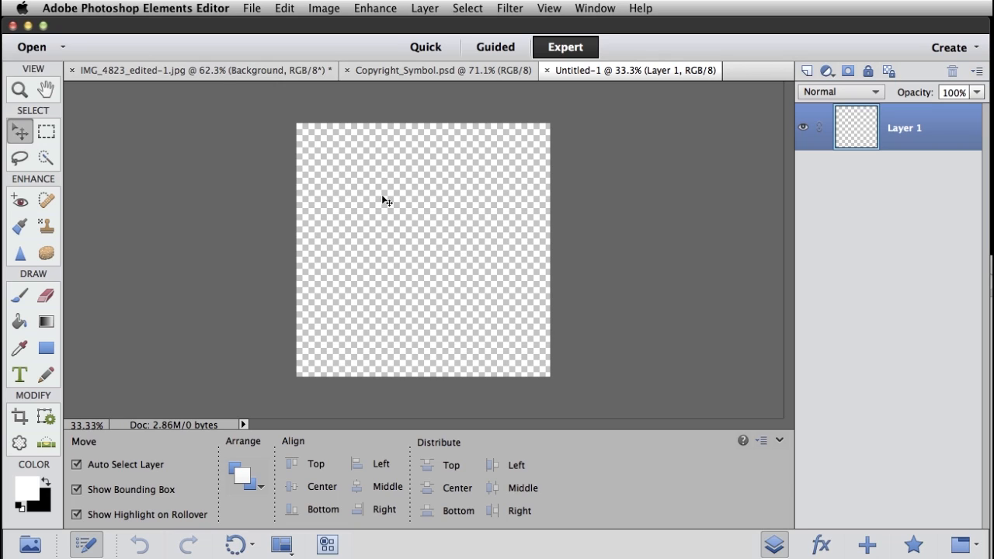
Paint a freehand black shape across the transparent canvas with a soft 165 px brush, filling in most of its middle.
{"action": "left_click", "coordinate": [19, 296]}
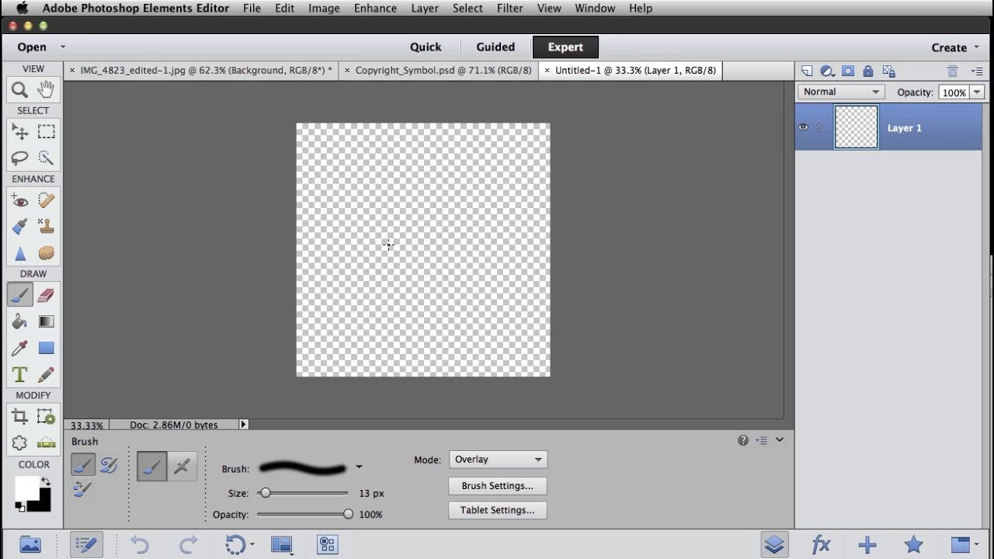
{"action": "left_click_drag", "start_coordinate": [268, 493], "coordinate": [314, 494]}
{"action": "left_click", "coordinate": [47, 482]}
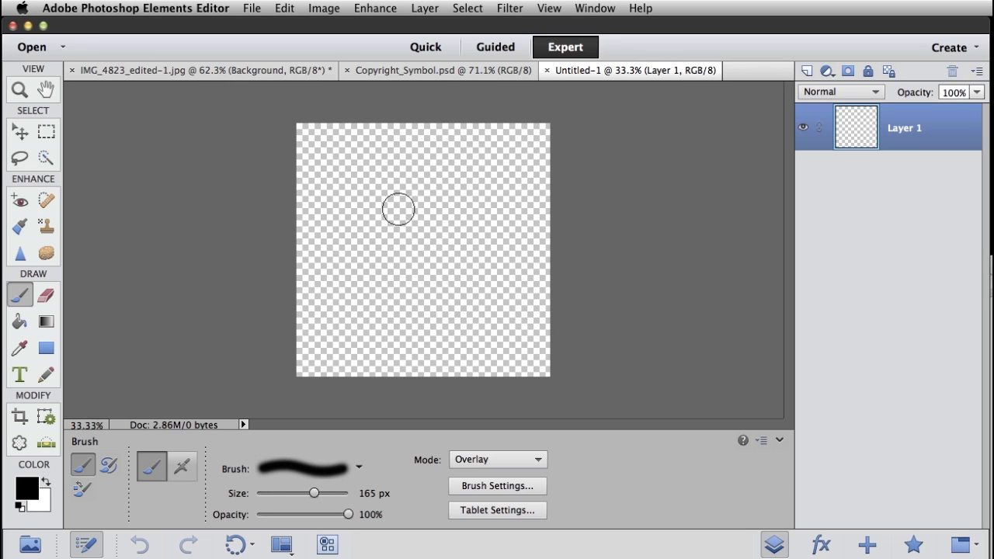
{"action": "mouse_move", "coordinate": [412, 165]}
{"action": "left_mouse_down"}
{"action": "mouse_move", "coordinate": [385, 164]}
{"action": "mouse_move", "coordinate": [368, 236]}
{"action": "mouse_move", "coordinate": [451, 290]}
{"action": "mouse_move", "coordinate": [493, 294]}
{"action": "mouse_move", "coordinate": [514, 166]}
{"action": "mouse_move", "coordinate": [436, 141]}
{"action": "mouse_move", "coordinate": [400, 164]}
{"action": "left_mouse_up"}
{"action": "left_click_drag", "start_coordinate": [444, 266], "coordinate": [341, 356]}
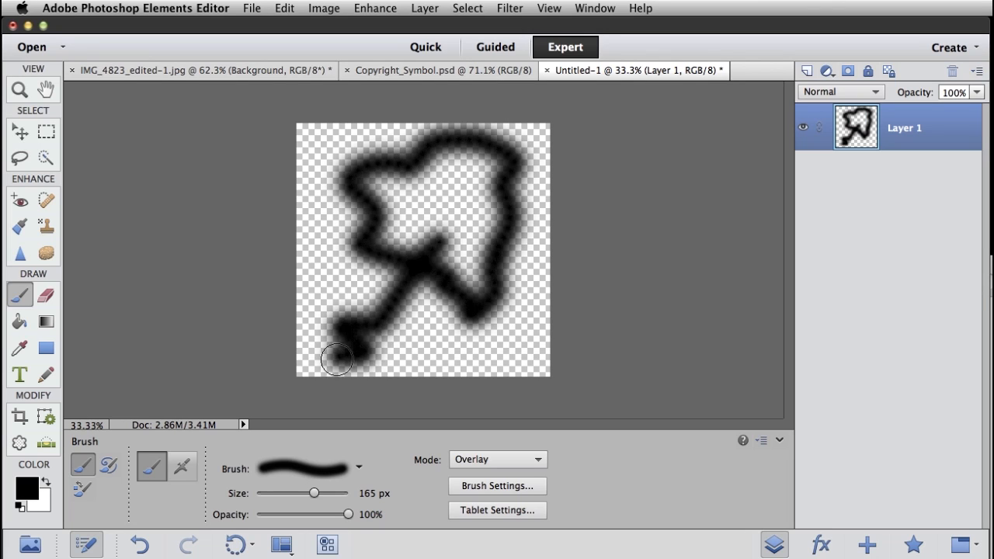
{"action": "mouse_move", "coordinate": [444, 237]}
{"action": "left_mouse_down"}
{"action": "mouse_move", "coordinate": [476, 156]}
{"action": "mouse_move", "coordinate": [423, 171]}
{"action": "mouse_move", "coordinate": [456, 188]}
{"action": "mouse_move", "coordinate": [393, 291]}
{"action": "mouse_move", "coordinate": [369, 232]}
{"action": "mouse_move", "coordinate": [396, 174]}
{"action": "mouse_move", "coordinate": [403, 245]}
{"action": "mouse_move", "coordinate": [467, 254]}
{"action": "mouse_move", "coordinate": [487, 272]}
{"action": "mouse_move", "coordinate": [378, 351]}
{"action": "mouse_move", "coordinate": [457, 302]}
{"action": "mouse_move", "coordinate": [460, 185]}
{"action": "mouse_move", "coordinate": [478, 190]}
{"action": "mouse_move", "coordinate": [481, 255]}
{"action": "mouse_move", "coordinate": [494, 233]}
{"action": "left_mouse_up"}
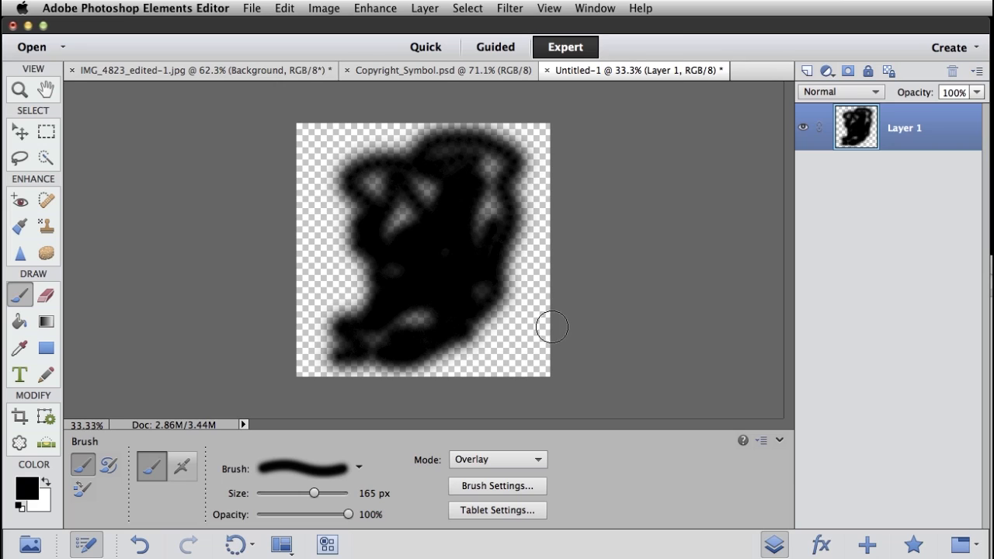
Erase an oval hole in the middle of the black painted shape with a 50 px eraser.
{"action": "left_click", "coordinate": [46, 295]}
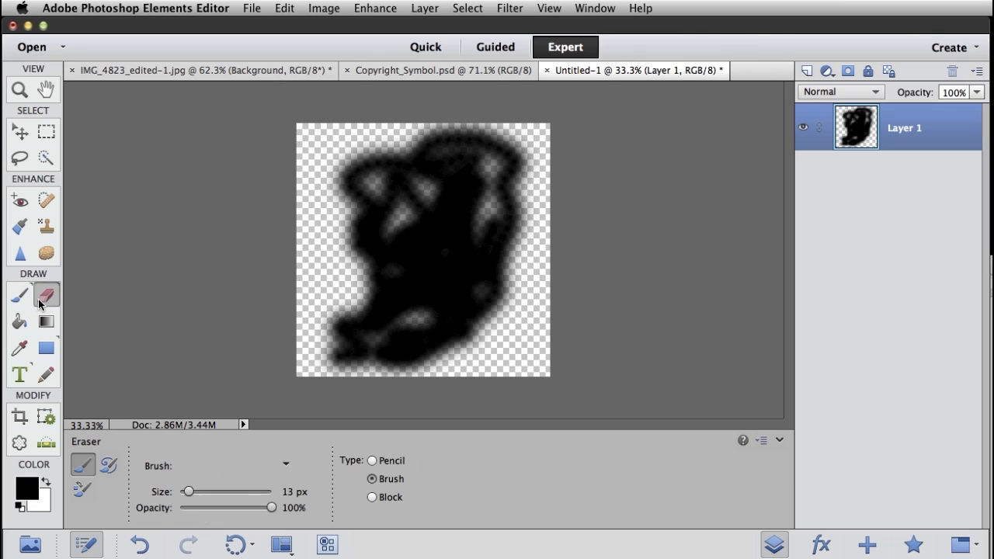
{"action": "key", "text": "bracketright"}
{"action": "key", "text": "bracketright"}
{"action": "key", "text": "bracketright"}
{"action": "key", "text": "bracketright"}
{"action": "key", "text": "bracketright"}
{"action": "key", "text": "bracketright"}
{"action": "key", "text": "bracketright"}
{"action": "key", "text": "bracketright"}
{"action": "mouse_move", "coordinate": [453, 230]}
{"action": "left_mouse_down"}
{"action": "mouse_move", "coordinate": [412, 243]}
{"action": "mouse_move", "coordinate": [431, 246]}
{"action": "mouse_move", "coordinate": [450, 231]}
{"action": "mouse_move", "coordinate": [389, 243]}
{"action": "mouse_move", "coordinate": [443, 239]}
{"action": "left_mouse_up"}
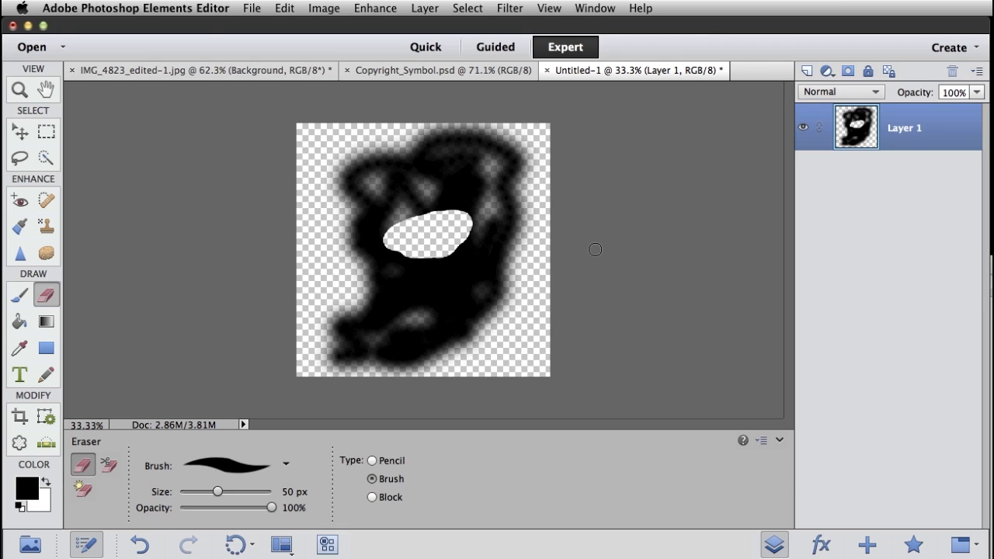
Define the painted black shape as a custom brush named Sloppy.
{"action": "left_click", "coordinate": [283, 7]}
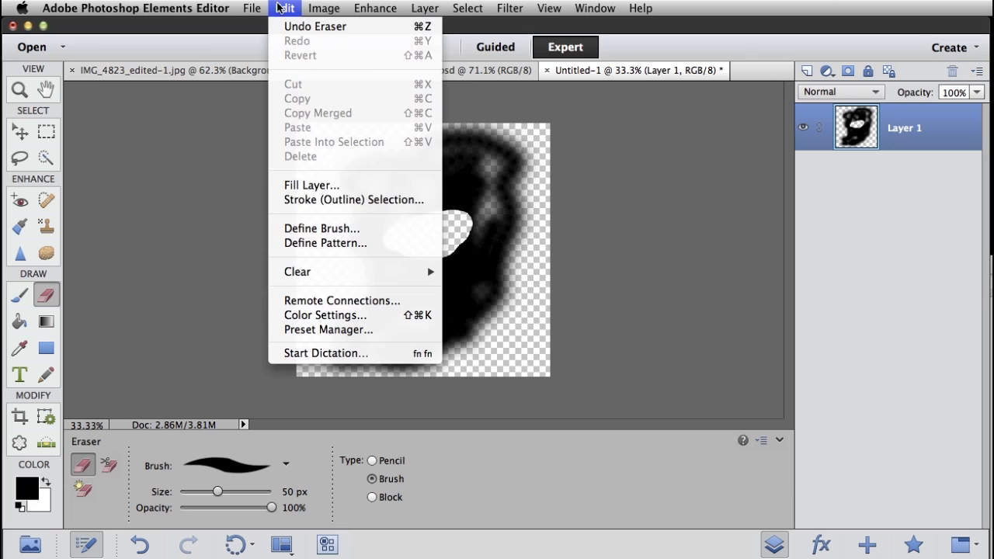
{"action": "left_click", "coordinate": [390, 230]}
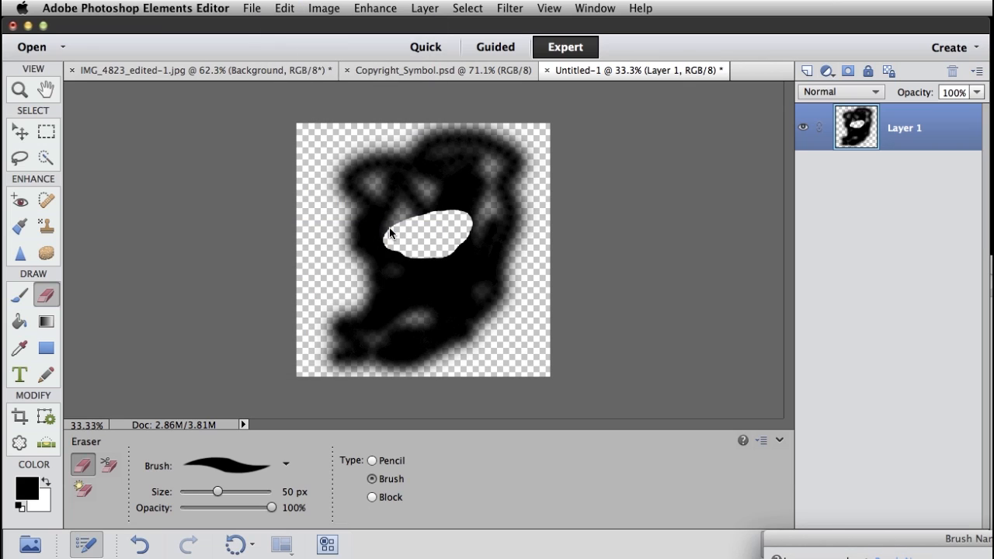
{"action": "mouse_move", "coordinate": [876, 539]}
{"action": "left_mouse_down"}
{"action": "mouse_move", "coordinate": [774, 432]}
{"action": "mouse_move", "coordinate": [490, 293]}
{"action": "left_mouse_up"}
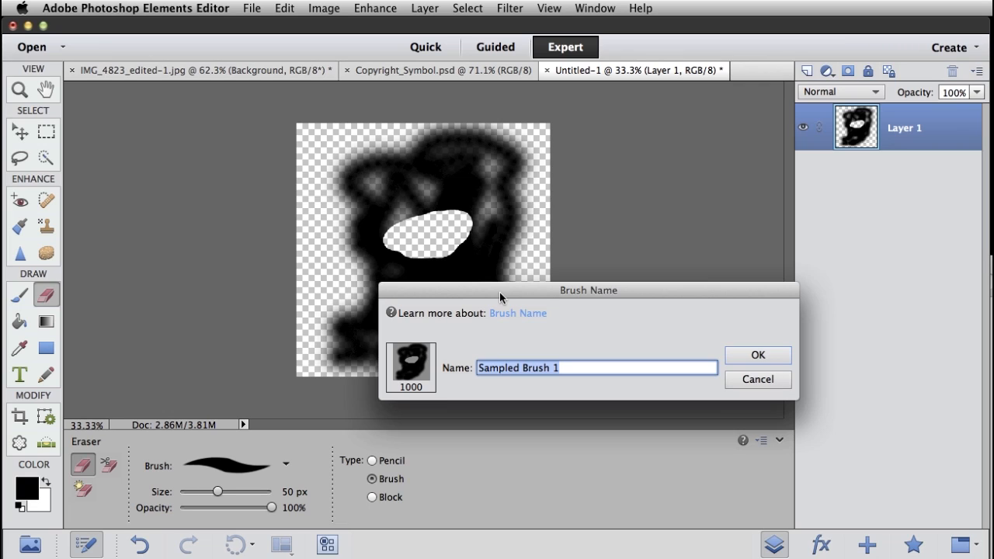
{"action": "type", "text": "Sloppy"}
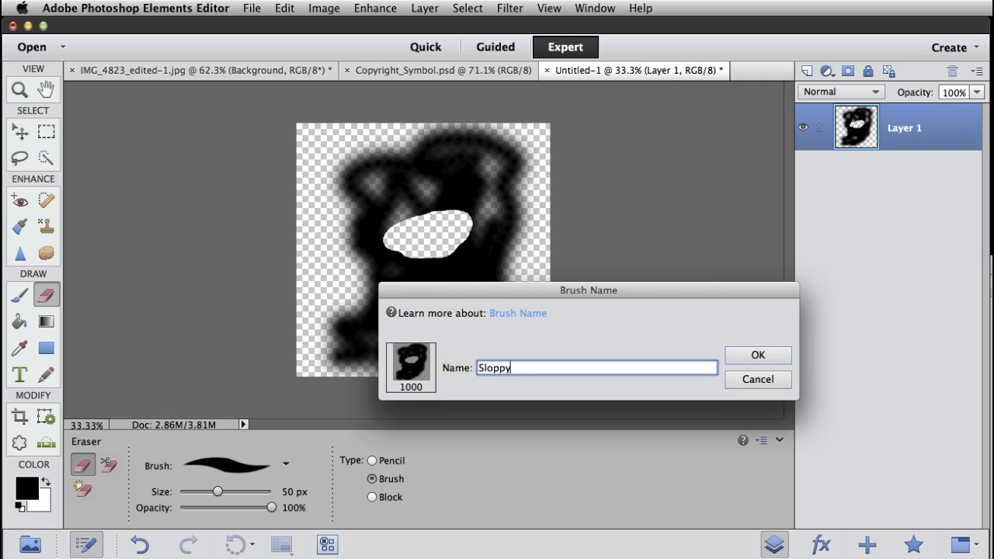
{"action": "left_click", "coordinate": [751, 355]}
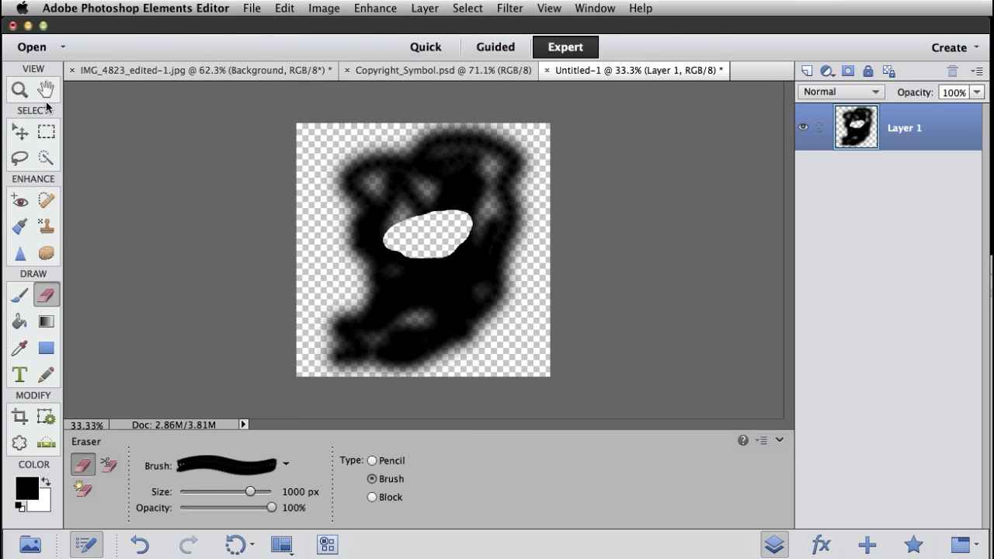
In the IMG_4823_edited-1.jpg photo, move the copyright symbol over the round tower and upper sky, and shift the copyright text slightly down and left.
{"action": "left_click", "coordinate": [18, 132]}
{"action": "left_click", "coordinate": [139, 70]}
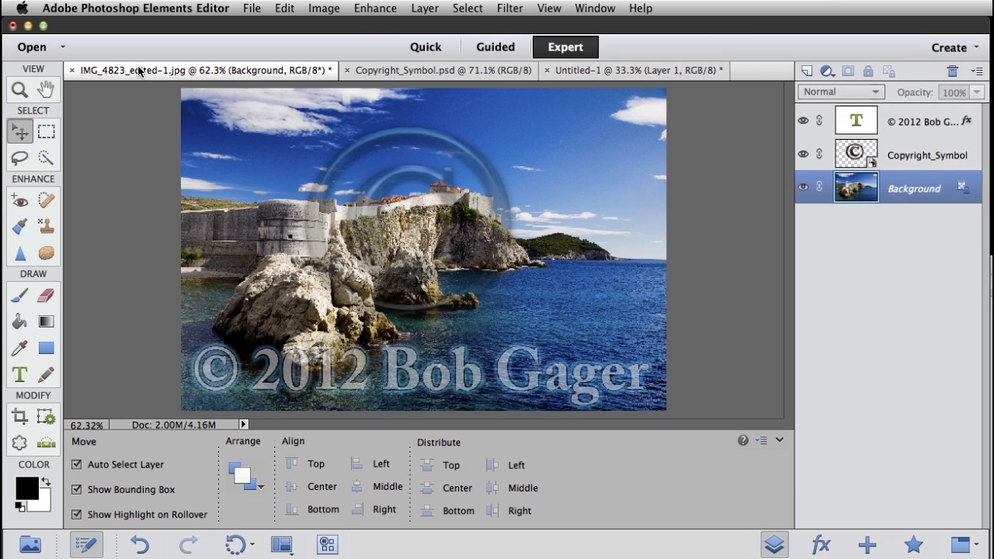
{"action": "left_click_drag", "start_coordinate": [324, 165], "coordinate": [213, 144]}
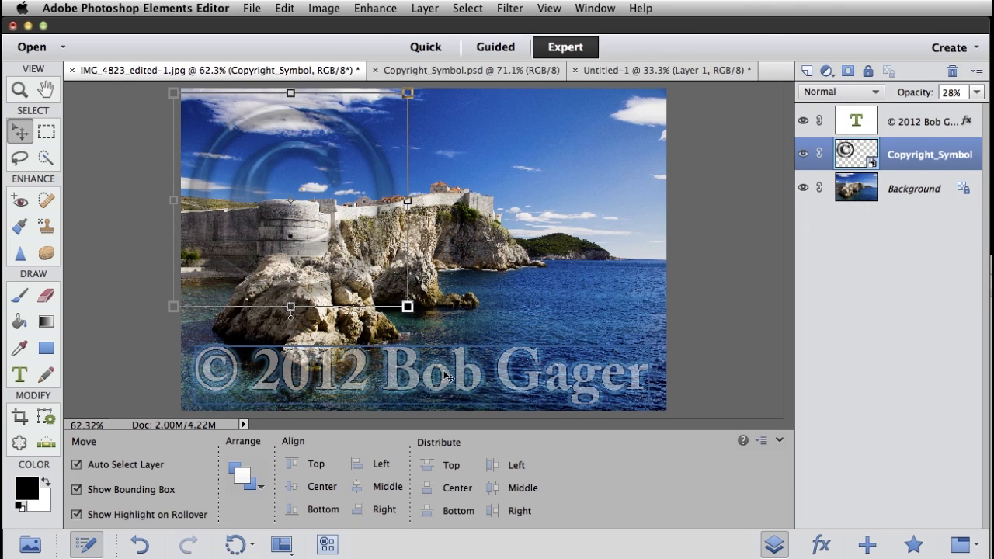
{"action": "mouse_move", "coordinate": [422, 387]}
{"action": "left_mouse_down"}
{"action": "mouse_move", "coordinate": [409, 393]}
{"action": "mouse_move", "coordinate": [423, 396]}
{"action": "left_mouse_up"}
{"action": "left_click", "coordinate": [637, 256]}
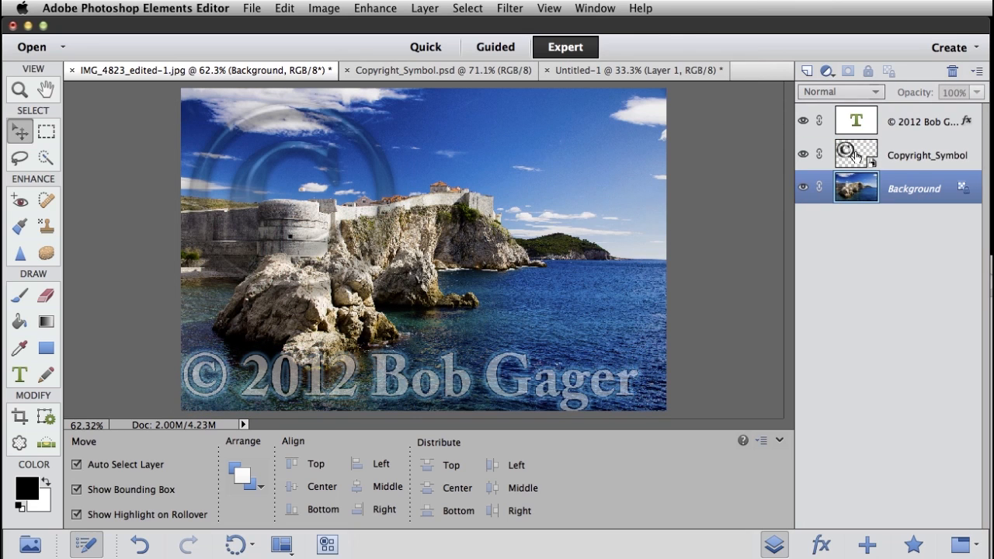
Add a new blank layer above the copyright text layer and choose the custom Sloppy brush for painting.
{"action": "left_click", "coordinate": [890, 122]}
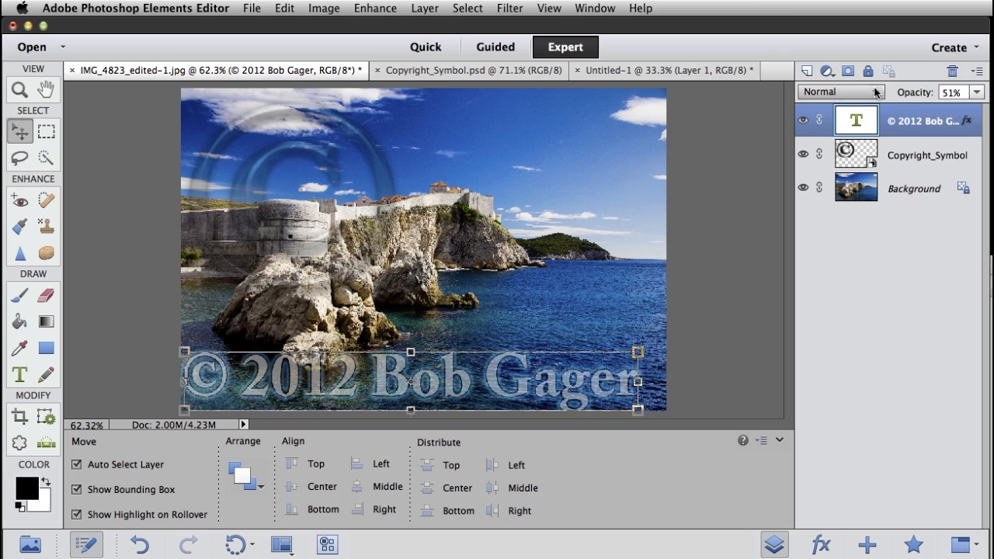
{"action": "left_click", "coordinate": [806, 71]}
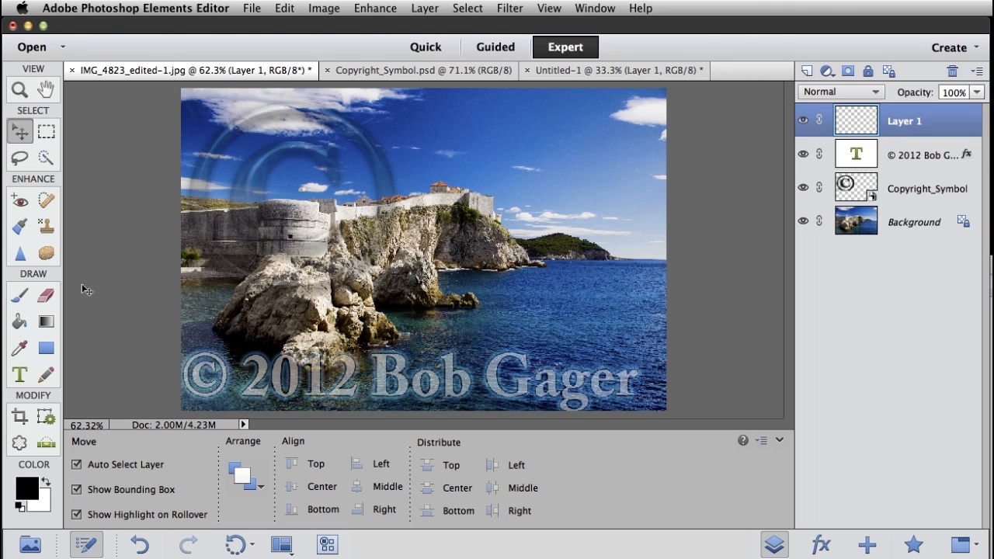
{"action": "left_click", "coordinate": [19, 297]}
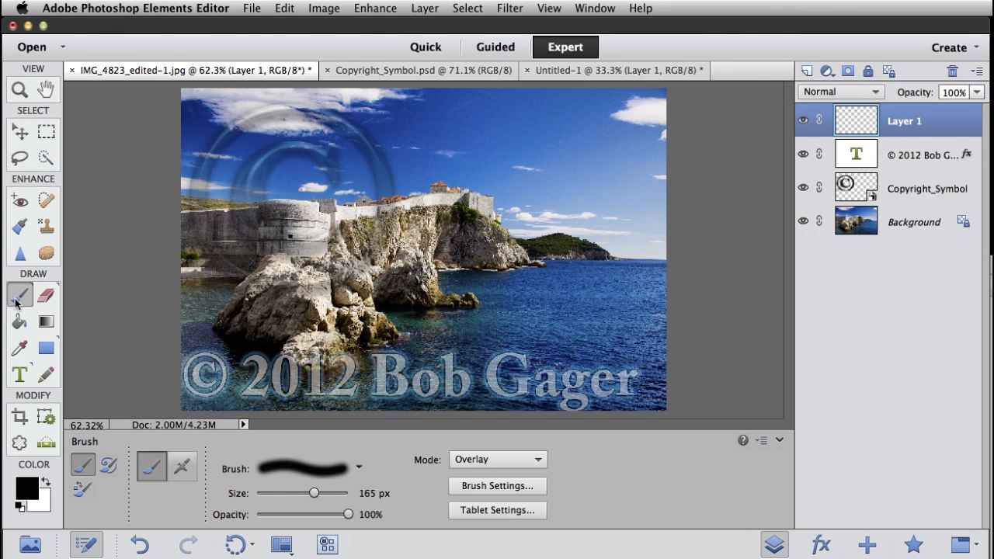
{"action": "left_click", "coordinate": [360, 468]}
{"action": "scroll", "coordinate": [358, 529], "scroll_direction": "down", "scroll_amount": 5}
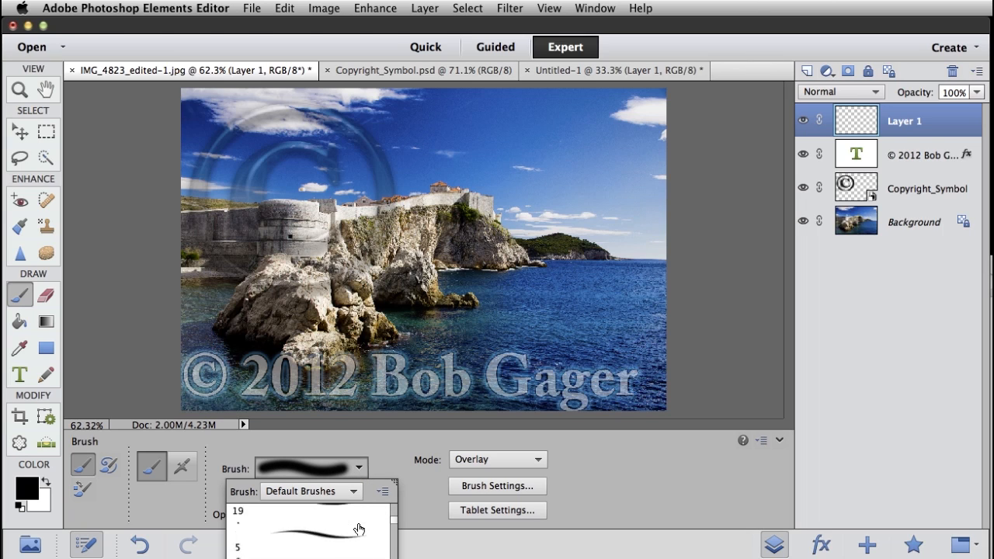
{"action": "scroll", "coordinate": [357, 529], "scroll_direction": "down", "scroll_amount": 2}
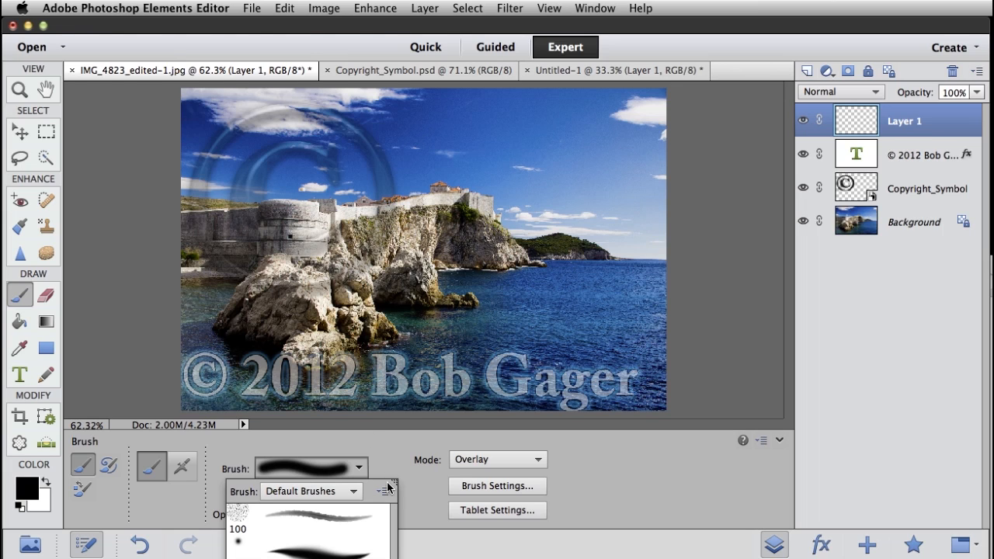
{"action": "left_click_drag", "start_coordinate": [393, 483], "coordinate": [400, 344]}
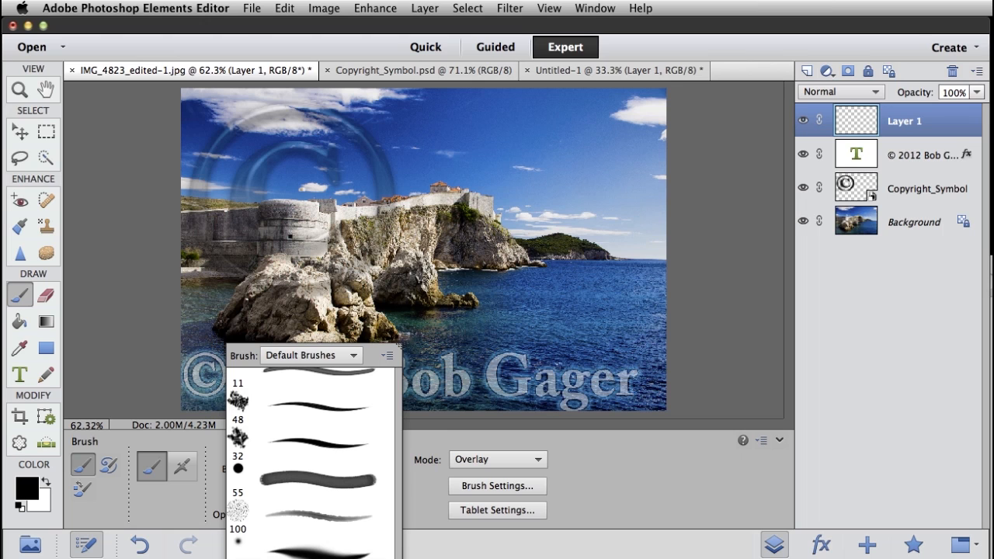
{"action": "key", "text": "Escape"}
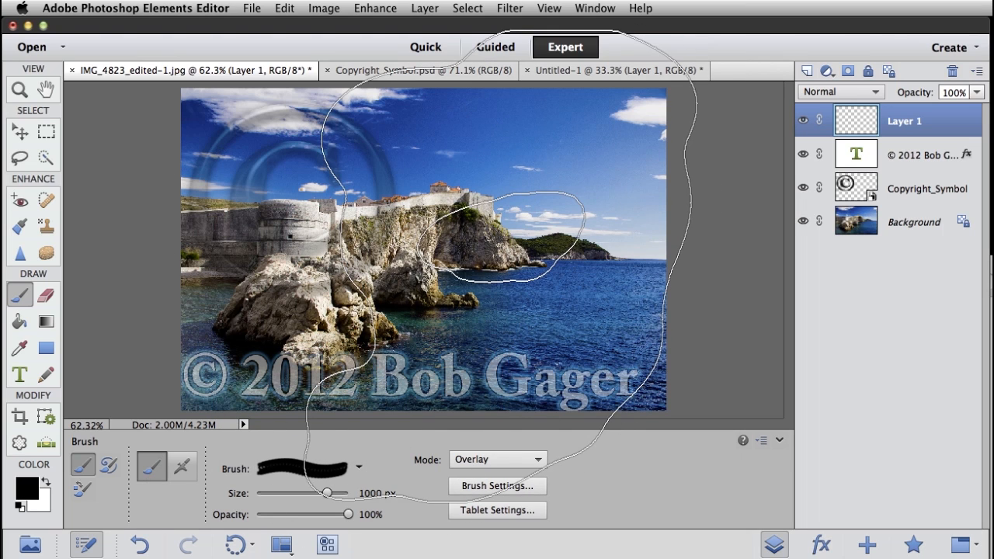
Reduce the custom brush size to 250 px.
{"action": "key", "text": "bracketleft"}
{"action": "key", "text": "bracketleft"}
{"action": "key", "text": "bracketleft"}
{"action": "key", "text": "bracketleft"}
{"action": "key", "text": "bracketleft"}
{"action": "key", "text": "bracketleft"}
{"action": "key", "text": "bracketleft"}
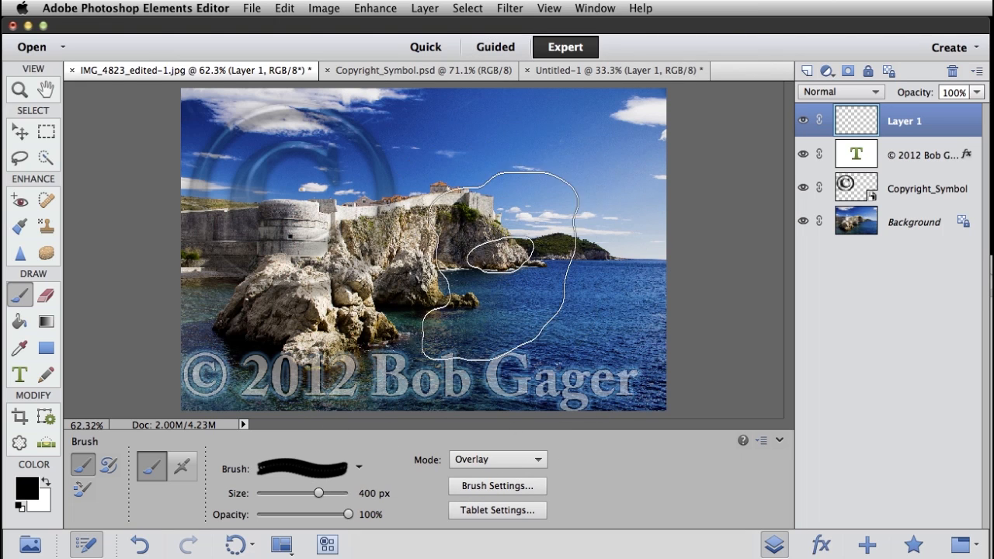
{"action": "key", "text": "bracketleft"}
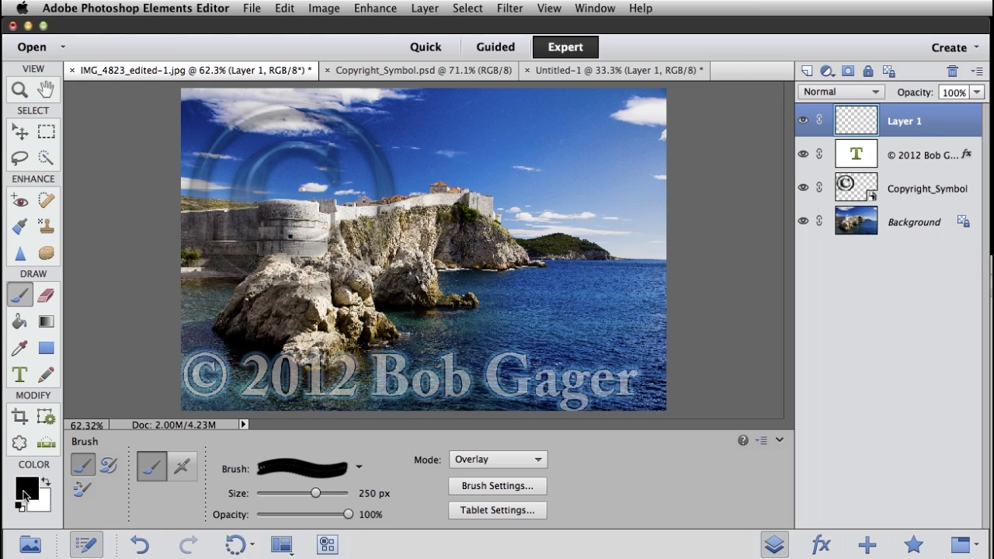
Set the foreground color to bright red, fb0707.
{"action": "left_click", "coordinate": [27, 488]}
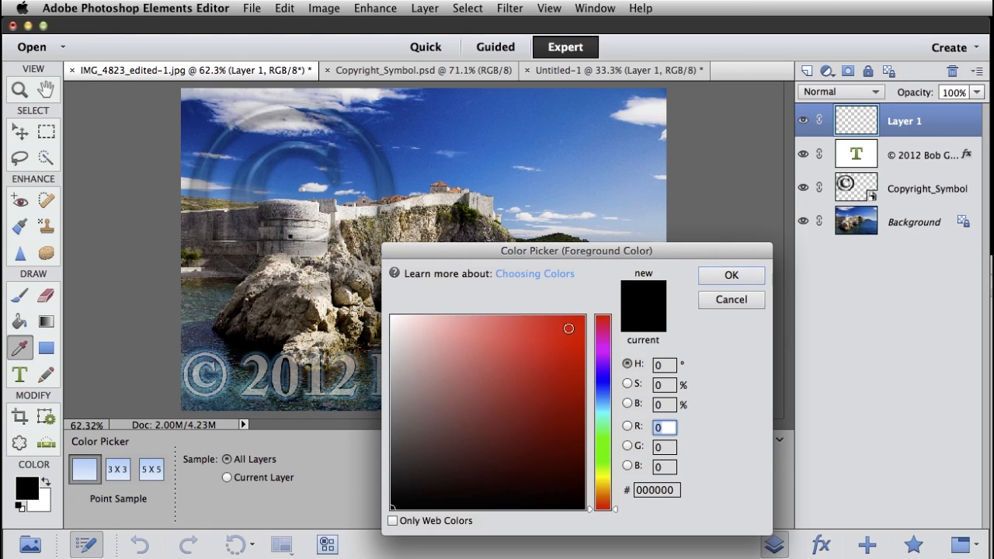
{"action": "left_click", "coordinate": [579, 319]}
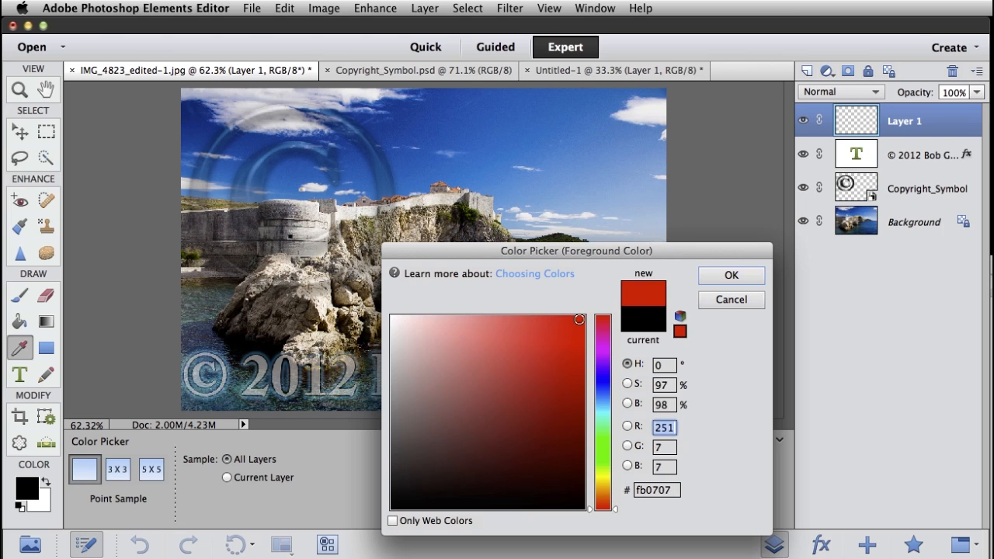
{"action": "left_click", "coordinate": [731, 275]}
Reduce the custom brush to 125 px and stamp it once in the blue sky right of the fortress.
{"action": "key", "text": "bracketleft"}
{"action": "key", "text": "bracketleft"}
{"action": "key", "text": "bracketleft"}
{"action": "key", "text": "bracketleft"}
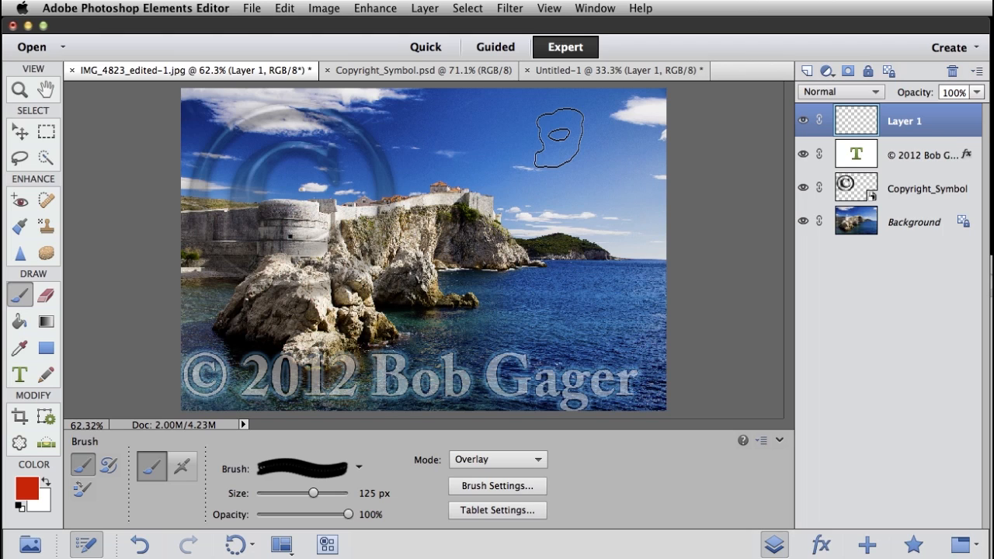
{"action": "left_click", "coordinate": [559, 137]}
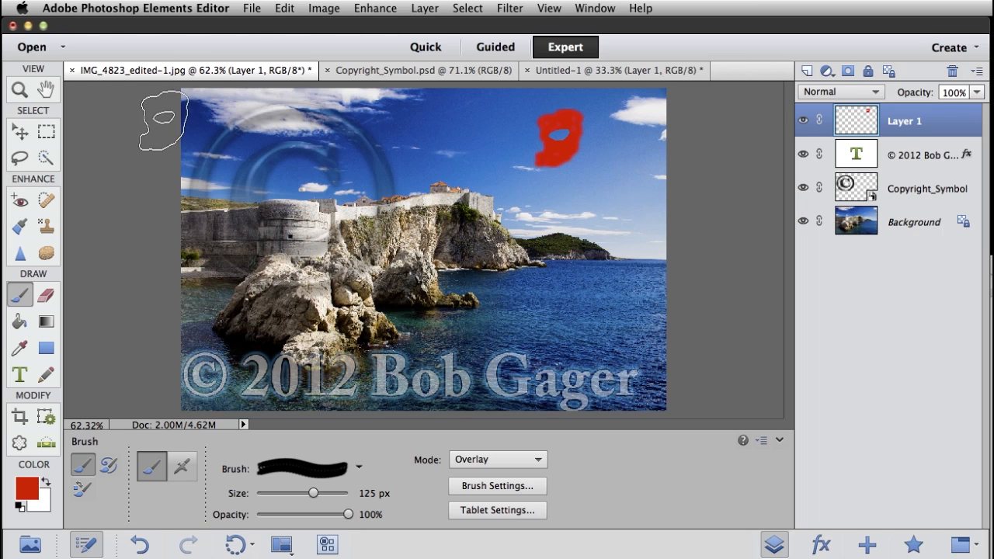
Move the red stamp over the right end of the fortress wall and lower its layer opacity to 33%.
{"action": "left_click", "coordinate": [19, 132]}
{"action": "left_click_drag", "start_coordinate": [560, 131], "coordinate": [447, 162]}
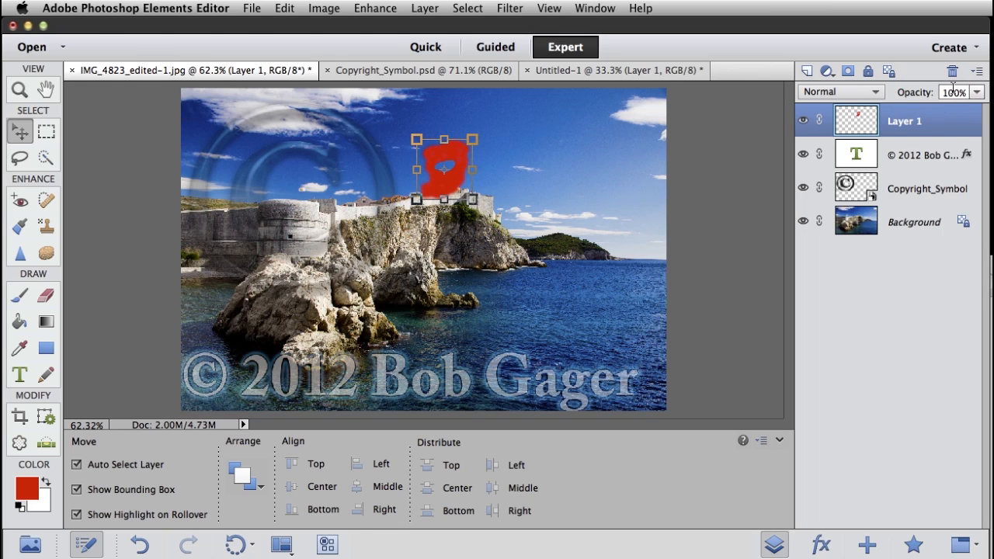
{"action": "mouse_move", "coordinate": [914, 98]}
{"action": "left_mouse_down"}
{"action": "mouse_move", "coordinate": [885, 100]}
{"action": "mouse_move", "coordinate": [913, 99]}
{"action": "left_mouse_up"}
{"action": "left_click_drag", "start_coordinate": [442, 147], "coordinate": [505, 163]}
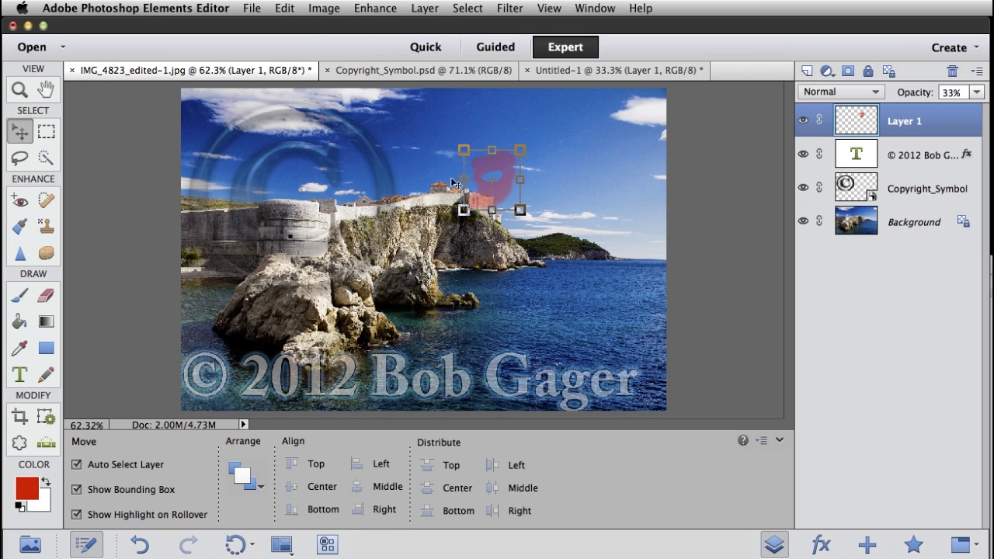
Enlarge the red stamp proportionally to about 238% and apply the transformation.
{"action": "left_click_drag", "start_coordinate": [463, 211], "coordinate": [510, 197]}
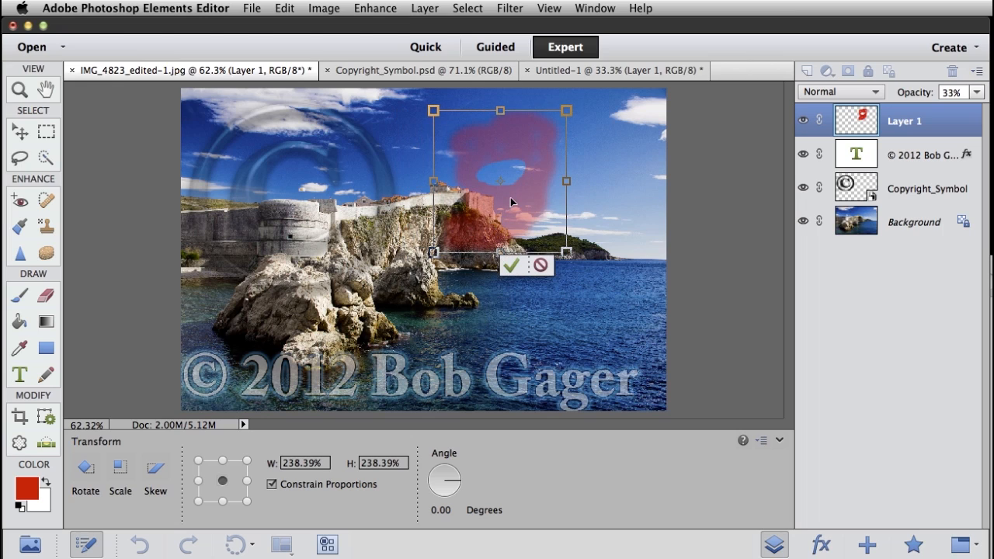
{"action": "left_click", "coordinate": [821, 545]}
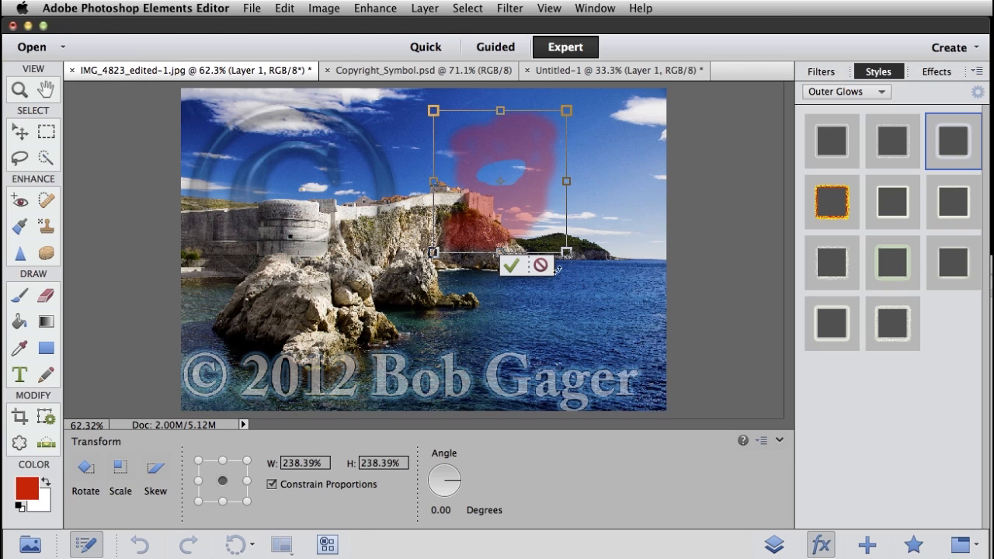
{"action": "left_click", "coordinate": [511, 265]}
Apply the blue Outer Glows style to the red stamp and add a 1 px black stroke in its style settings.
{"action": "left_click_drag", "start_coordinate": [953, 140], "coordinate": [535, 156]}
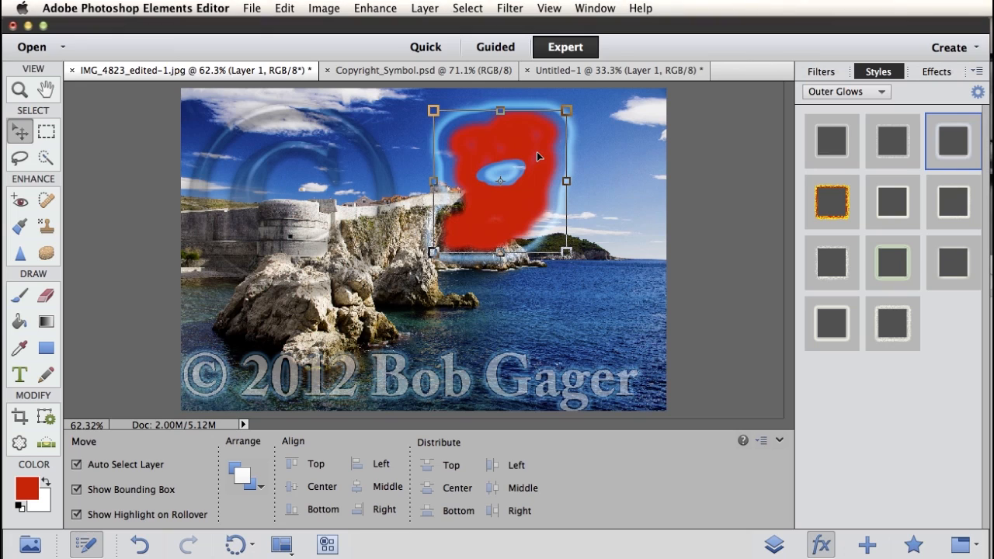
{"action": "left_click", "coordinate": [776, 546]}
{"action": "double_click", "coordinate": [963, 123]}
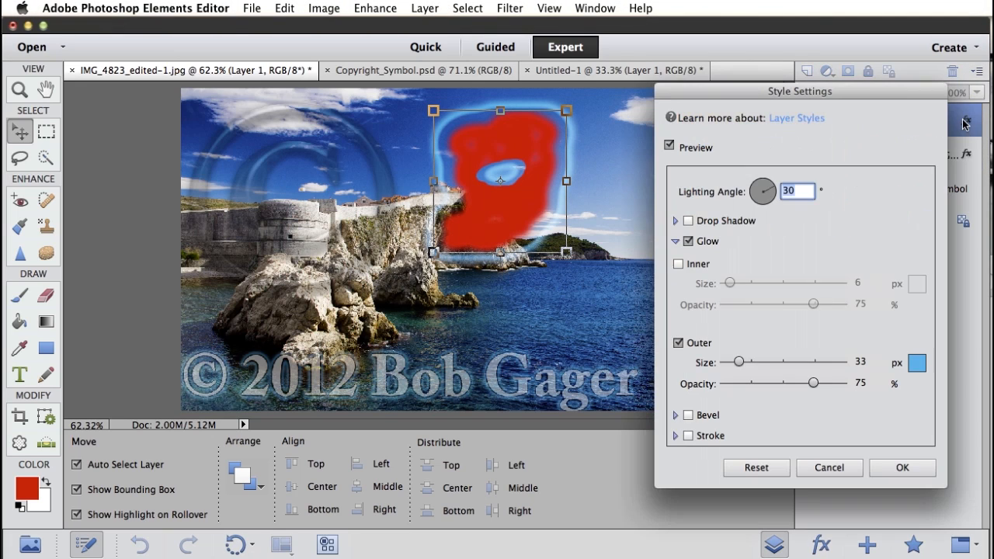
{"action": "left_click", "coordinate": [675, 435]}
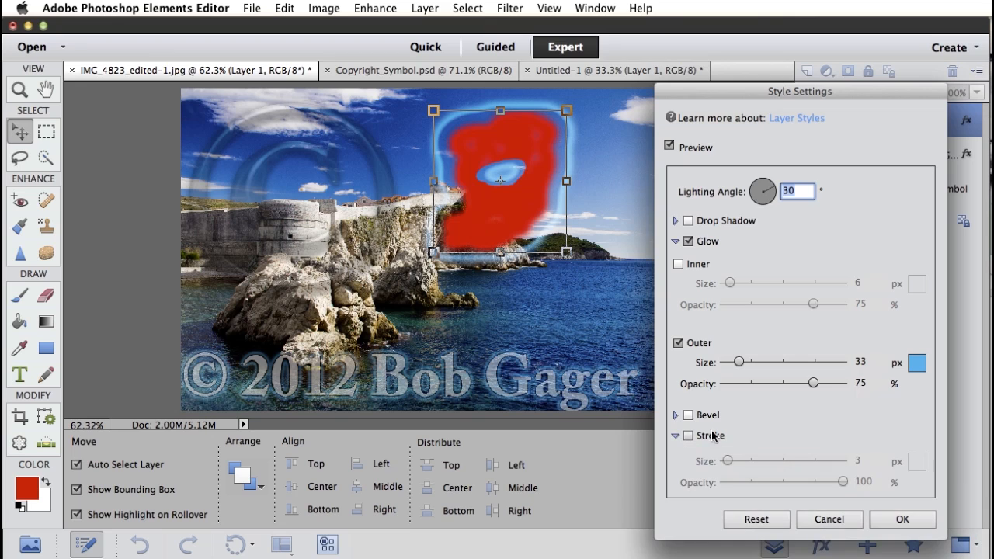
{"action": "left_click", "coordinate": [687, 436]}
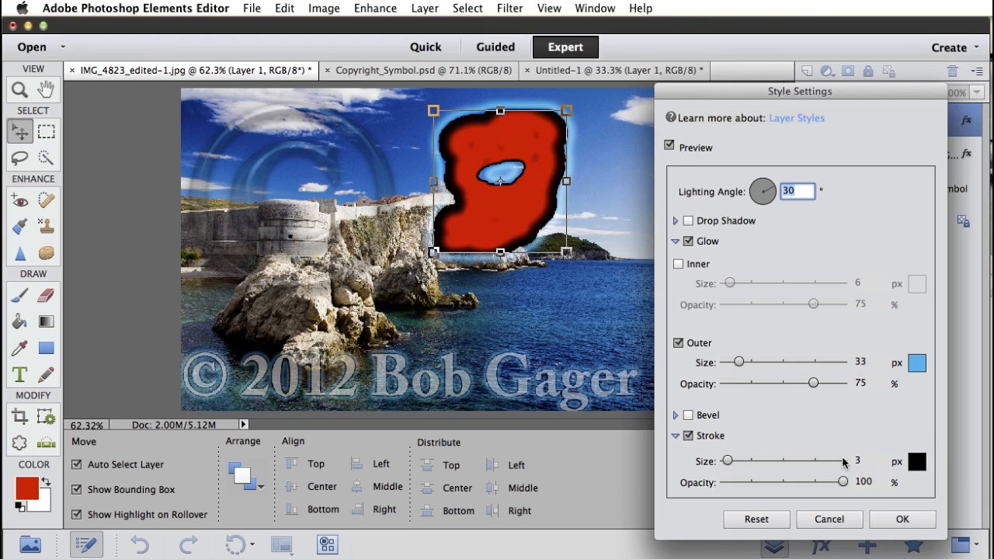
{"action": "left_click_drag", "start_coordinate": [725, 461], "coordinate": [727, 461]}
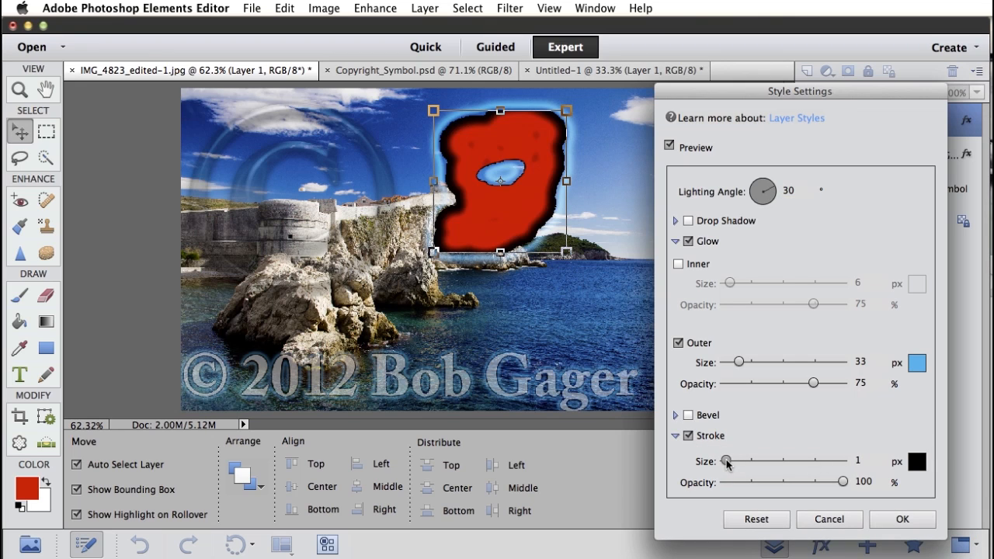
{"action": "left_click", "coordinate": [899, 522]}
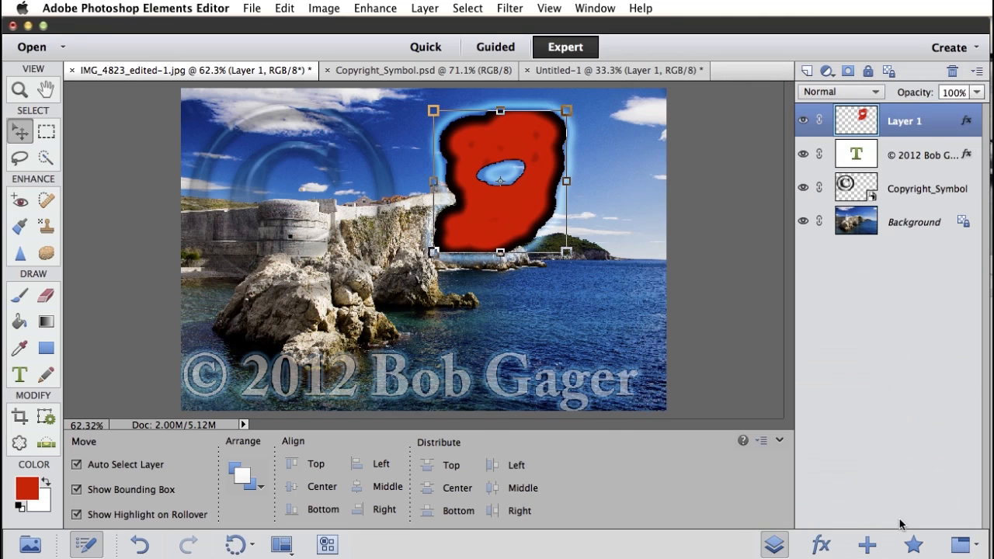
Make the red stamp narrower and slightly shorter, rotate it a little clockwise, and apply the transformation.
{"action": "left_click_drag", "start_coordinate": [566, 253], "coordinate": [518, 244]}
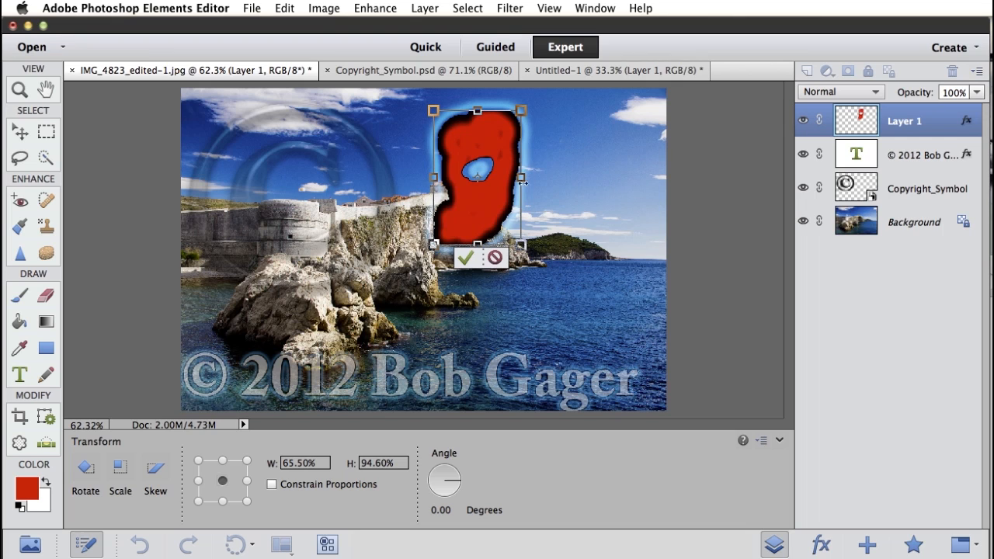
{"action": "left_click_drag", "start_coordinate": [519, 177], "coordinate": [530, 177]}
{"action": "left_click_drag", "start_coordinate": [554, 267], "coordinate": [527, 283]}
{"action": "left_click_drag", "start_coordinate": [497, 204], "coordinate": [487, 204]}
{"action": "left_click", "coordinate": [457, 264]}
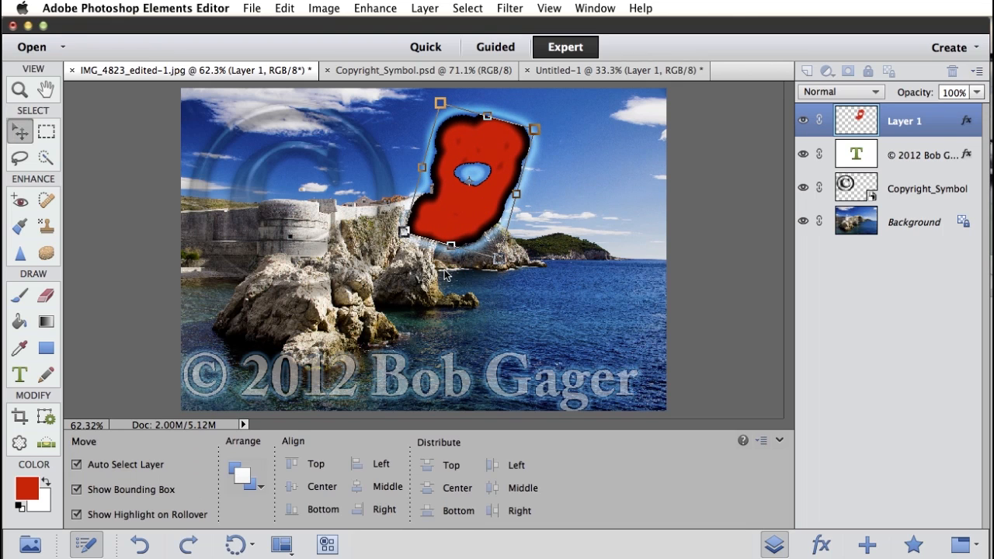
Lower the red stamp layer's opacity to 41% and move it into the sky above the distant green headland.
{"action": "mouse_move", "coordinate": [918, 92]}
{"action": "left_mouse_down"}
{"action": "mouse_move", "coordinate": [905, 92]}
{"action": "mouse_move", "coordinate": [924, 95]}
{"action": "left_mouse_up"}
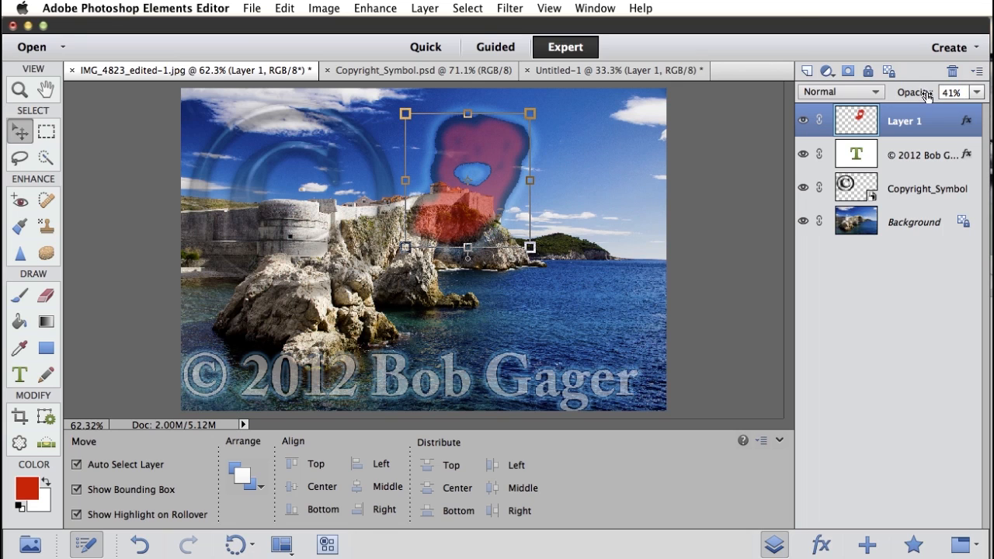
{"action": "left_click_drag", "start_coordinate": [510, 161], "coordinate": [615, 150]}
{"action": "left_click", "coordinate": [620, 225]}
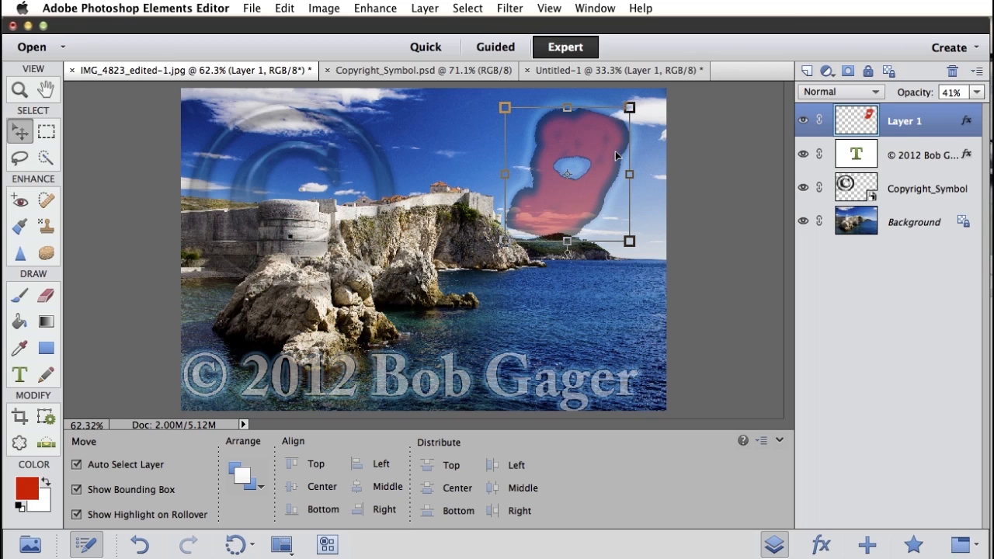
Move the copyright text watermark slightly up and to the right over the water in the photo.
{"action": "left_click", "coordinate": [253, 10]}
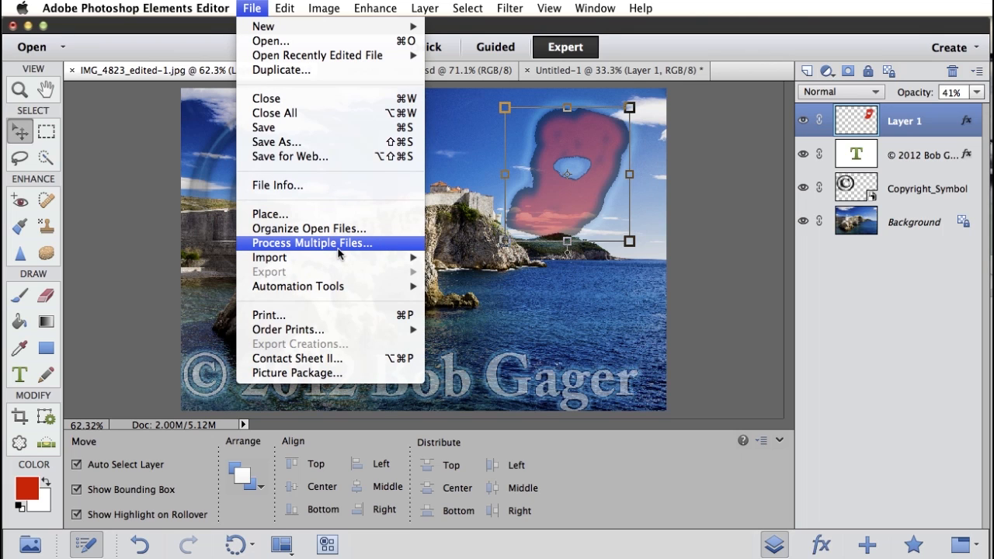
{"action": "left_click", "coordinate": [688, 293]}
{"action": "left_click_drag", "start_coordinate": [563, 387], "coordinate": [582, 367]}
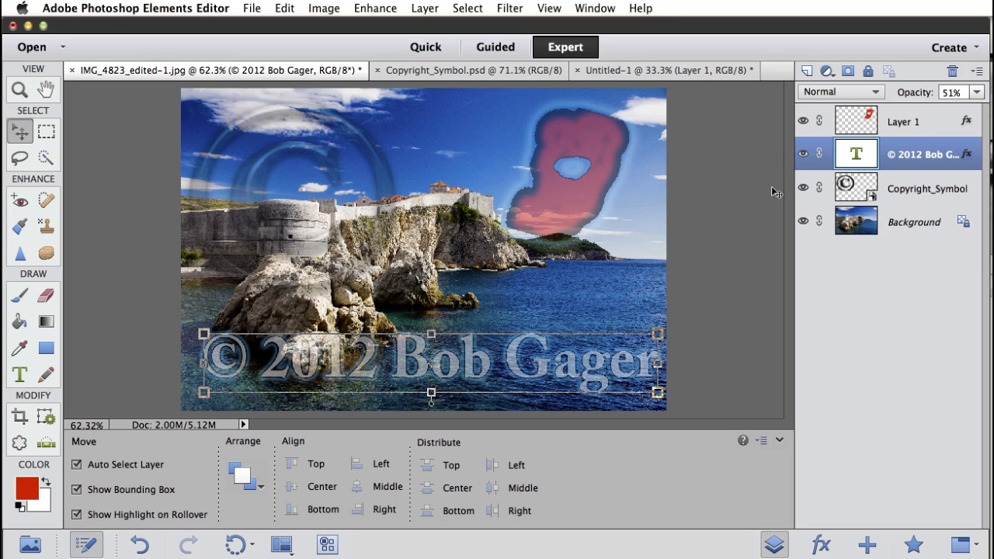
Shift the large copyright symbol layer slightly right across the sky and fortress, and raise its opacity to 41%.
{"action": "left_click", "coordinate": [868, 195]}
{"action": "left_click_drag", "start_coordinate": [387, 160], "coordinate": [427, 168]}
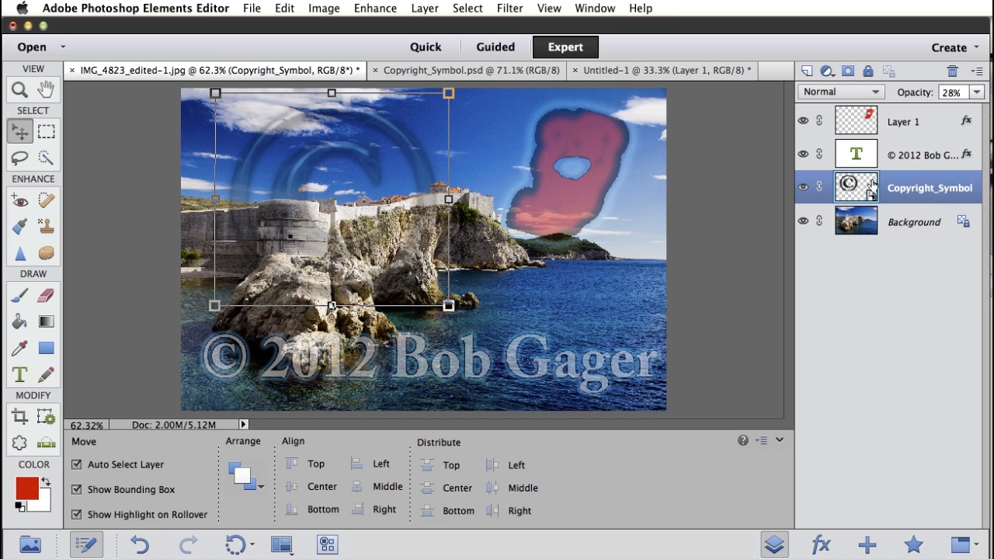
{"action": "left_click_drag", "start_coordinate": [907, 92], "coordinate": [923, 94]}
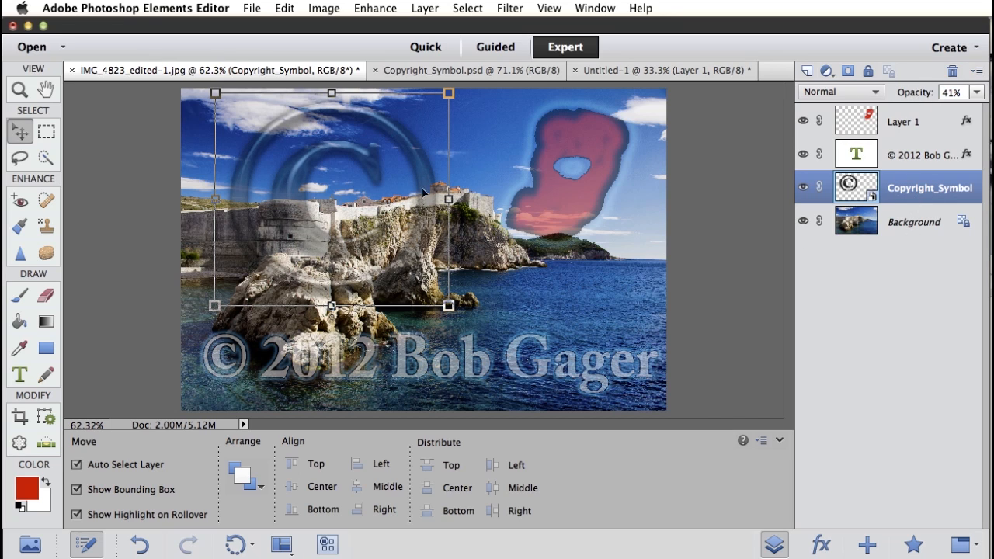
Move the red stamp slightly further right in the sky, closer to the photo's edge.
{"action": "left_click", "coordinate": [601, 144]}
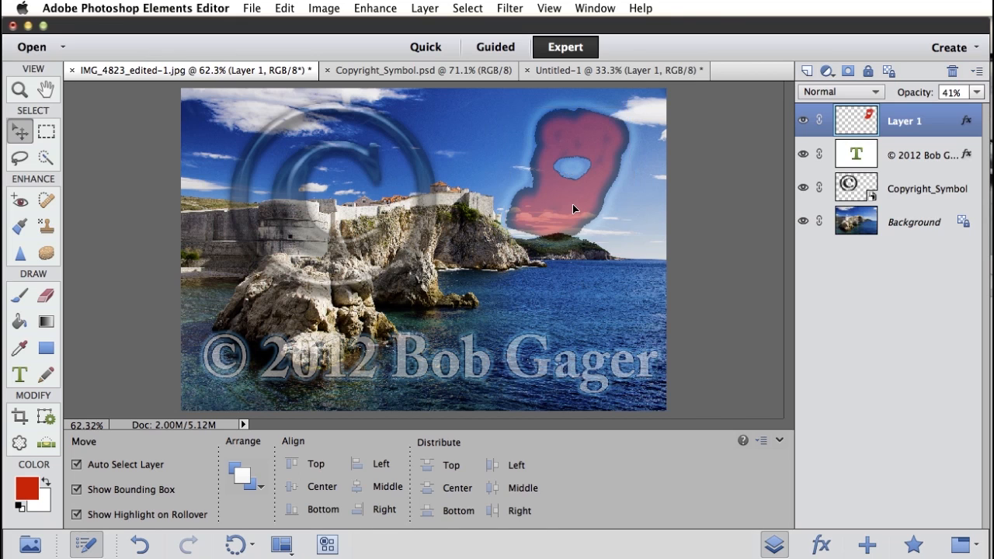
{"action": "left_click_drag", "start_coordinate": [573, 203], "coordinate": [595, 208]}
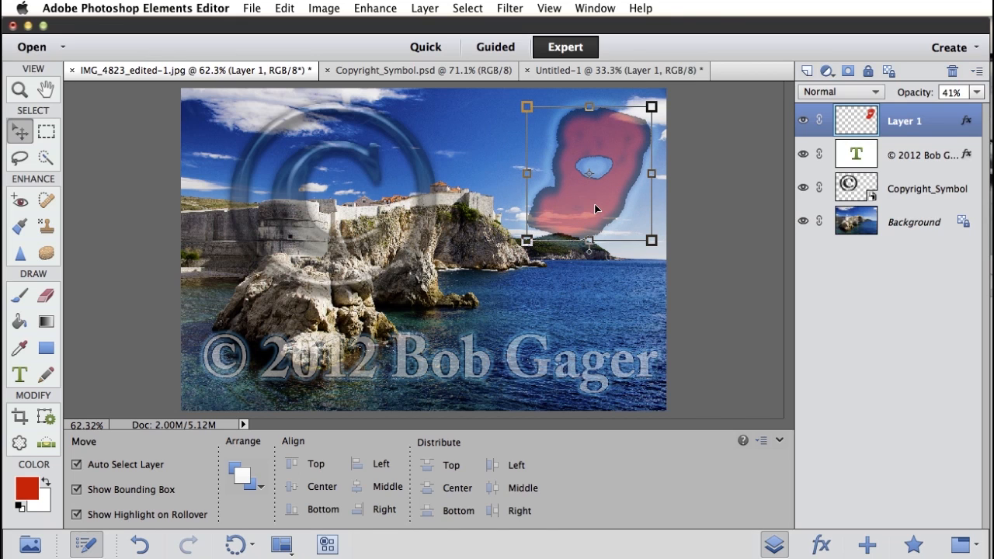